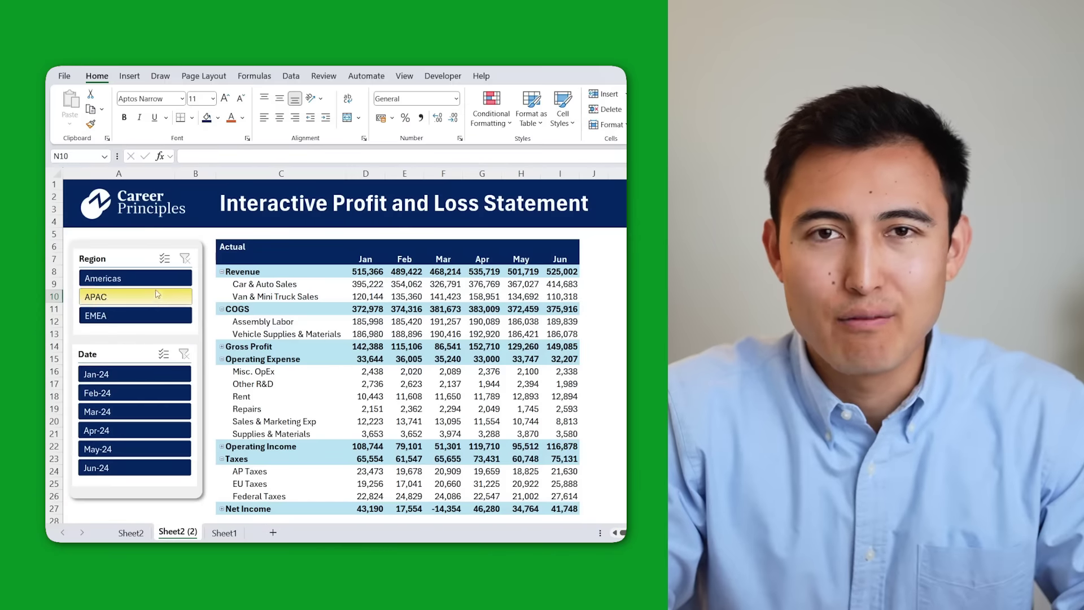
# - Demo the slicers: filter to Americas, then APAC, clear Region, then show Feb-24 plus Jan-24
pyautogui.click(163, 281)
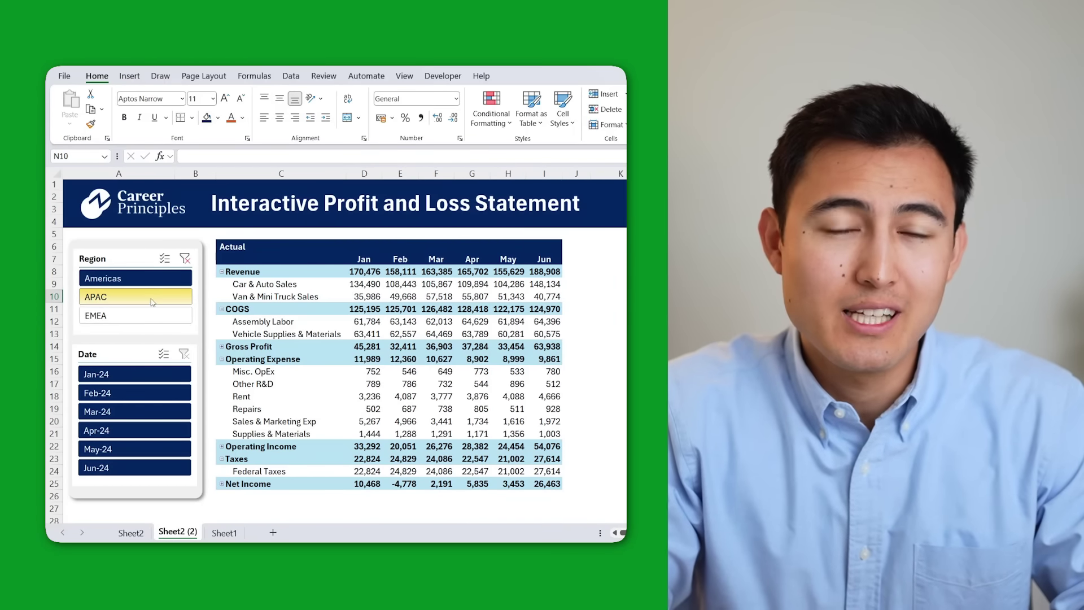
pyautogui.click(150, 300)
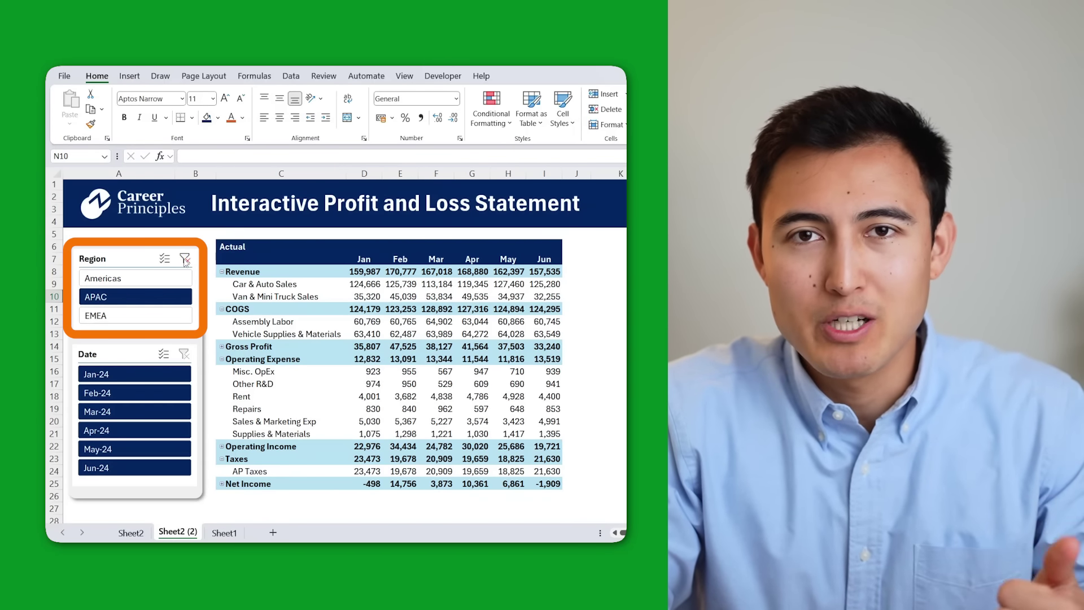
pyautogui.click(184, 258)
pyautogui.click(141, 392)
pyautogui.keyDown('ctrl'); pyautogui.click(130, 373); pyautogui.keyUp('ctrl')
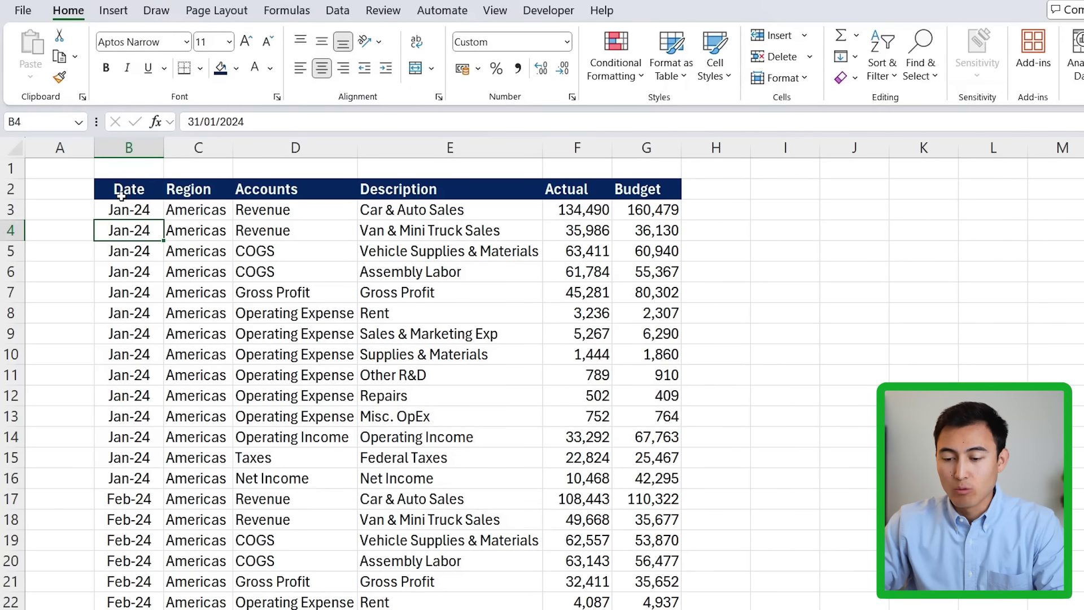
# - Convert the source data range into Table1 with headers using Ctrl+T
pyautogui.press('Right')
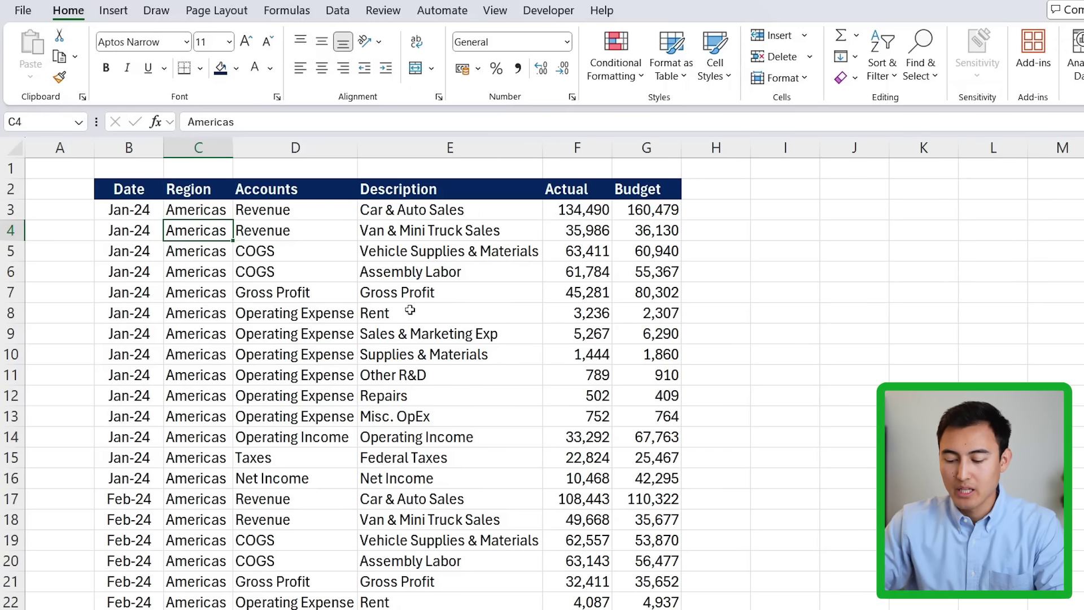
pyautogui.hotkey('ctrl', 't')
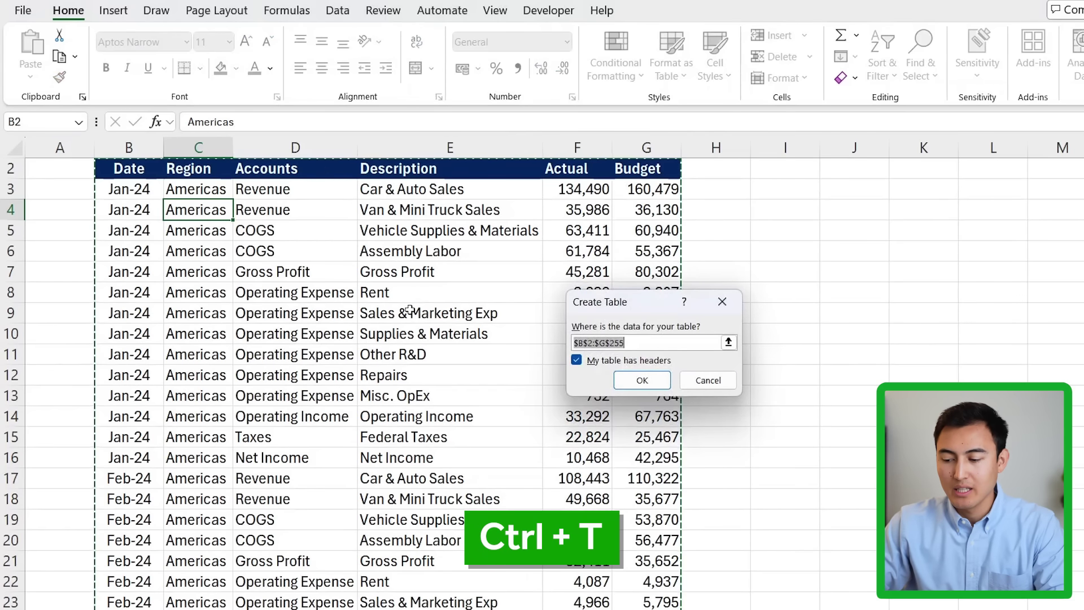
pyautogui.press('Return')
pyautogui.scroll(1, 409, 310)
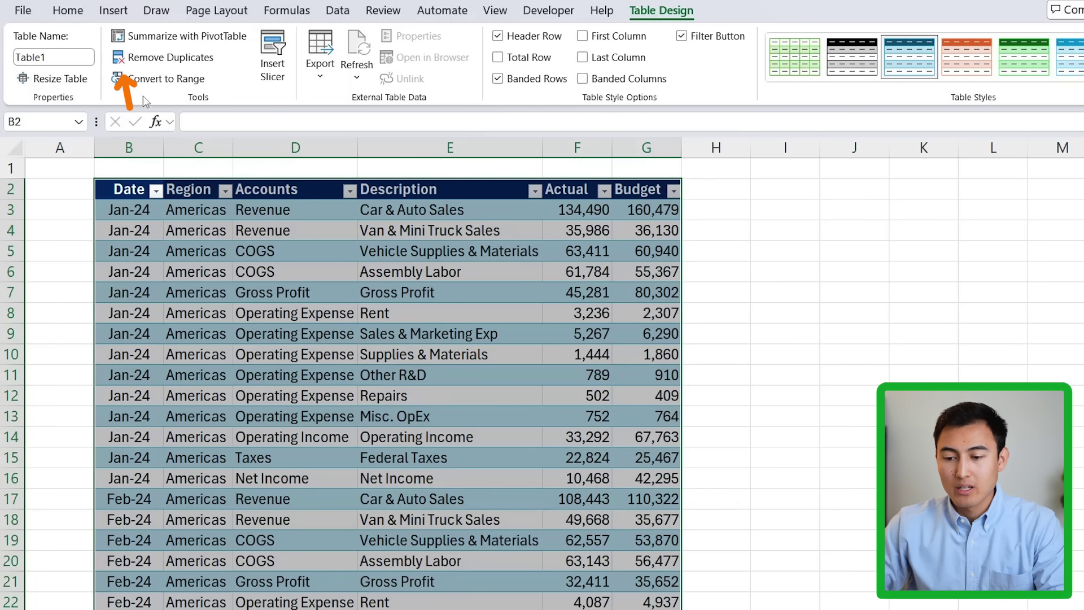
# - Insert a PivotTable from Table1 on a new worksheet
pyautogui.click(116, 11)
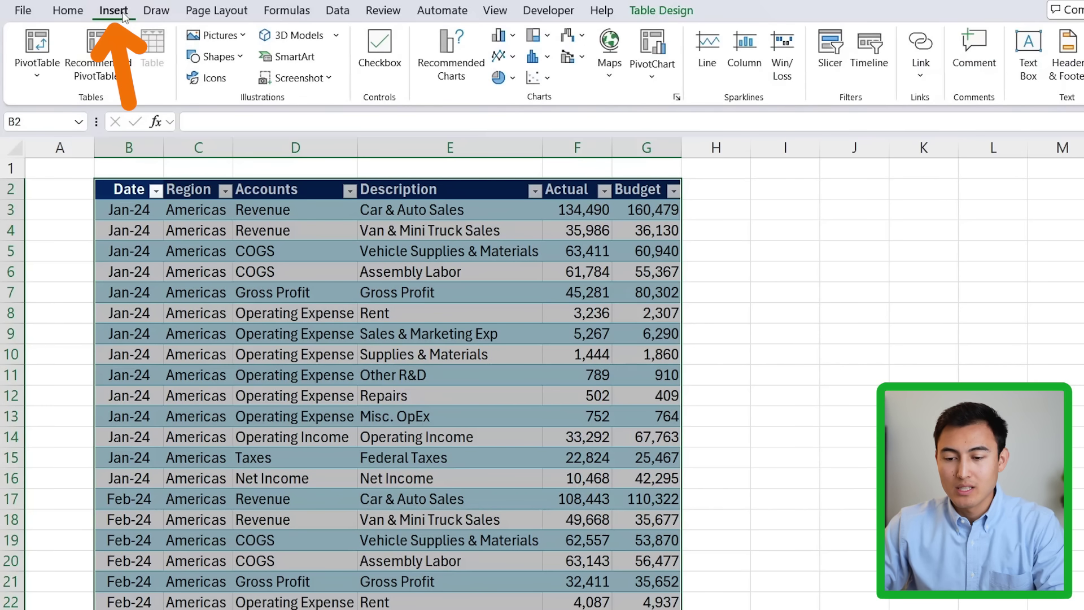
pyautogui.click(45, 45)
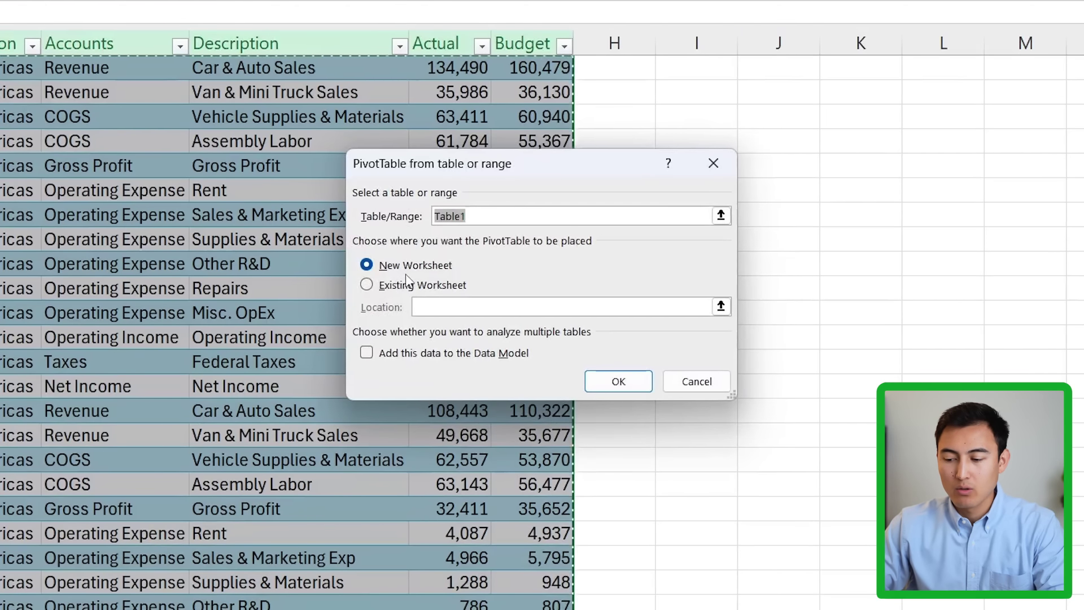
pyautogui.click(616, 382)
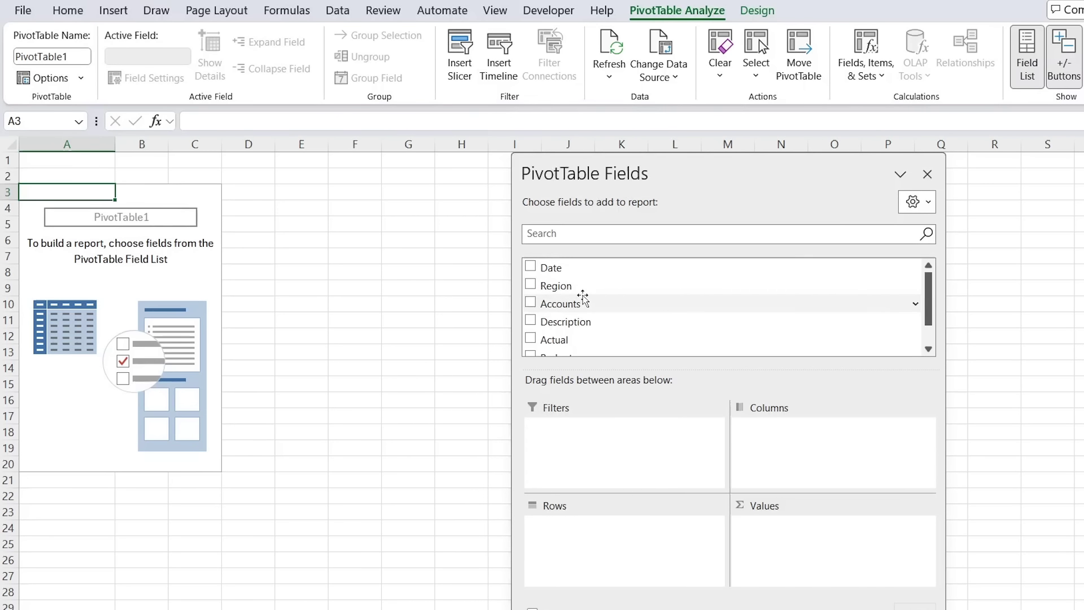
# - Put Accounts in rows and Date in columns without Months/Days, and sum Actual as values
pyautogui.moveTo(602, 302); pyautogui.dragTo(588, 527)
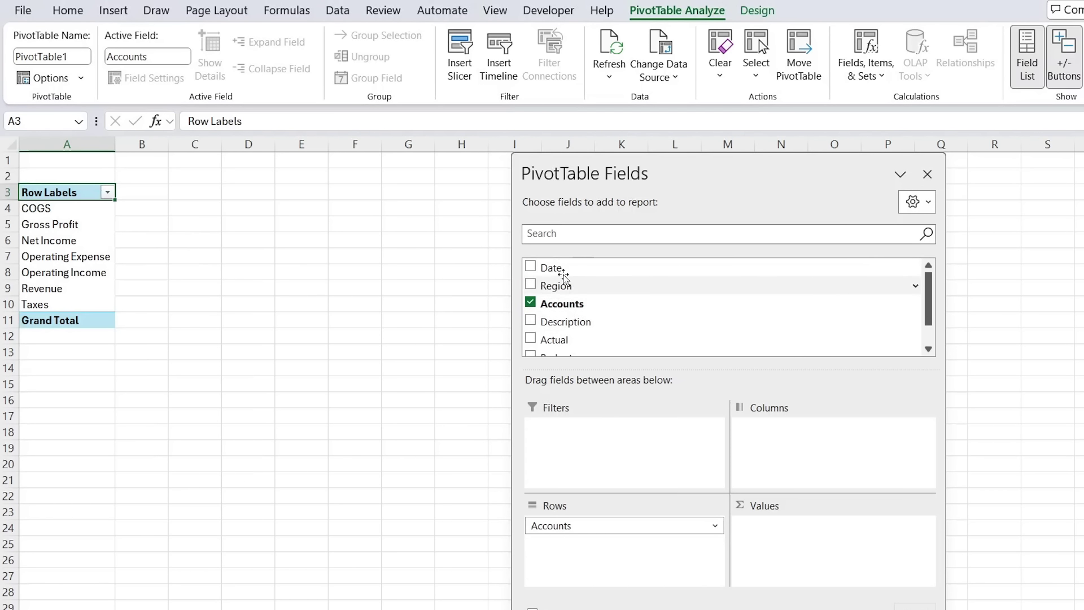
pyautogui.moveTo(554, 269); pyautogui.dragTo(810, 440)
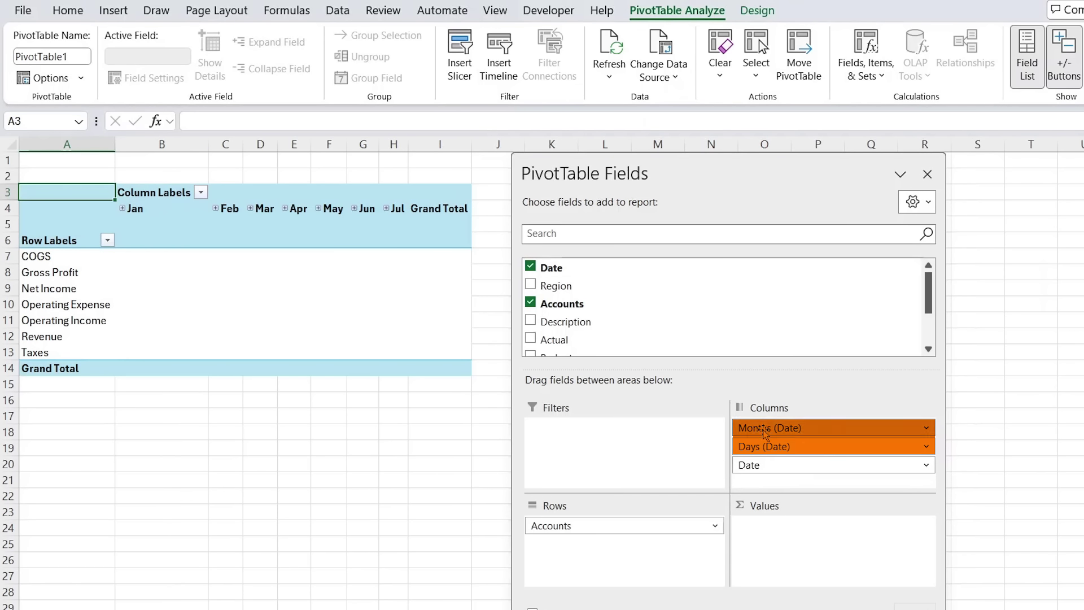
pyautogui.moveTo(767, 422); pyautogui.dragTo(1017, 407)
pyautogui.moveTo(760, 428); pyautogui.dragTo(985, 425)
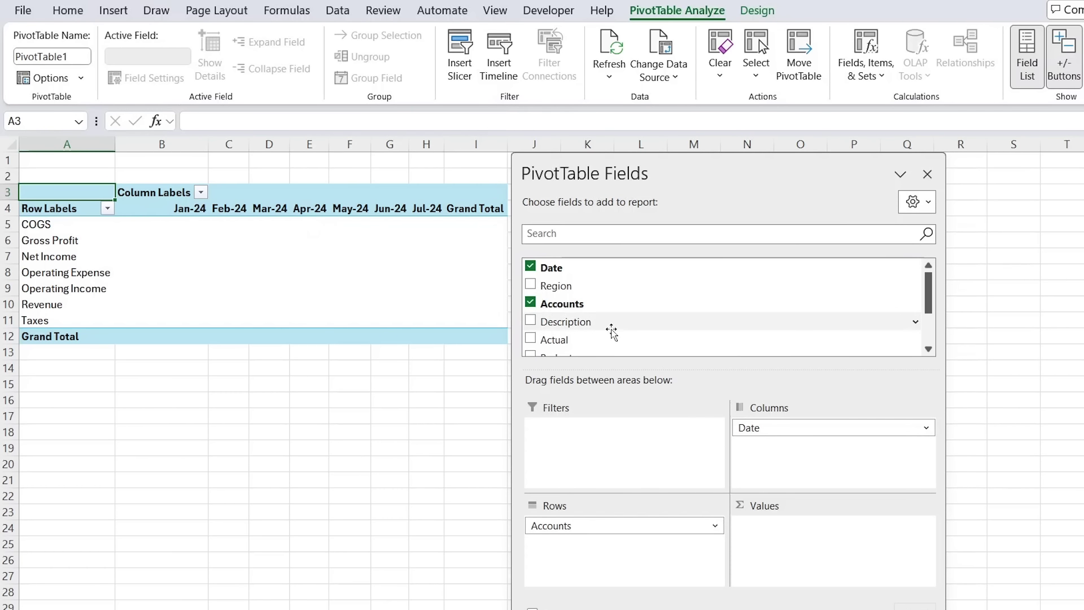
pyautogui.moveTo(559, 341); pyautogui.dragTo(802, 553)
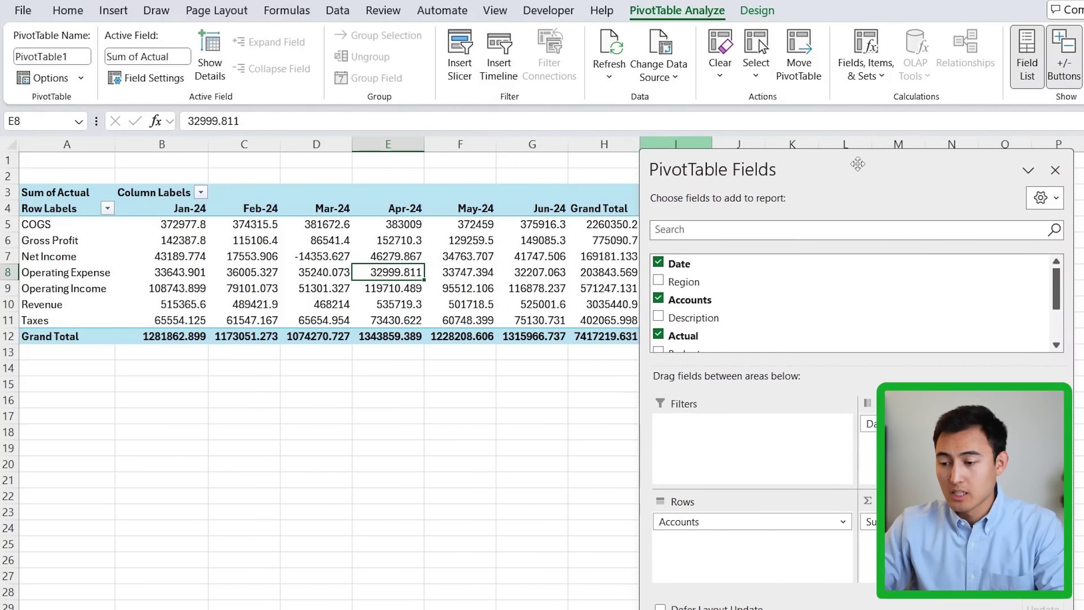
pyautogui.moveTo(855, 162); pyautogui.dragTo(862, 162)
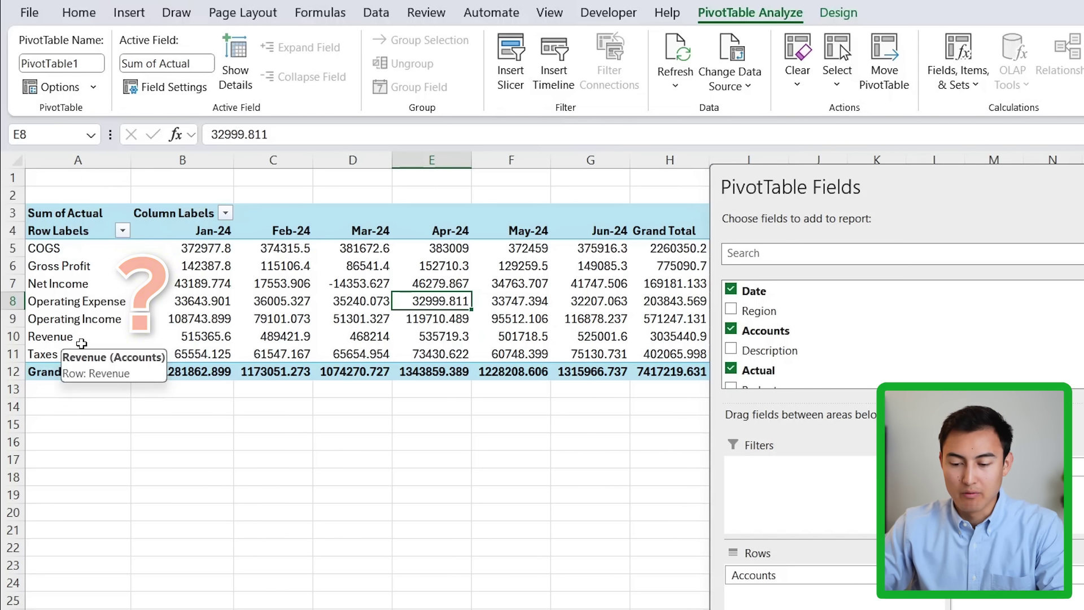
# - Move the Revenue row to the top of the pivot
pyautogui.click(84, 339)
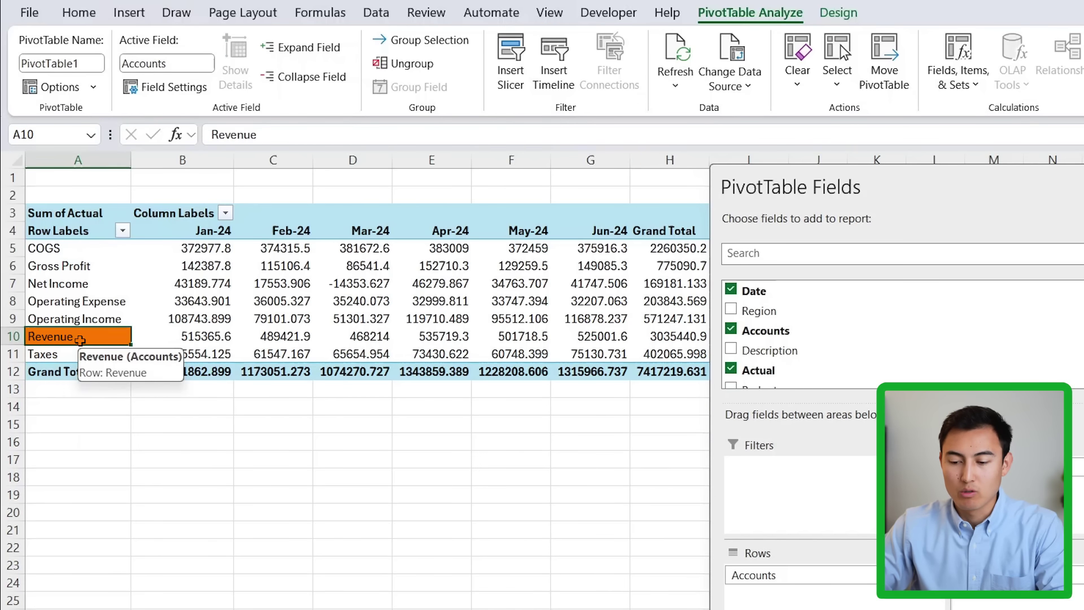
pyautogui.moveTo(254, 316)
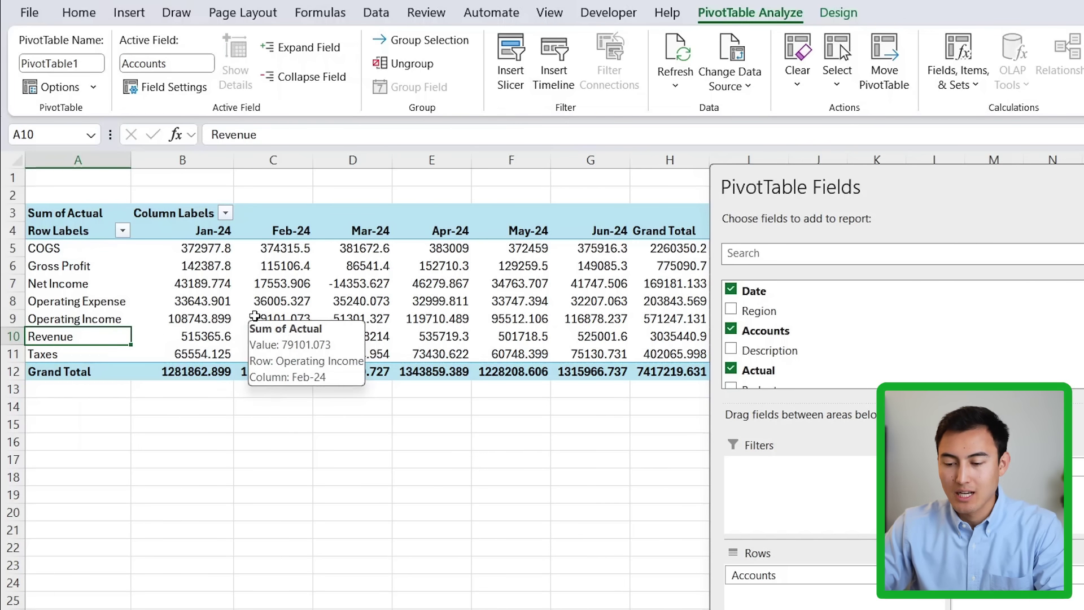
pyautogui.hotkey('ctrl', 'shift', 'Right')
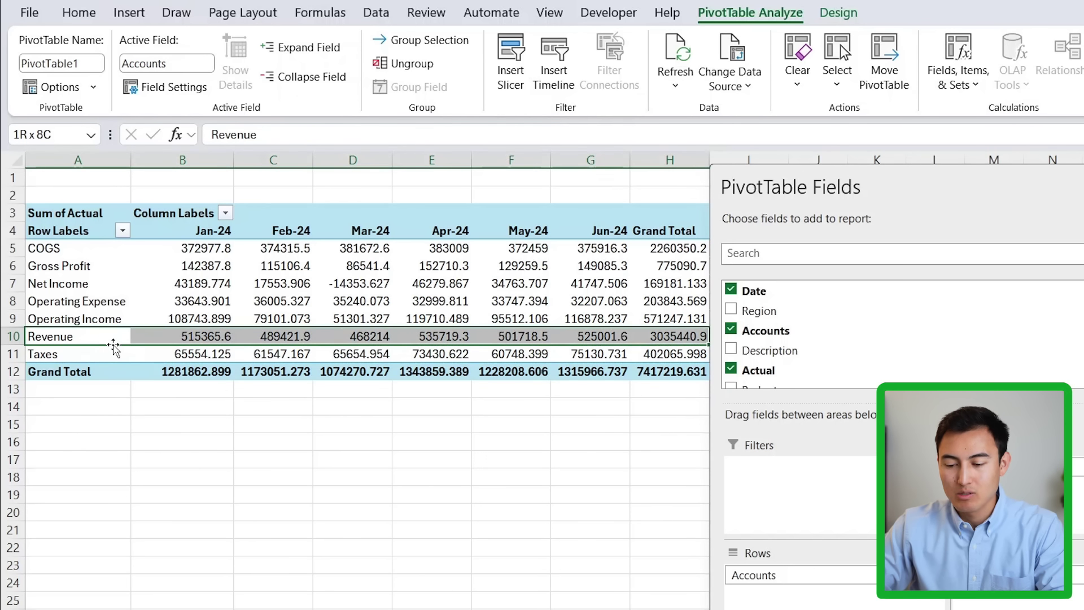
pyautogui.moveTo(116, 346); pyautogui.dragTo(108, 241)
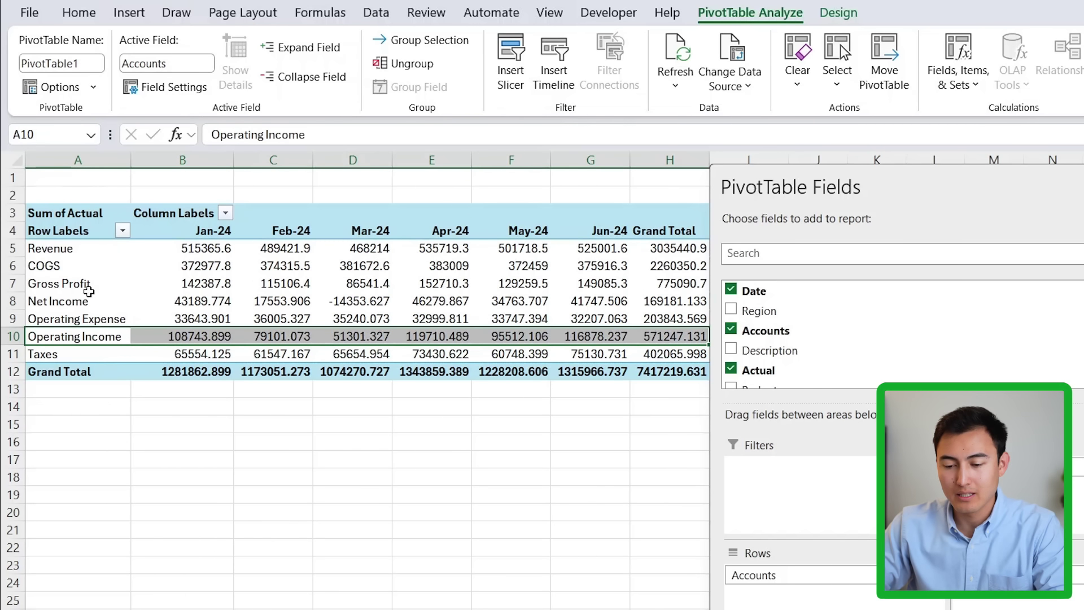
# - Move the Net Income row down to just above Grand Total
pyautogui.click(93, 301)
pyautogui.click(91, 303)
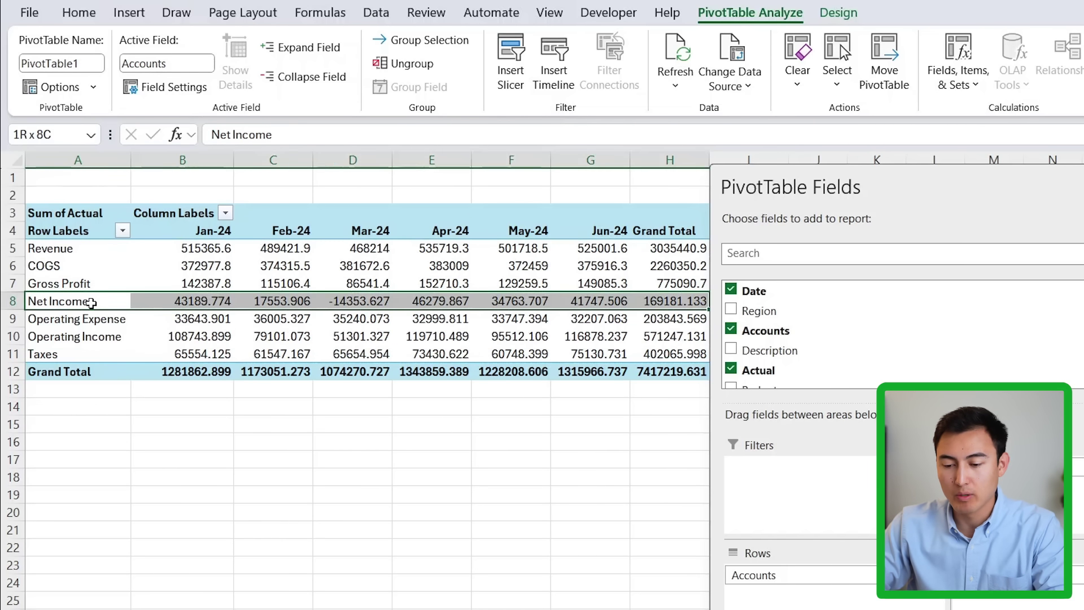
pyautogui.moveTo(123, 307); pyautogui.dragTo(123, 368)
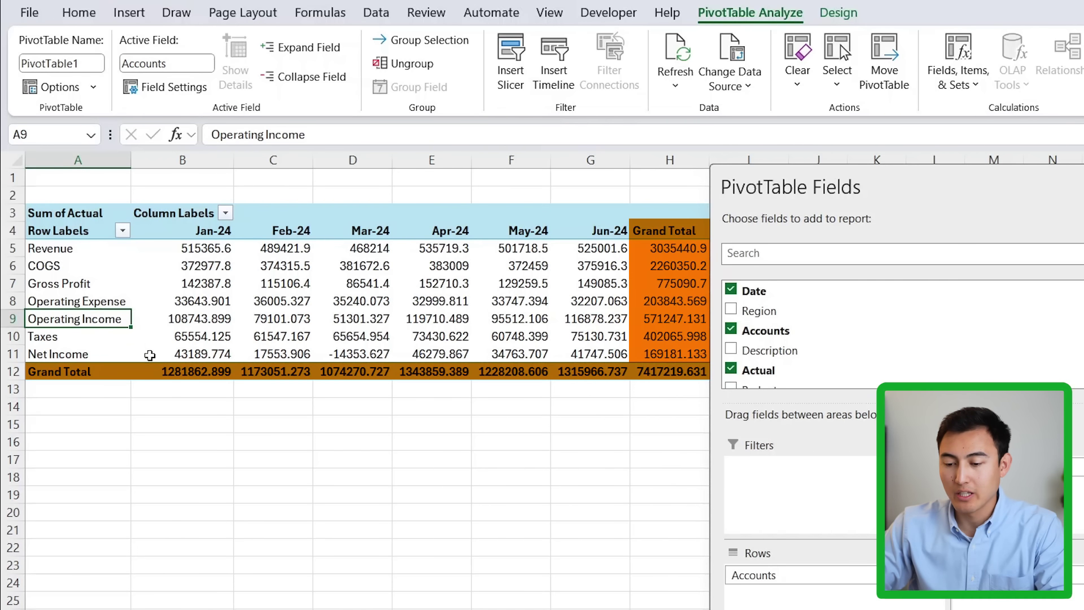
# - Turn grand totals off for rows and columns and nest Description under Accounts
pyautogui.click(828, 16)
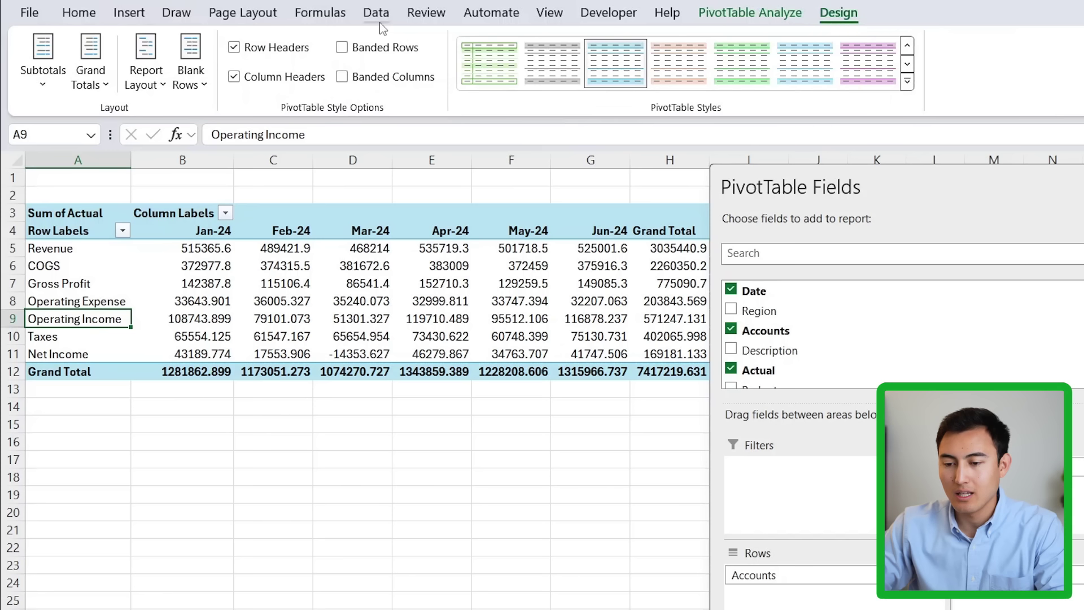
pyautogui.click(101, 85)
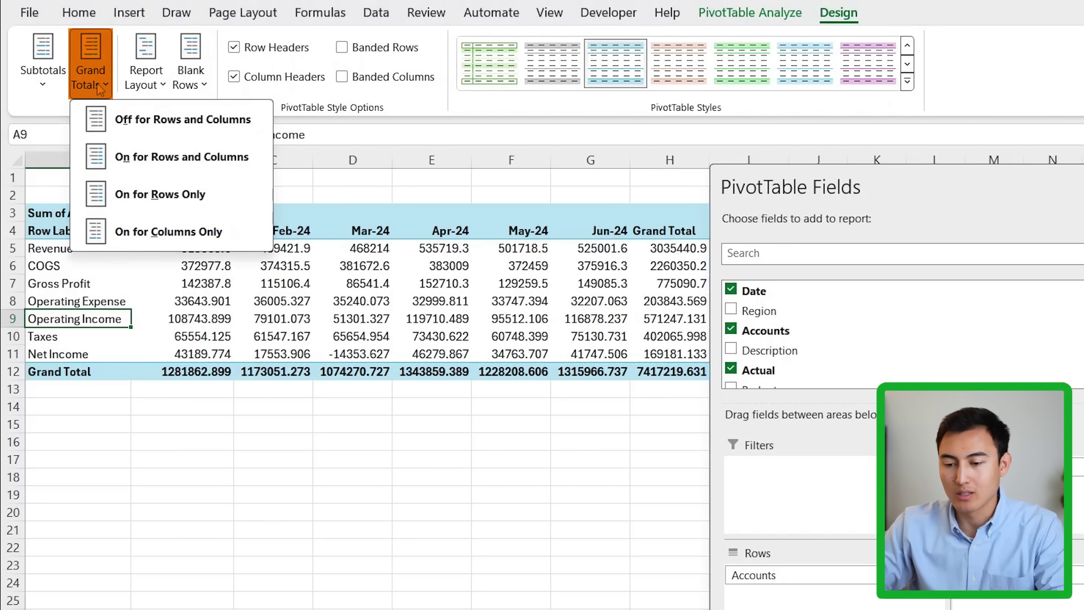
pyautogui.click(200, 128)
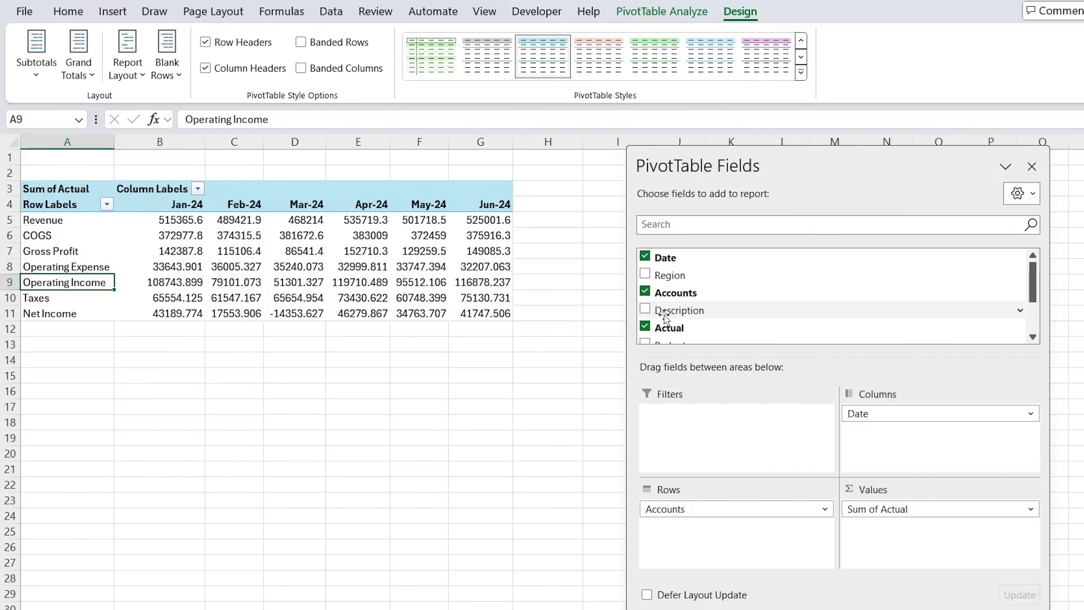
pyautogui.moveTo(665, 317); pyautogui.dragTo(707, 545)
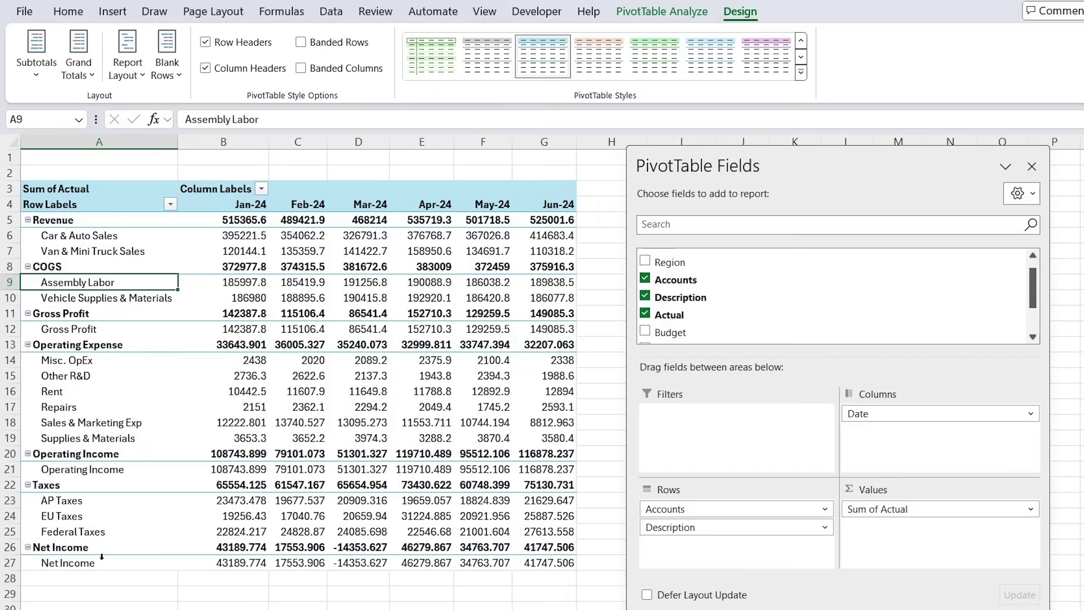
# - Collapse the Net Income, Operating Income and Gross Profit groups
pyautogui.click(122, 542)
pyautogui.click(125, 563)
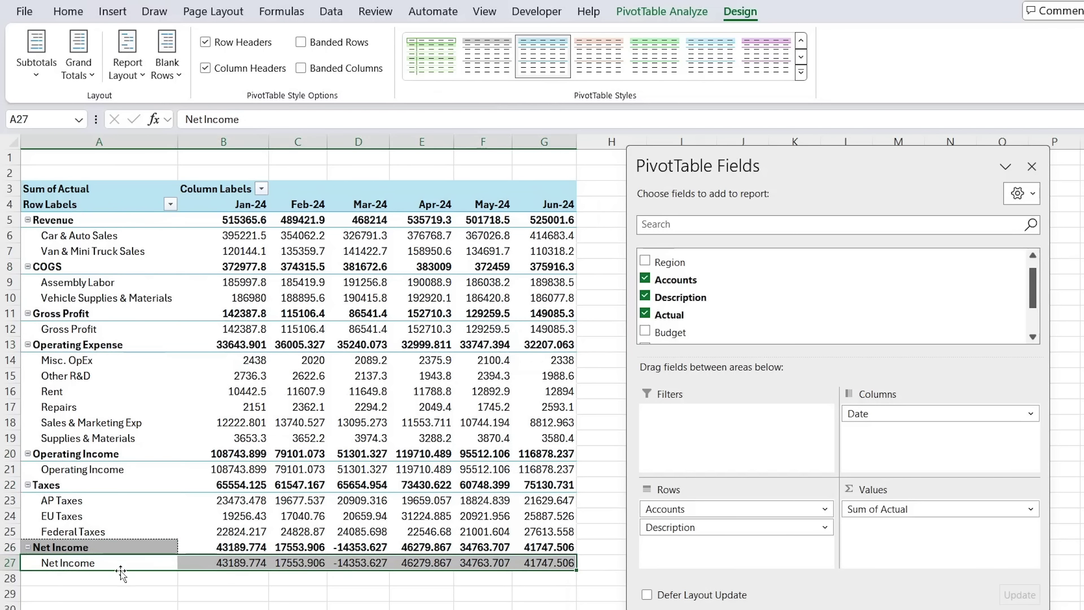
pyautogui.click(34, 578)
pyautogui.click(31, 551)
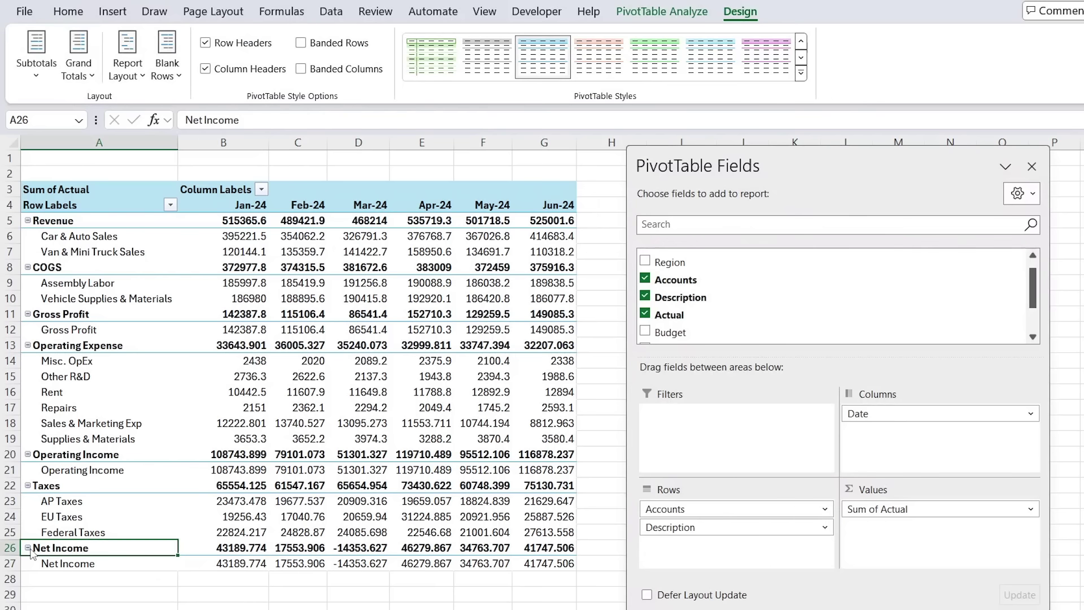
pyautogui.click(30, 549)
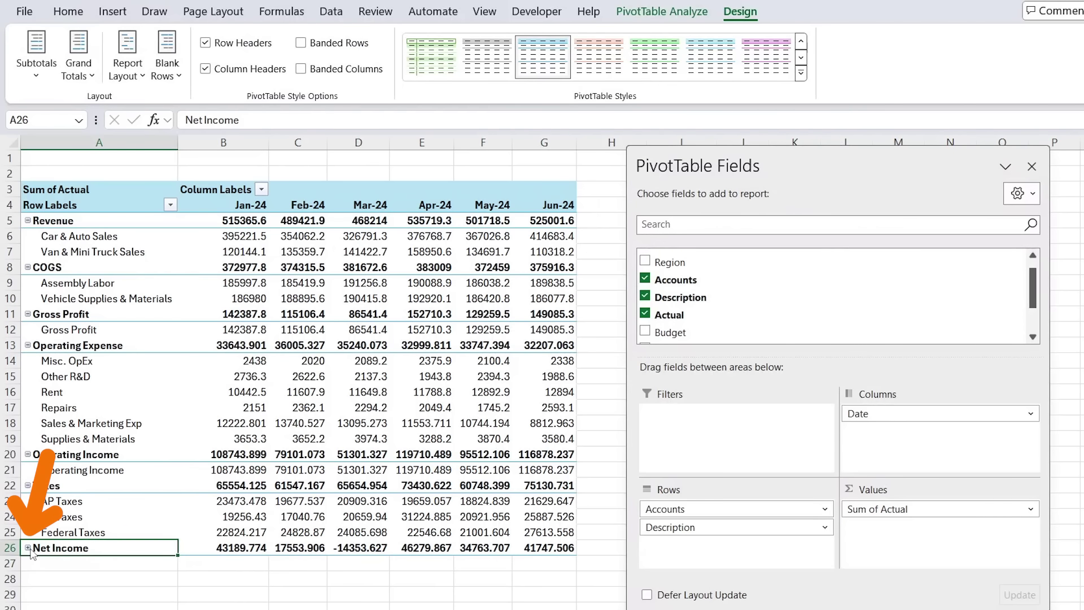
pyautogui.click(27, 455)
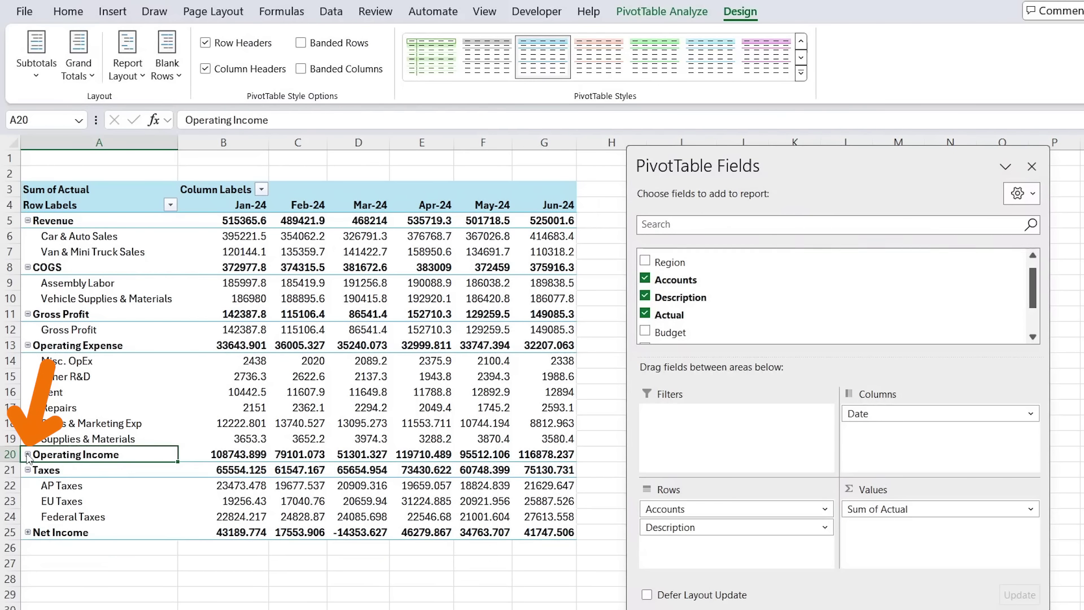
pyautogui.click(28, 315)
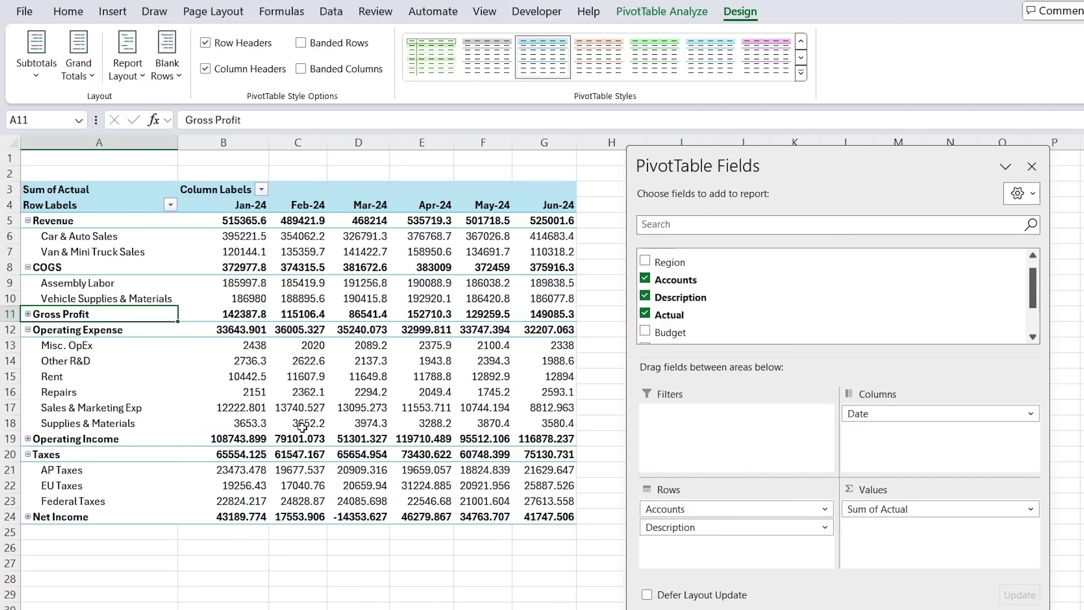
# - Format Sum of Actual as Number with 1000 separators and 0 decimal places
pyautogui.click(1032, 510)
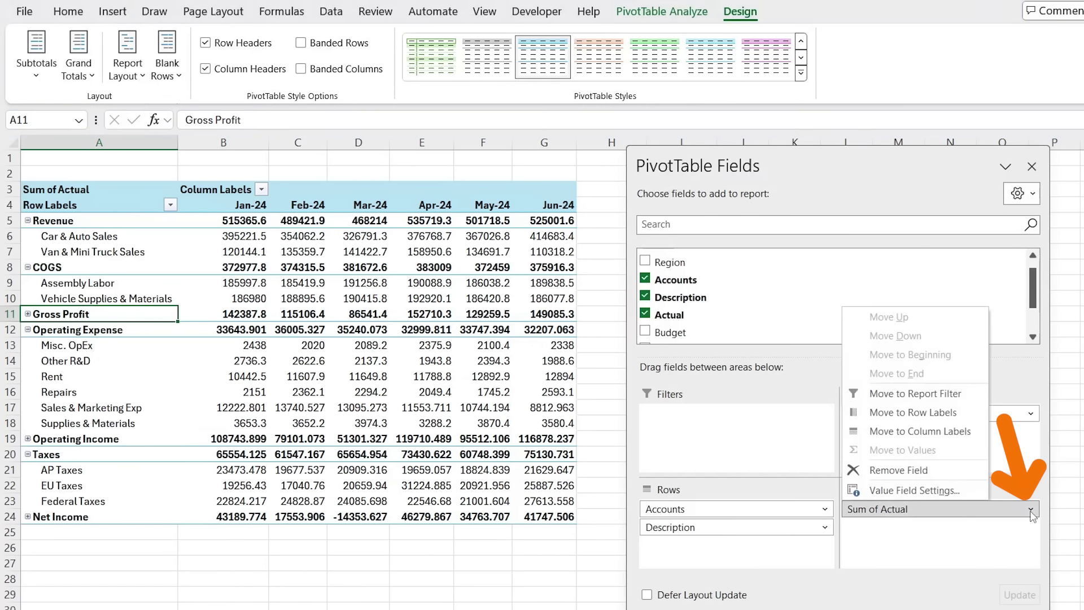
pyautogui.click(936, 490)
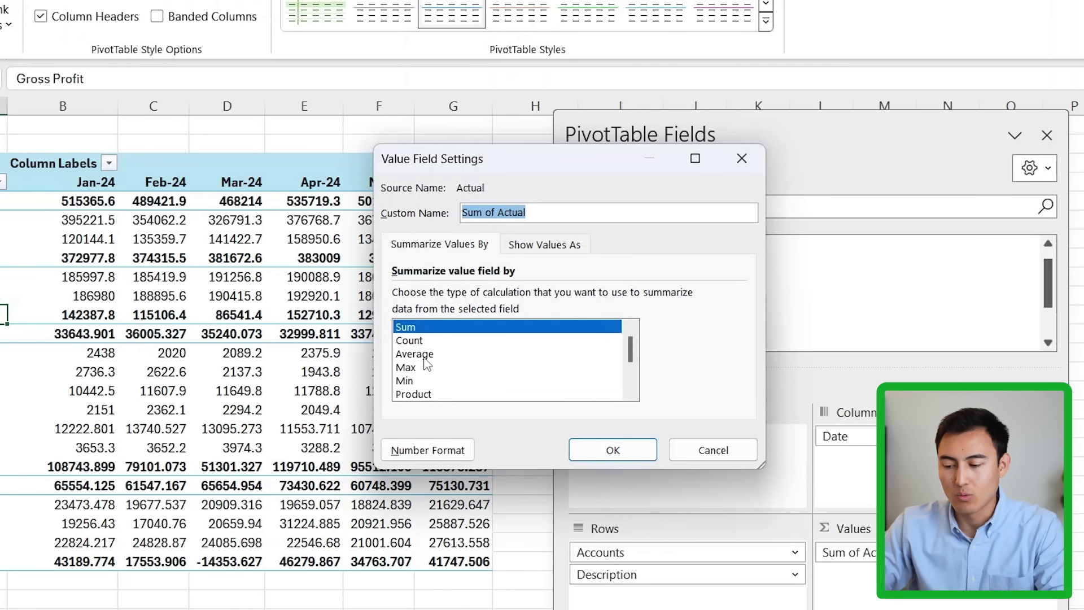
pyautogui.click(424, 449)
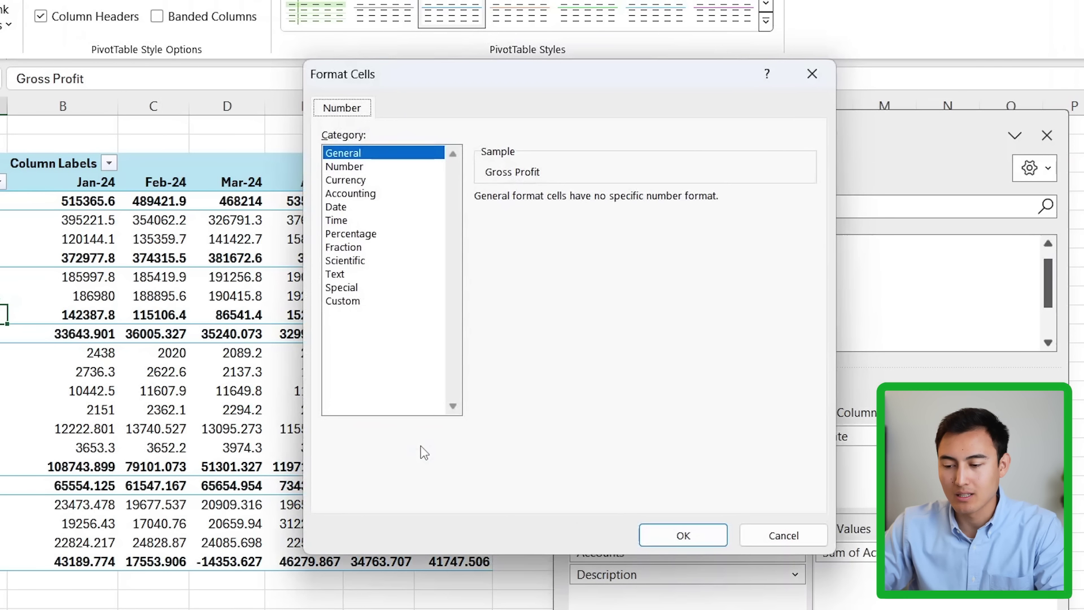
pyautogui.click(345, 167)
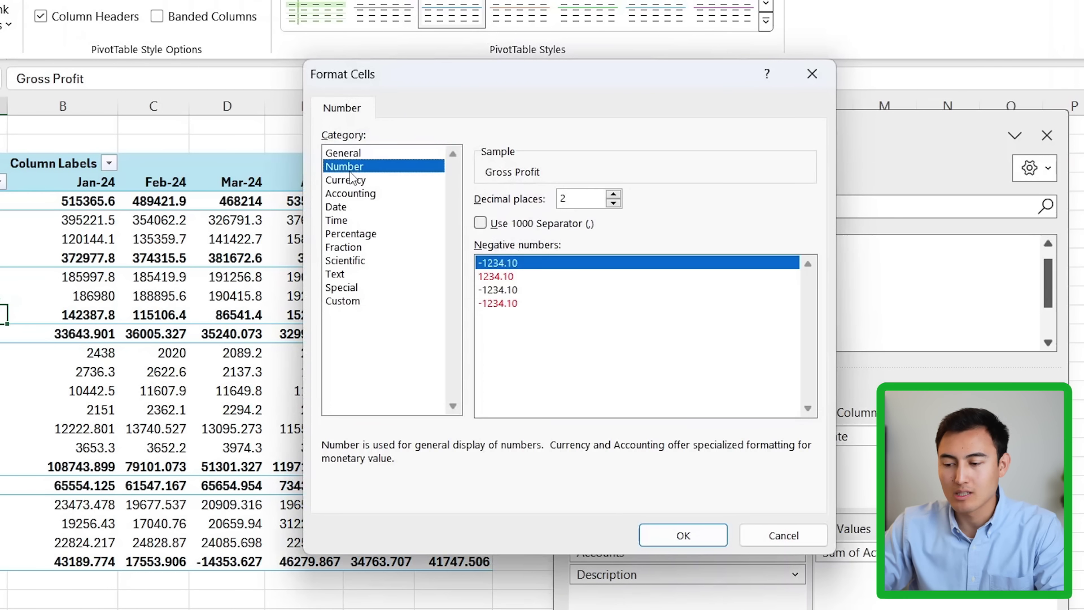
pyautogui.click(505, 226)
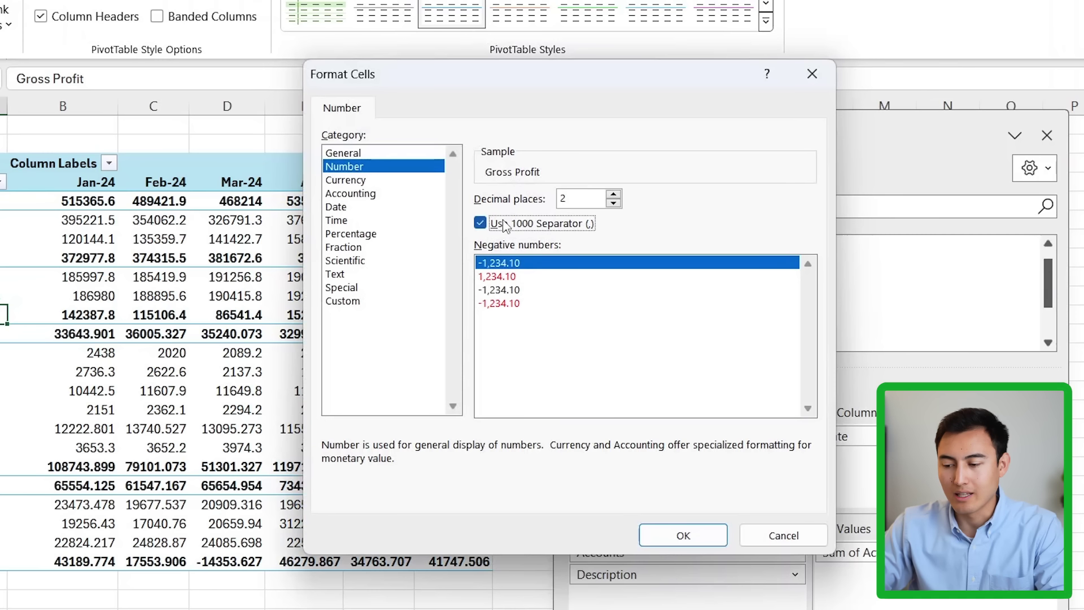
pyautogui.click(614, 203)
pyautogui.click(613, 203)
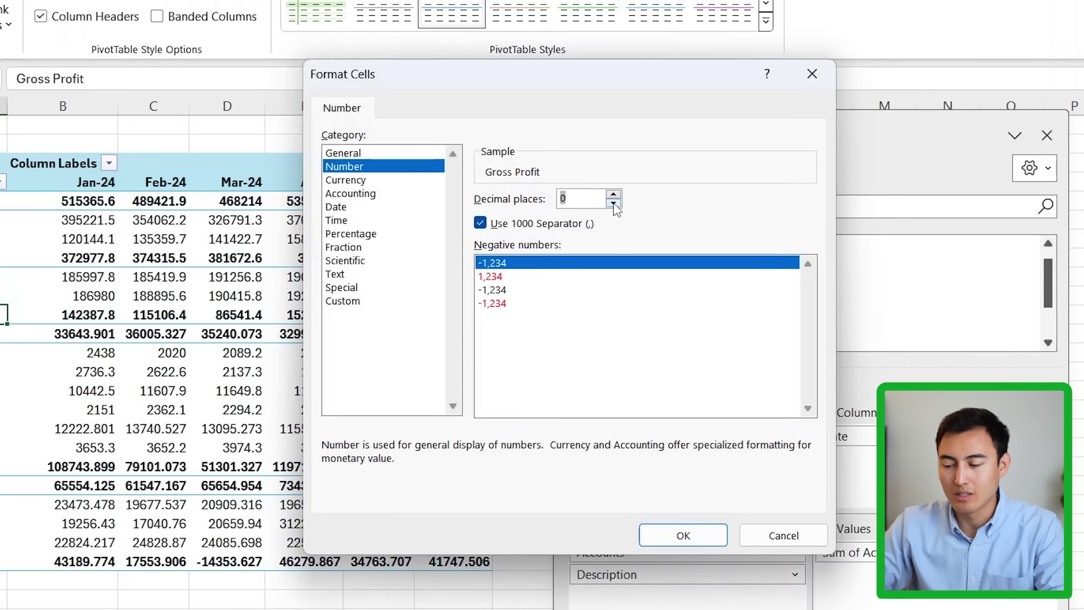
pyautogui.click(655, 537)
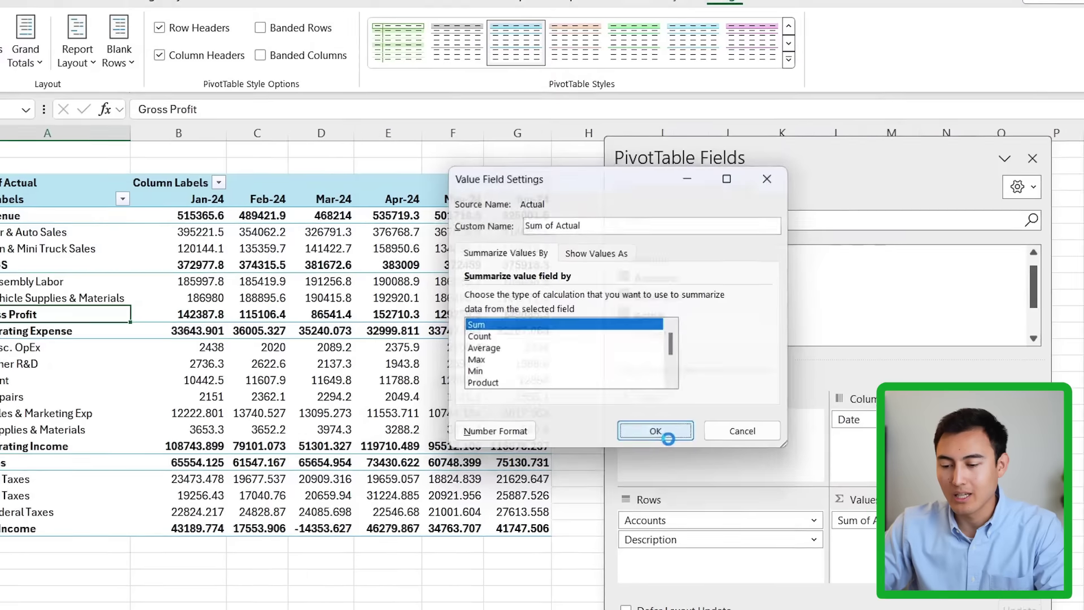
pyautogui.click(668, 438)
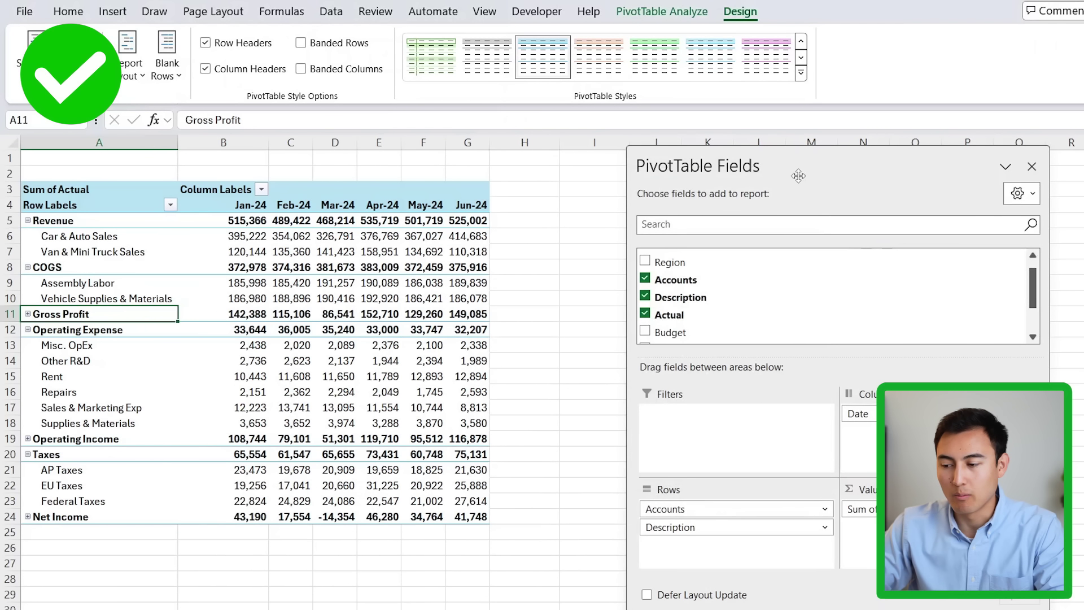
# - Turn off Field Headers to hide the Row Labels and Column Labels cells
pyautogui.moveTo(799, 176); pyautogui.dragTo(738, 157)
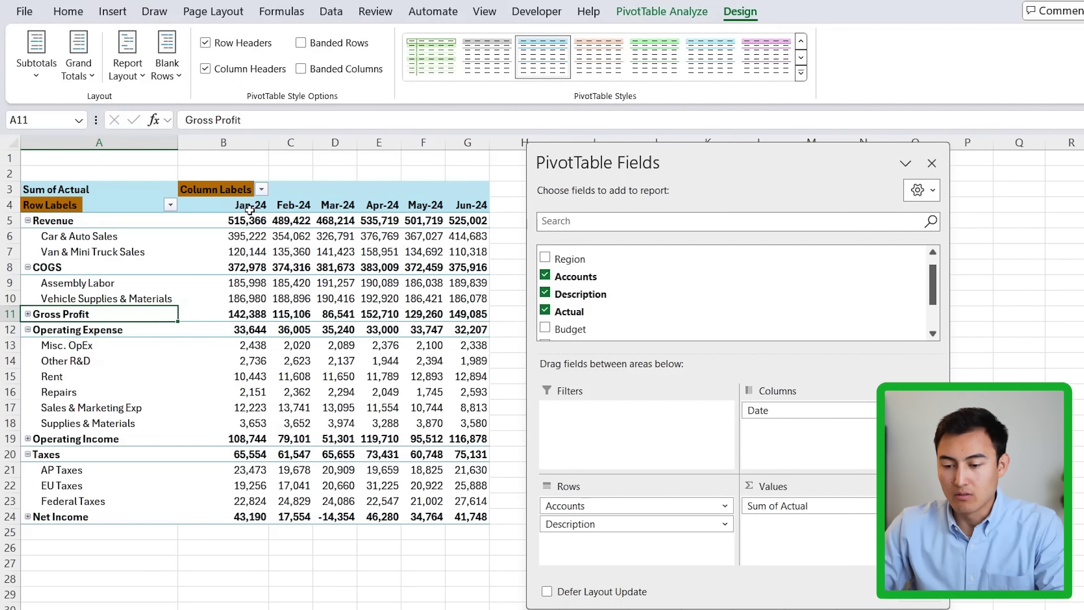
pyautogui.click(662, 11)
pyautogui.click(1019, 63)
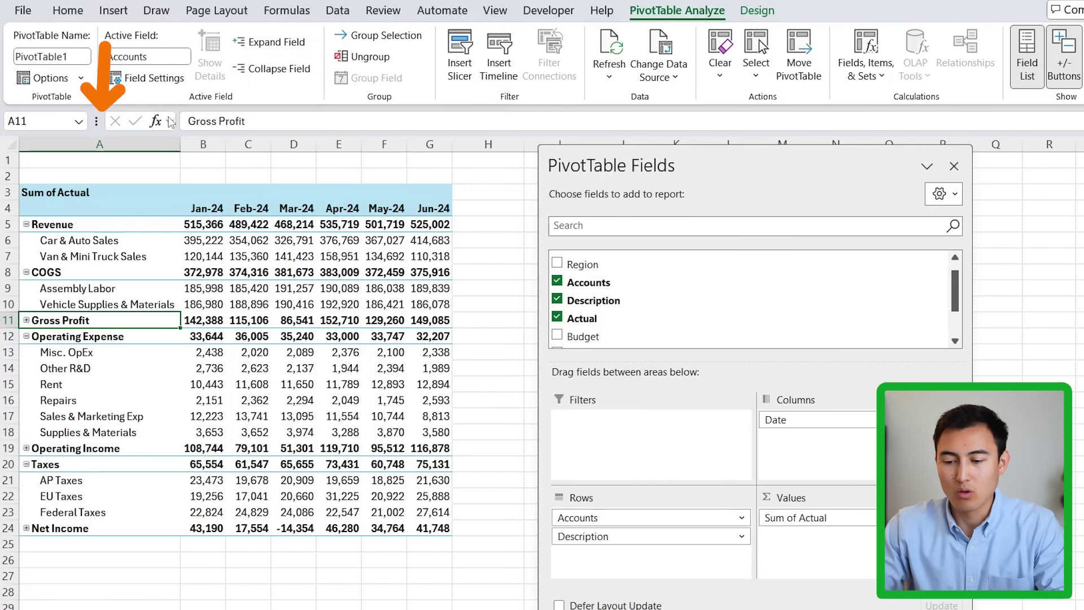
# - Insert two blank columns before the pivot so it starts in column C, and widen column A
pyautogui.click(160, 142)
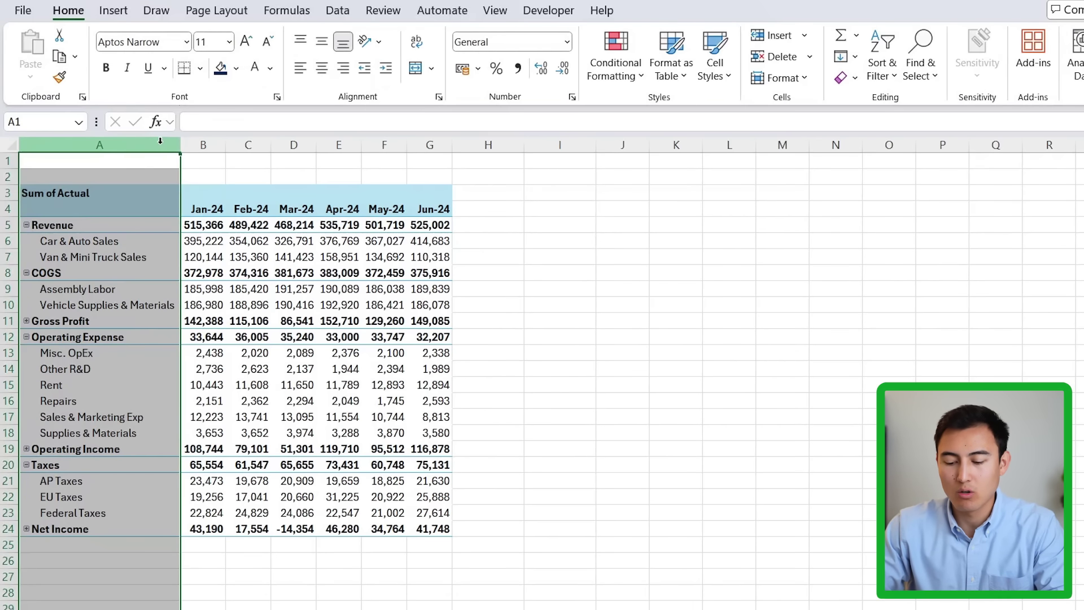
pyautogui.hotkey('ctrl', 'shift', '+')
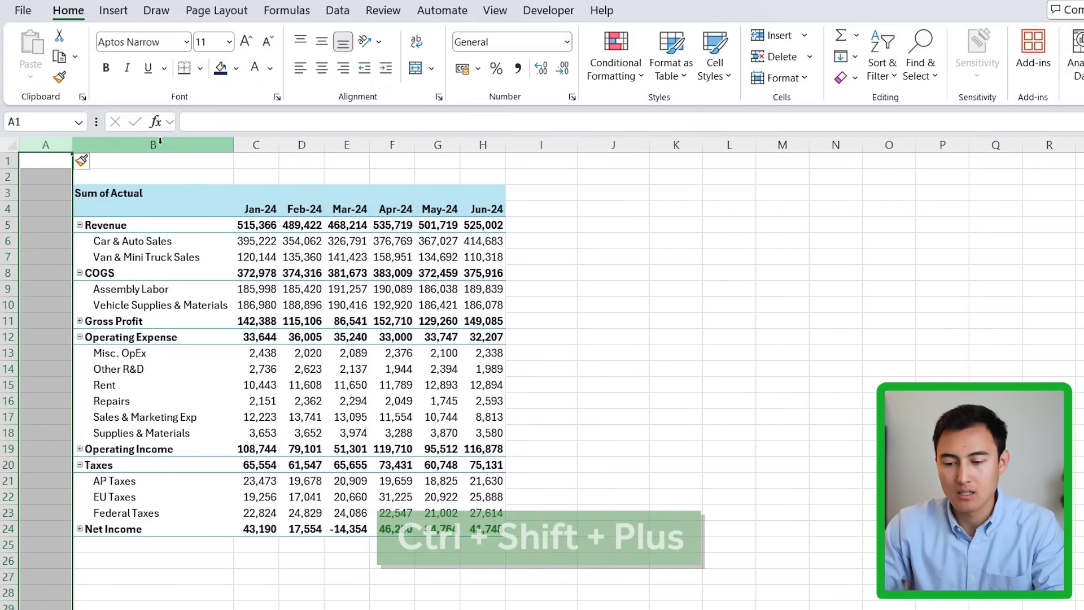
pyautogui.hotkey('ctrl', 'shift', '+')
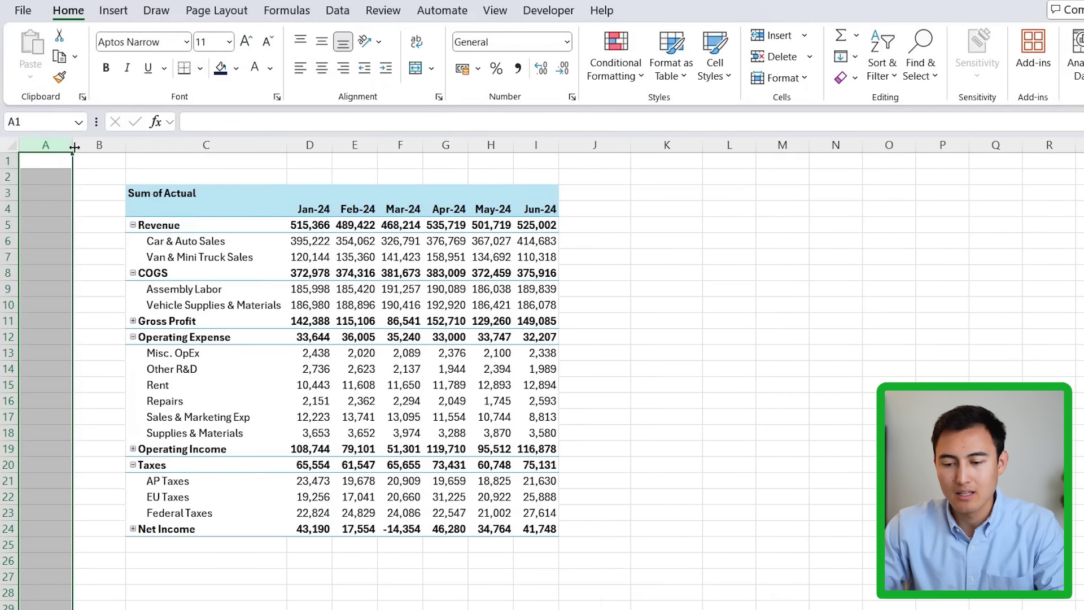
pyautogui.moveTo(74, 147); pyautogui.dragTo(161, 154)
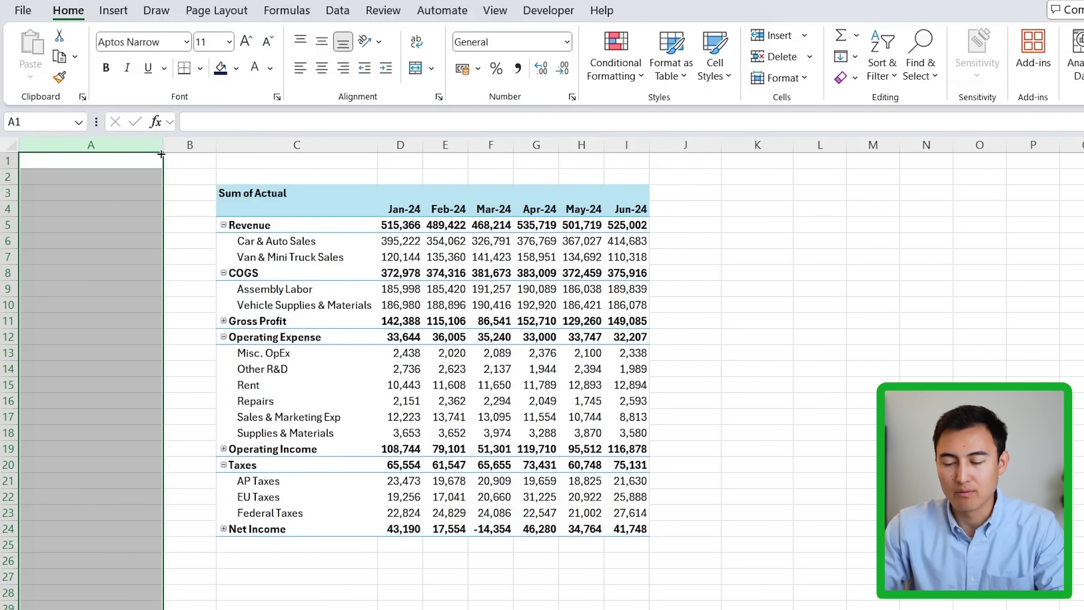
pyautogui.click(77, 223)
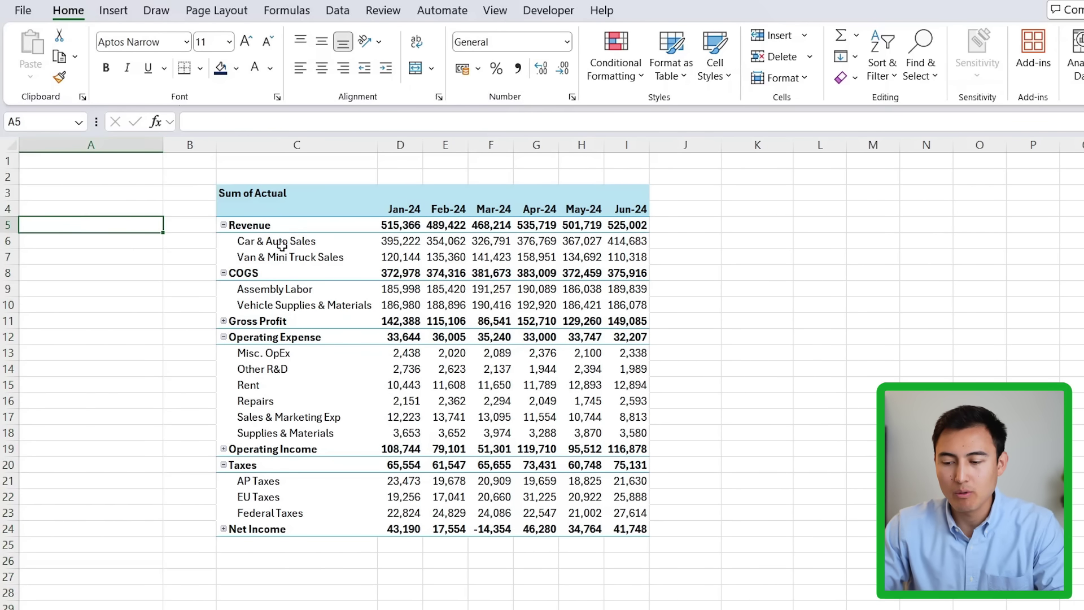
# - Insert Date and Region slicers linked to the pivot table
pyautogui.click(418, 271)
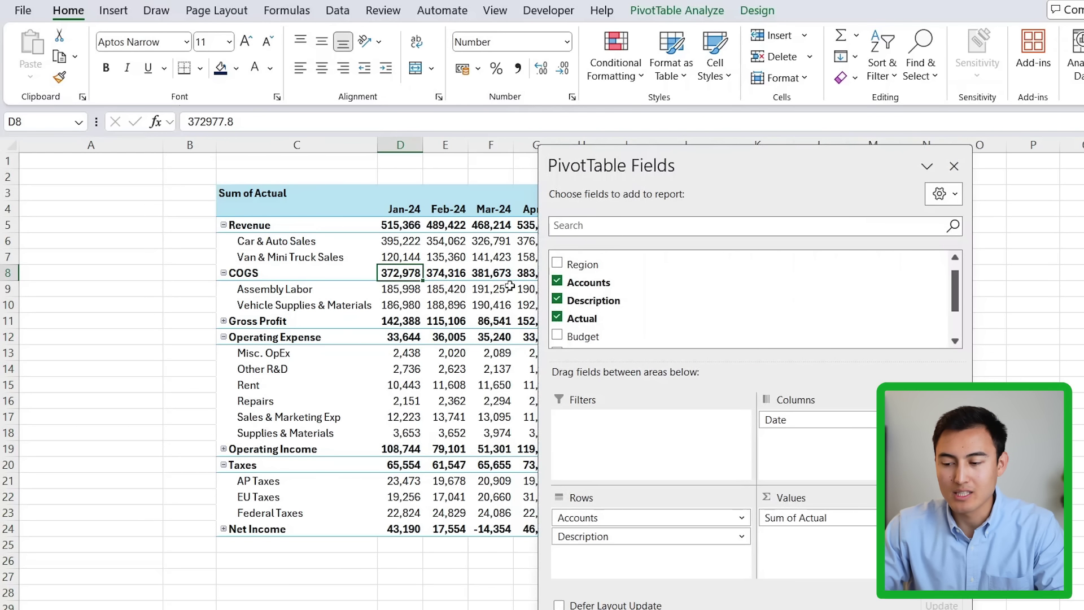
pyautogui.click(687, 12)
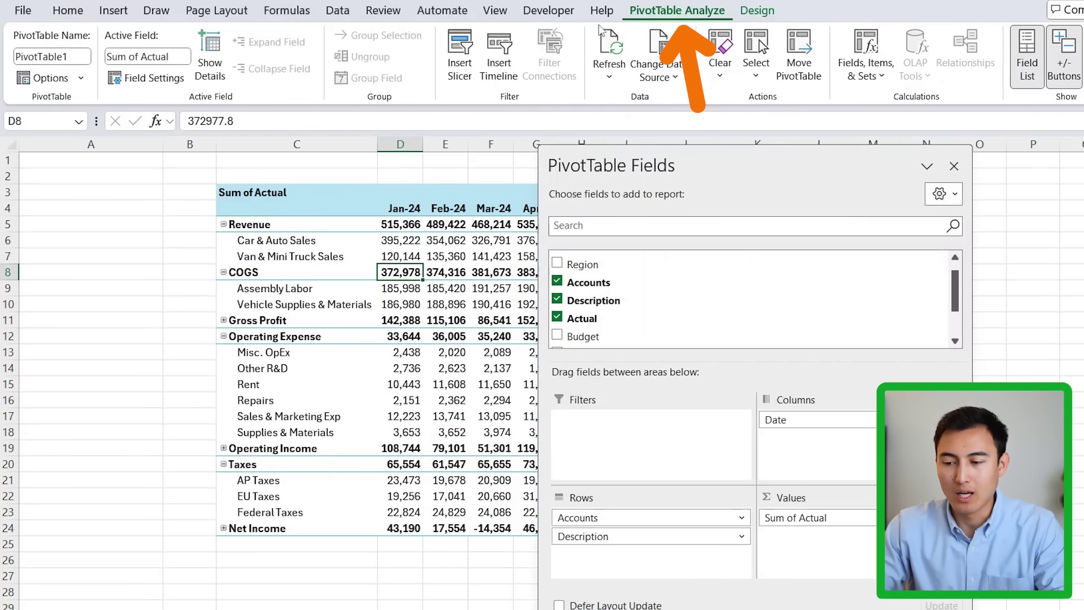
pyautogui.click(460, 50)
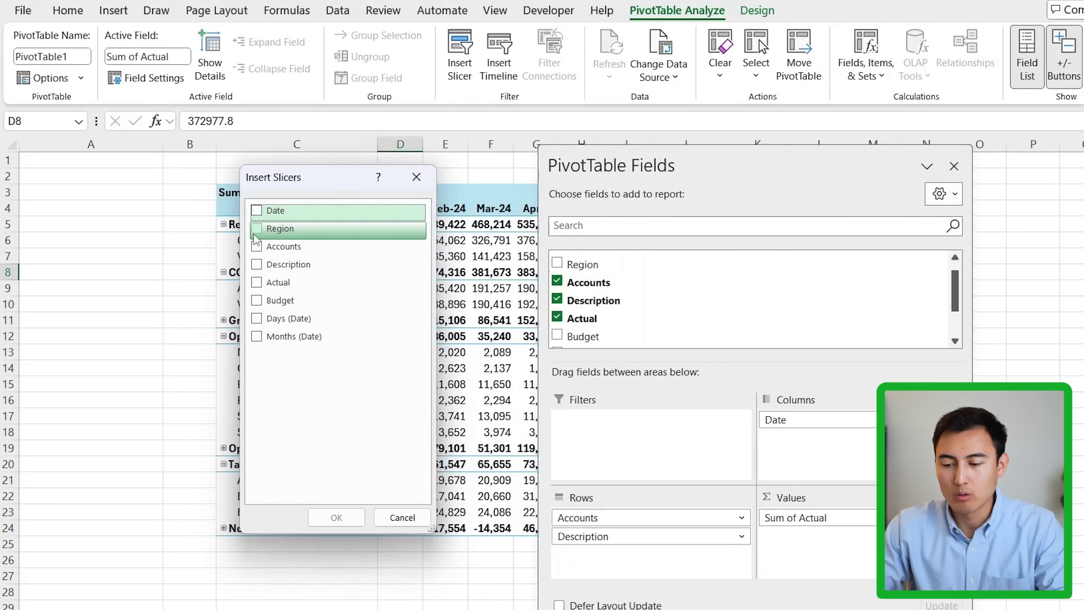
pyautogui.click(257, 211)
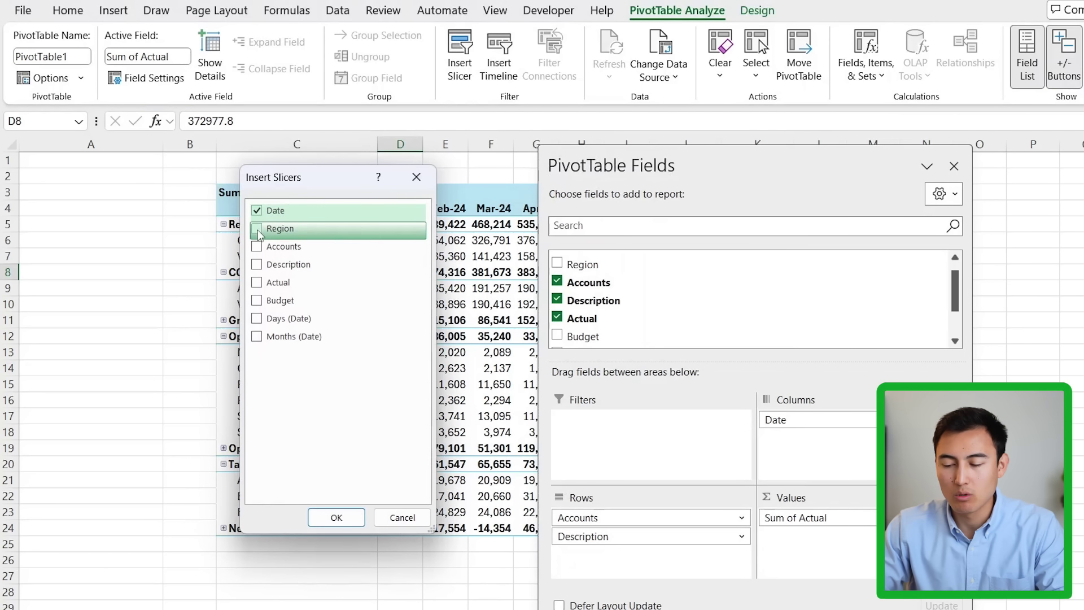
pyautogui.click(257, 229)
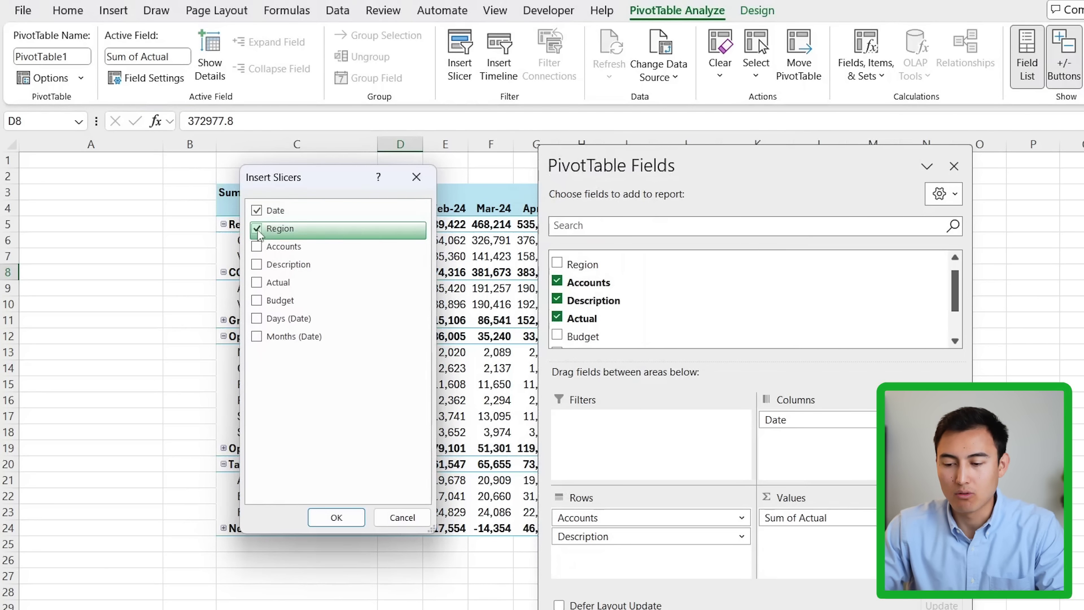
pyautogui.click(334, 519)
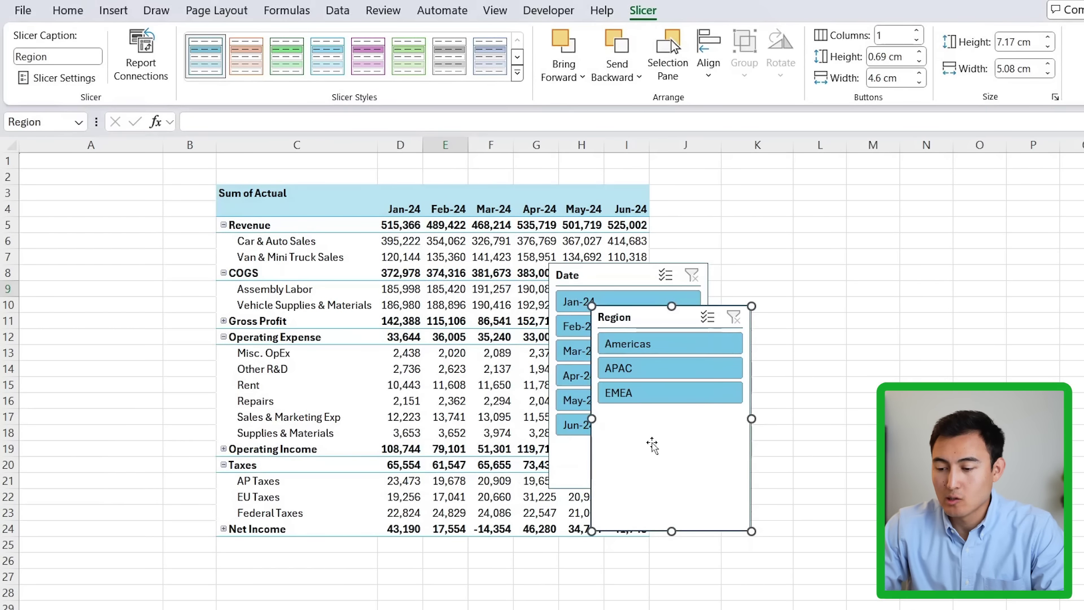
# - Place the Region slicer left of the table and shorten both Region and Date slicers
pyautogui.moveTo(669, 456); pyautogui.dragTo(109, 341)
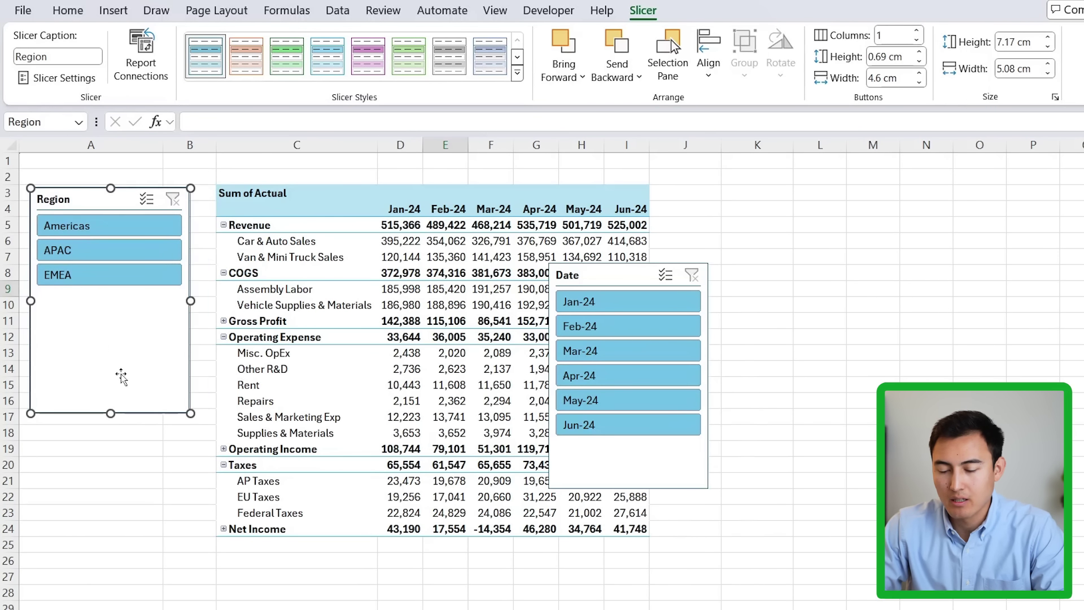
pyautogui.moveTo(110, 409); pyautogui.dragTo(125, 297)
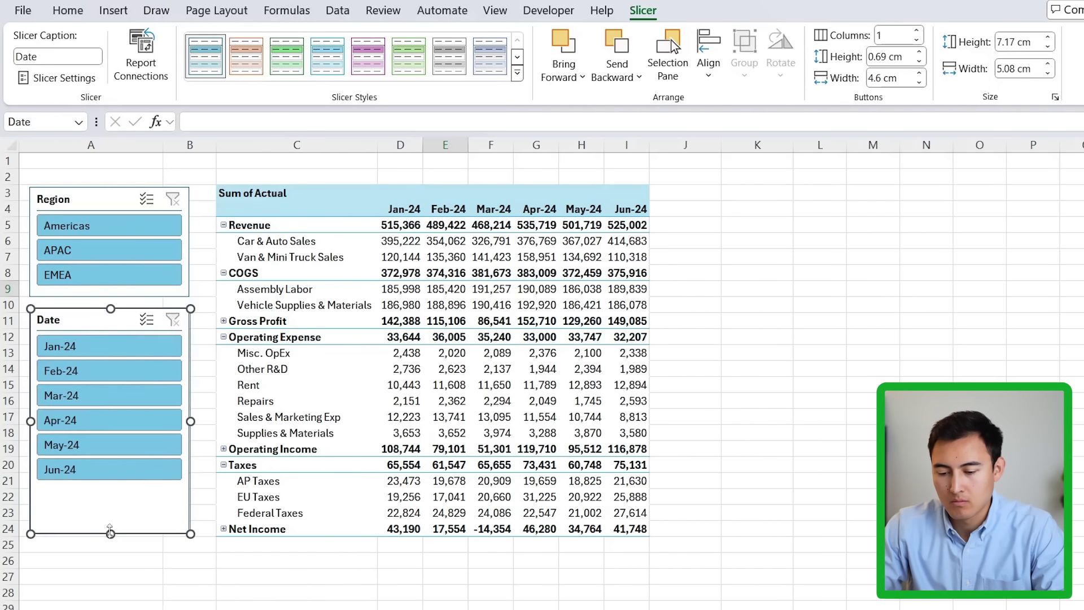
pyautogui.moveTo(111, 537); pyautogui.dragTo(110, 492)
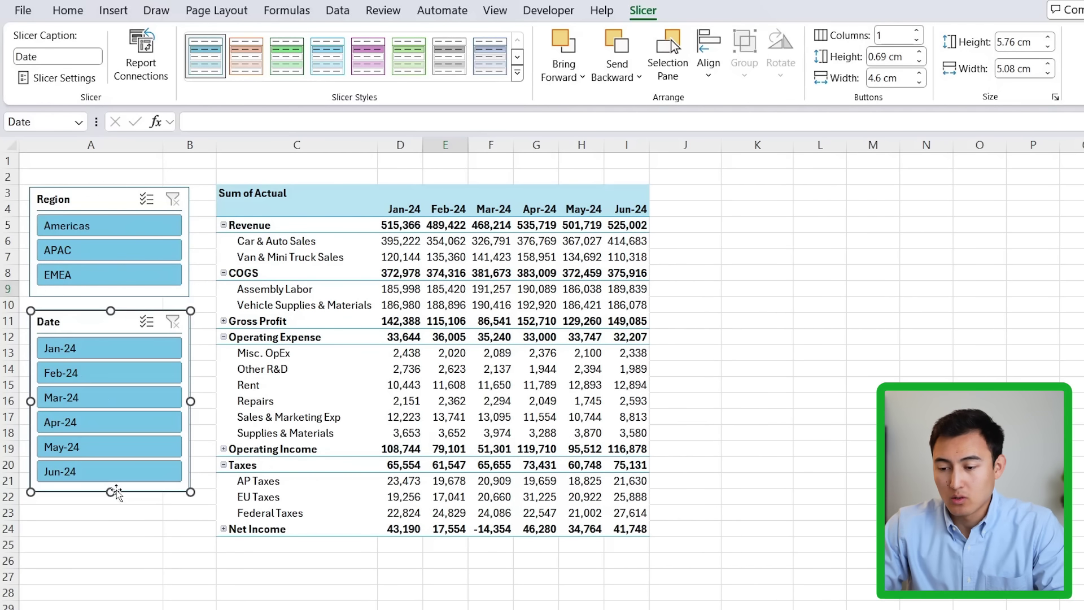
# - Test filters for Americas, APAC, EMEA and Jan-24 to Mar-24, then clear both slicers
pyautogui.click(100, 228)
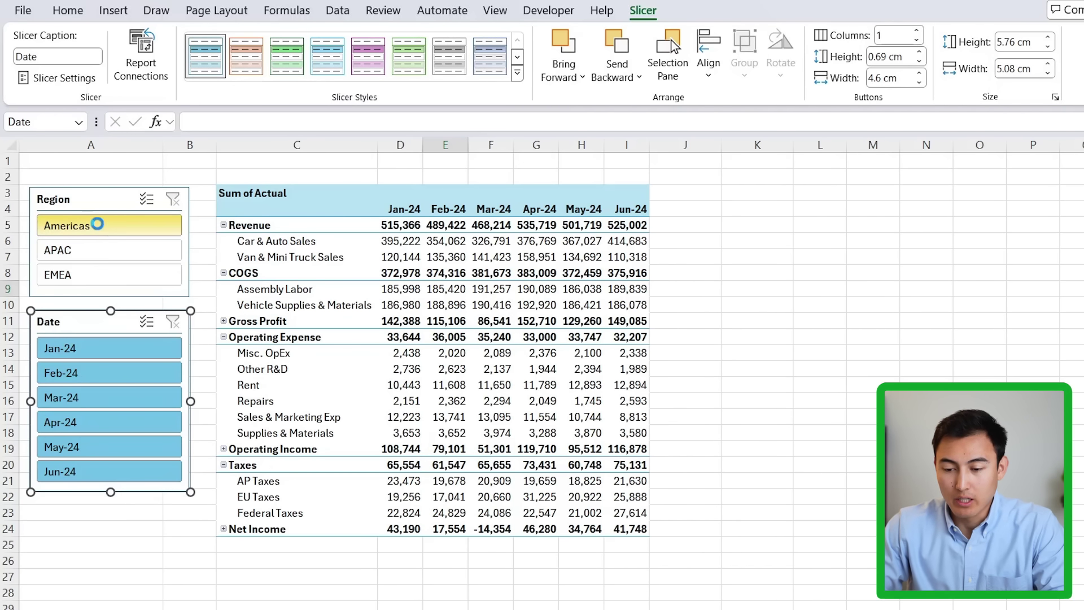
pyautogui.click(96, 254)
pyautogui.click(49, 277)
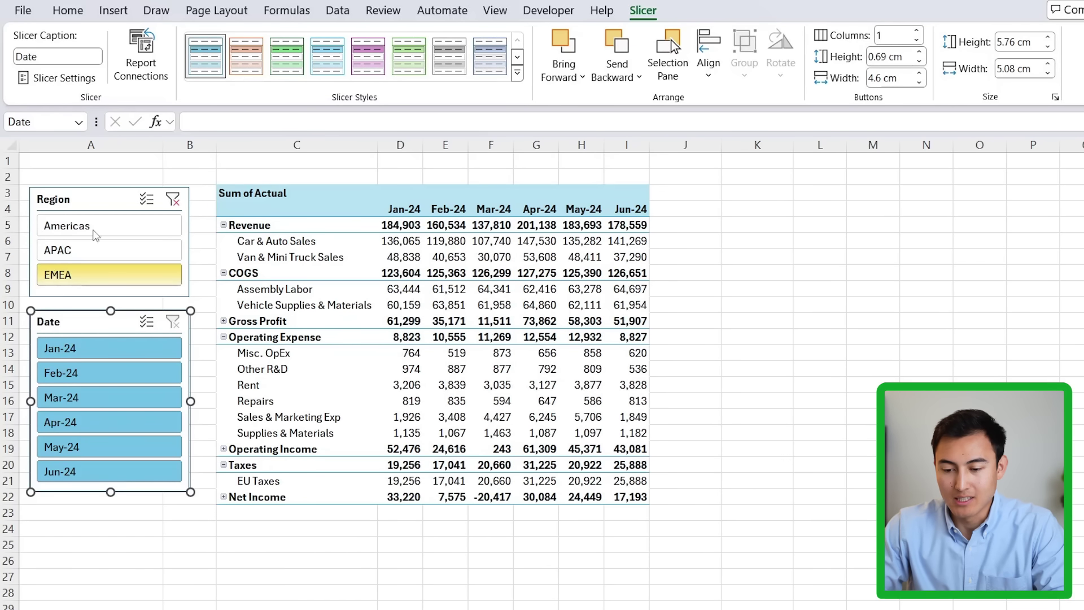
pyautogui.click(80, 354)
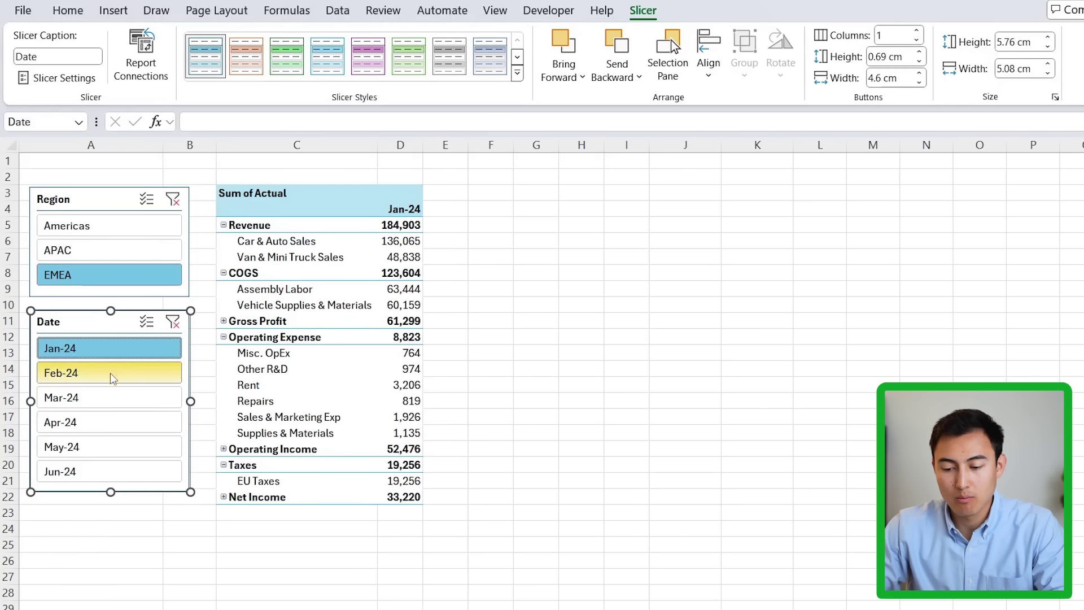
pyautogui.moveTo(111, 384); pyautogui.dragTo(133, 407)
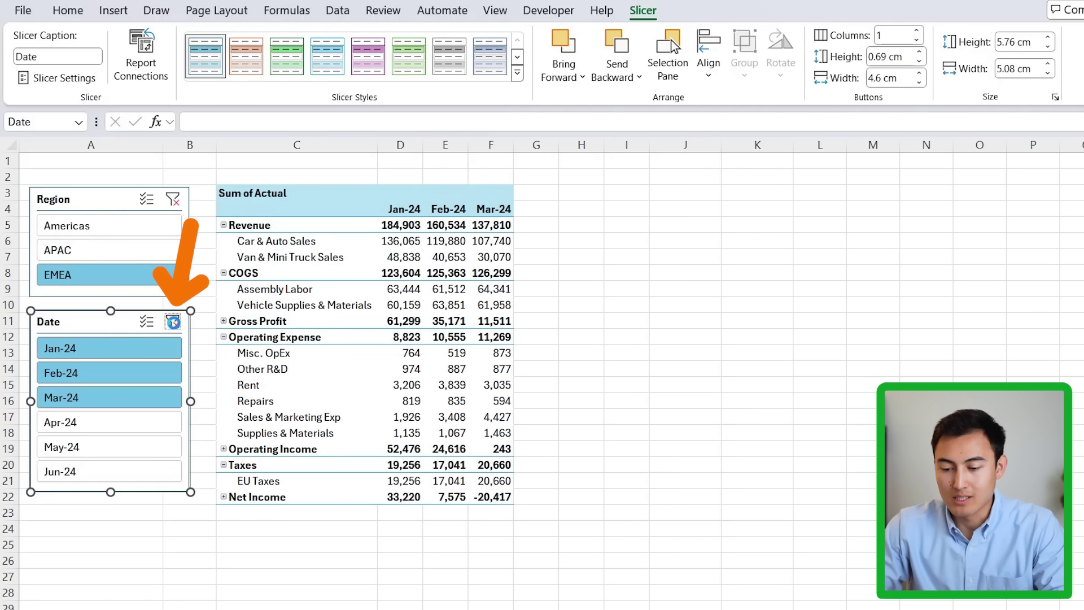
pyautogui.click(173, 321)
pyautogui.click(172, 199)
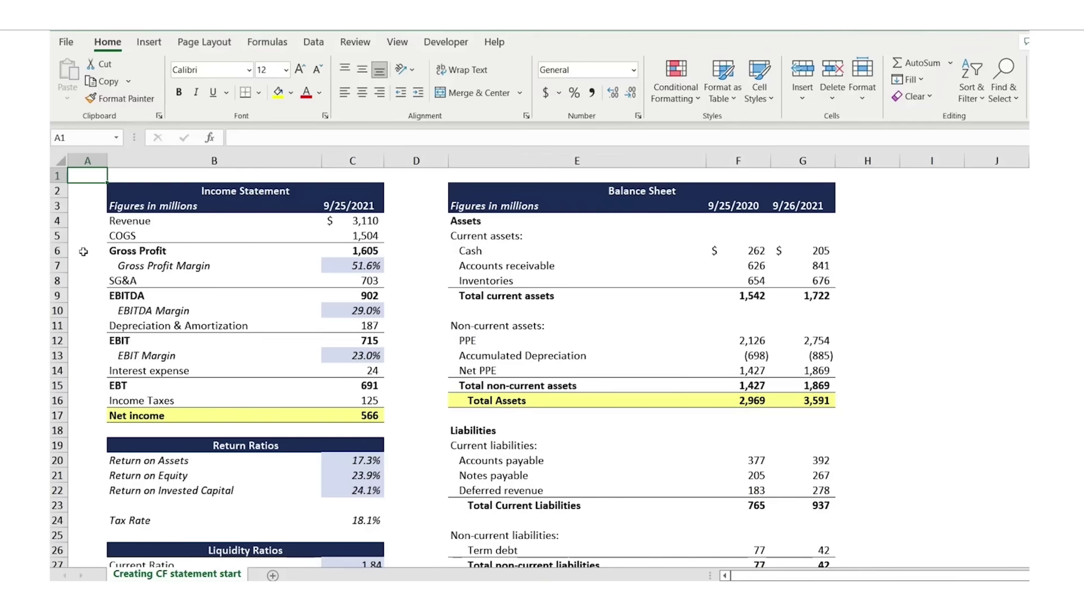
# - Step down column A and set the formula's range argument to B30:B32
pyautogui.press('Down')
pyautogui.press('Down')
pyautogui.press('Down')
pyautogui.press('Down')
pyautogui.press('Down')
pyautogui.press('Down')
pyautogui.press('Down')
pyautogui.press('Down')
pyautogui.press('Down')
pyautogui.press('Down')
pyautogui.press('Down')
pyautogui.press('Down')
pyautogui.press('Down')
pyautogui.press('Down')
pyautogui.press('Down')
pyautogui.press('Down')
pyautogui.press('Down')
pyautogui.press('Down')
pyautogui.press('Down')
pyautogui.press('Down')
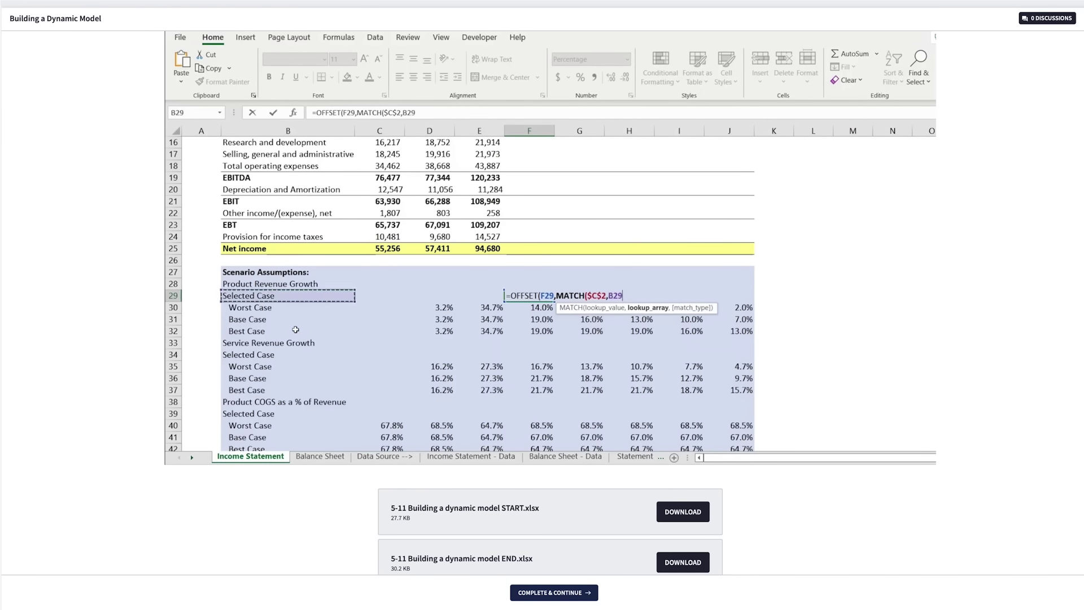
pyautogui.press('Down')
pyautogui.hotkey('shift', 'Down')
pyautogui.hotkey('shift', 'Down')
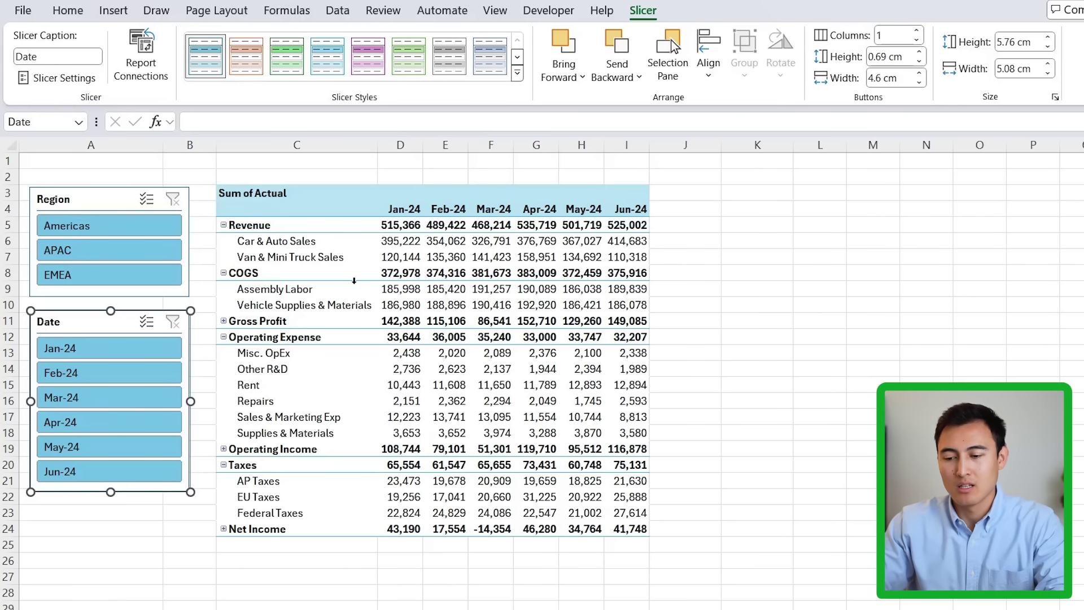
# - Hide the sheet's gridlines
pyautogui.click(156, 176)
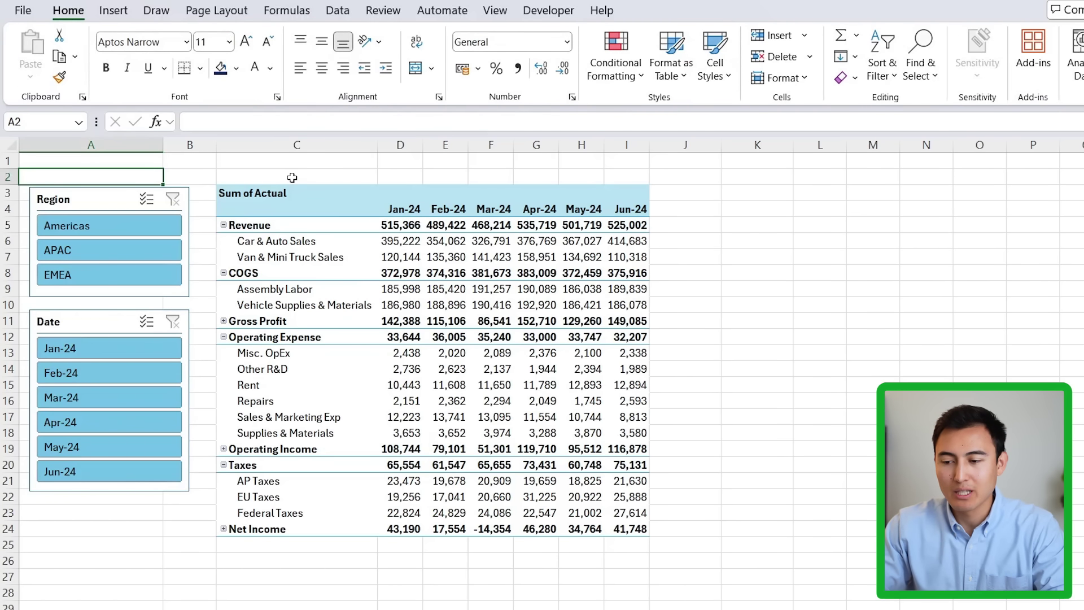
pyautogui.click(493, 11)
pyautogui.click(499, 67)
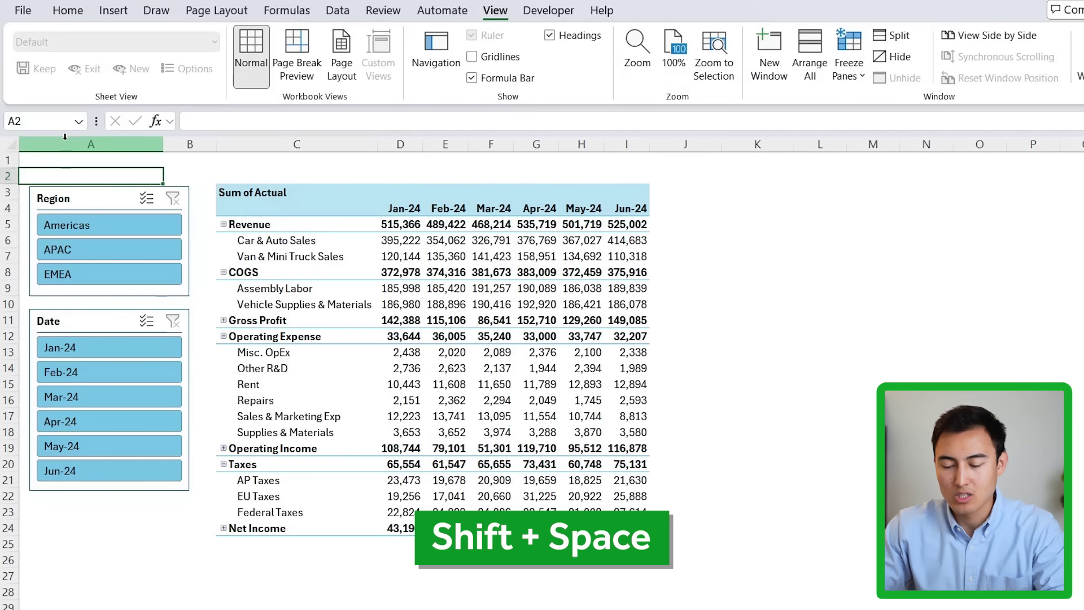
# - Insert blank rows above the dashboard, remove the extras, and select rows 1–4
pyautogui.hotkey('shift', 'space')
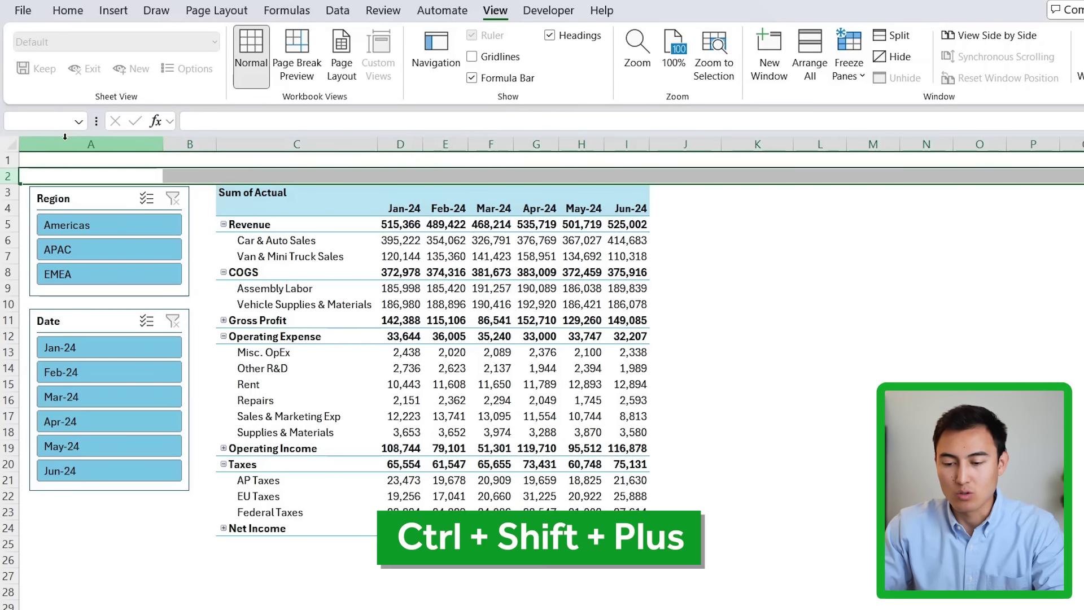
pyautogui.hotkey('ctrl', 'shift', '+')
pyautogui.hotkey('ctrl', 'shift', '+')
pyautogui.hotkey('ctrl', 'shift', '+')
pyautogui.hotkey('ctrl', 'shift', '+')
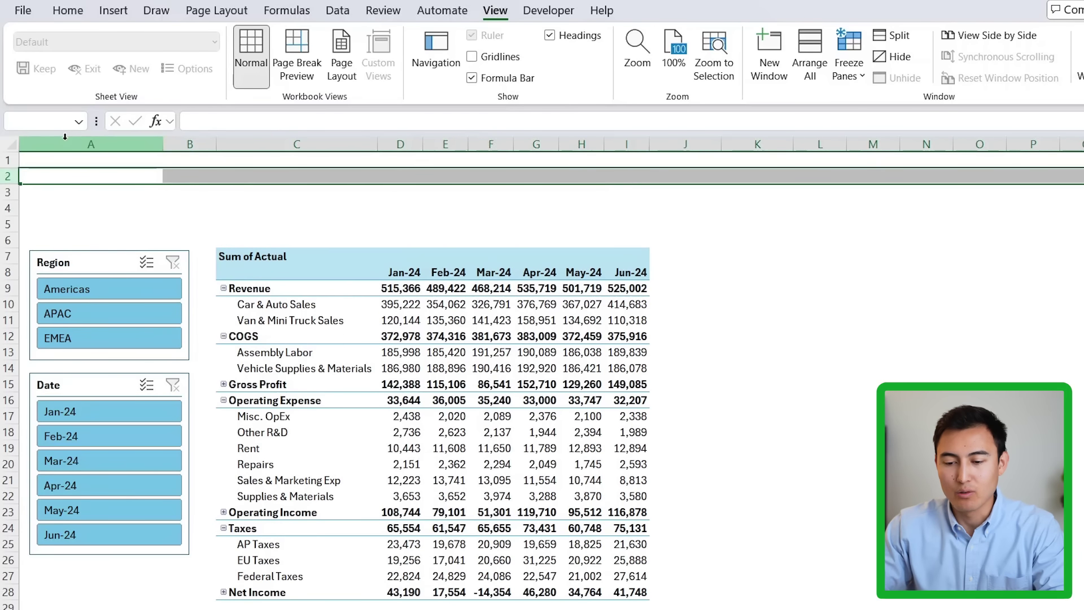
pyautogui.hotkey('ctrl', '-')
pyautogui.press('Up')
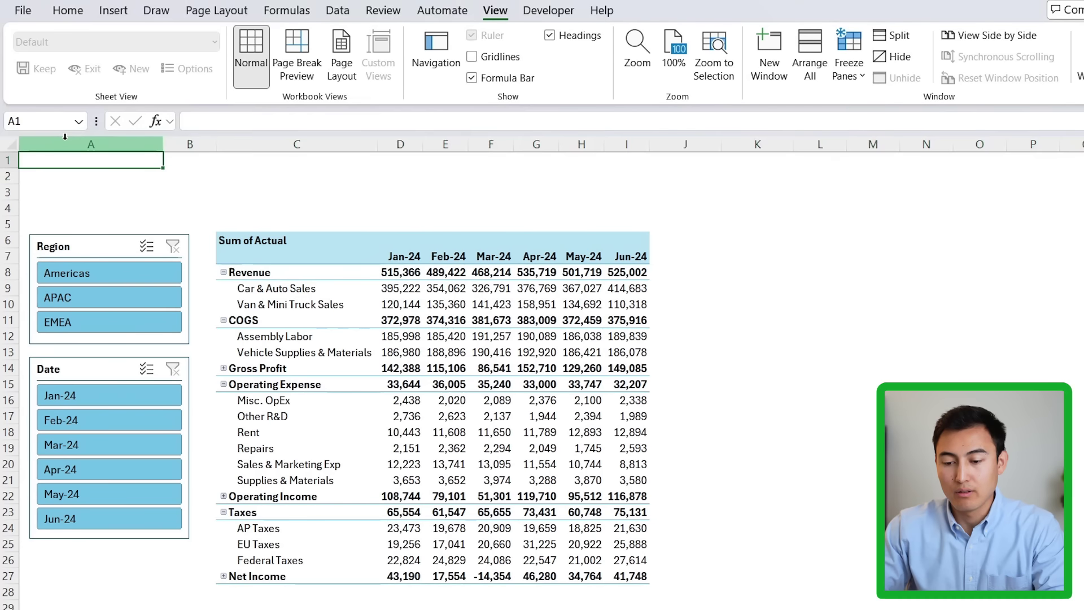
pyautogui.hotkey('shift', 'space')
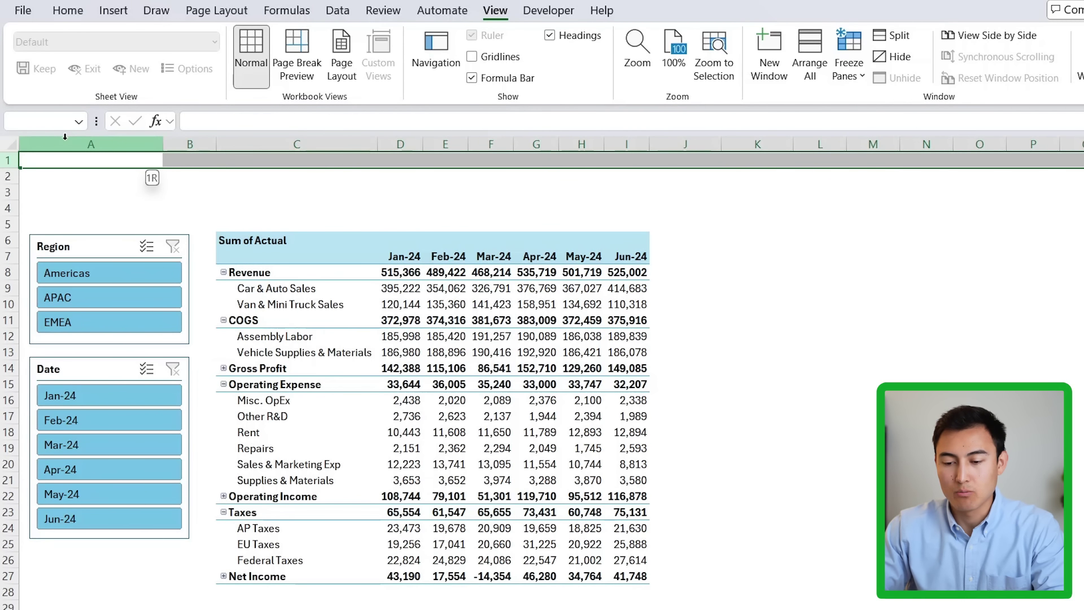
pyautogui.hotkey('shift', 'Down')
pyautogui.hotkey('shift', 'Down')
pyautogui.hotkey('shift', 'Down')
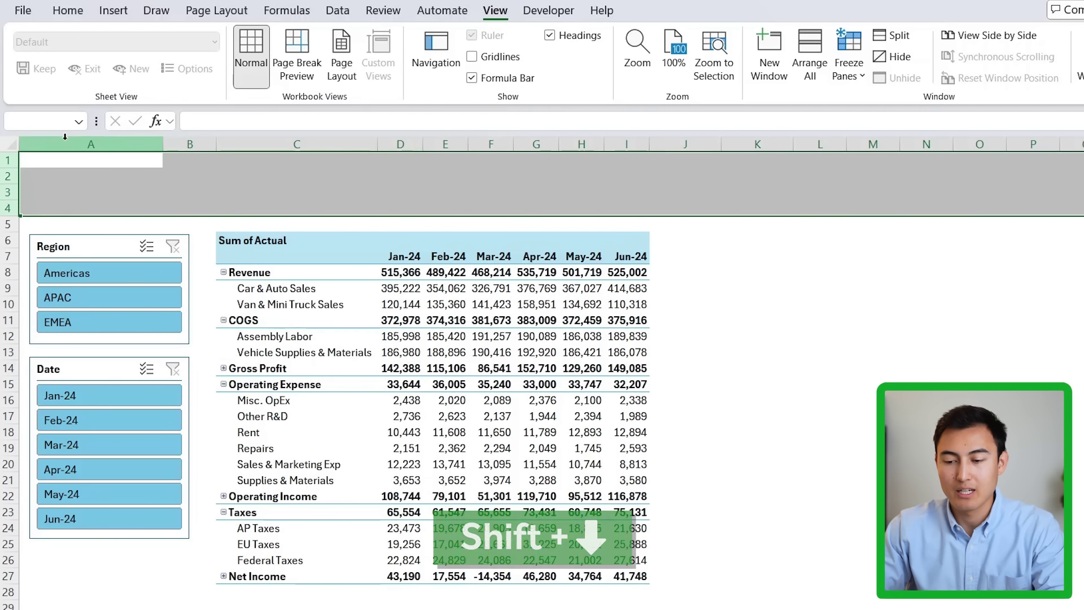
# - Fill rows 1–4 with the recent dark navy colour
pyautogui.click(77, 13)
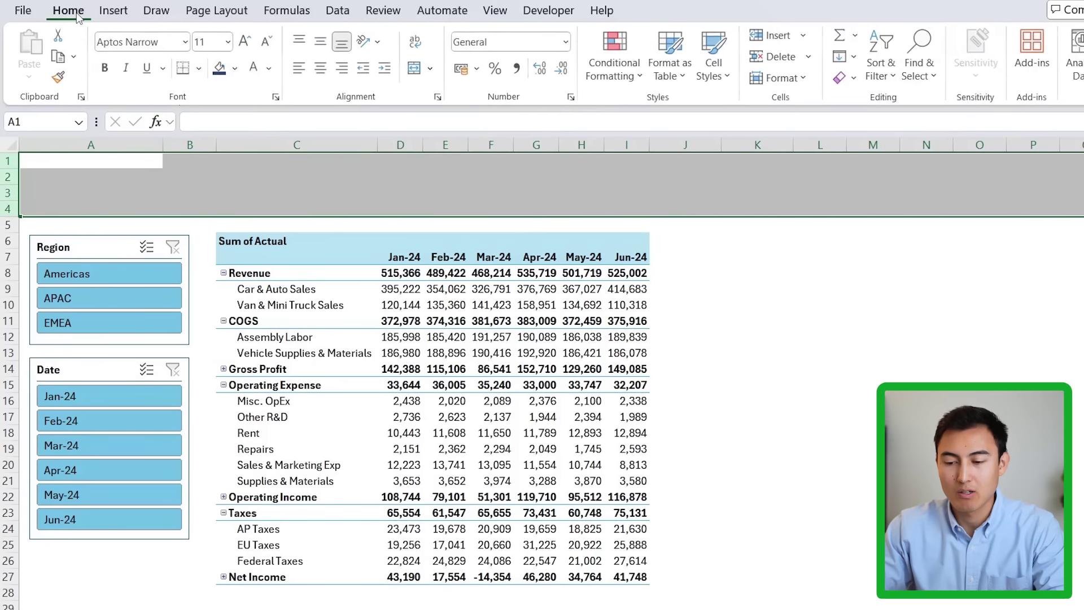
pyautogui.click(237, 69)
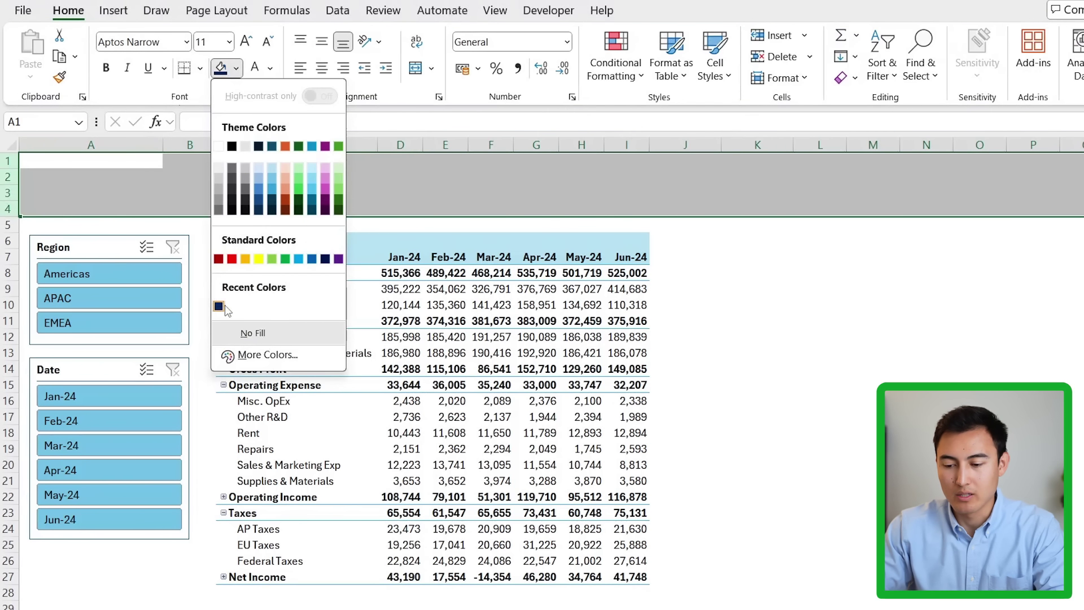
pyautogui.click(218, 306)
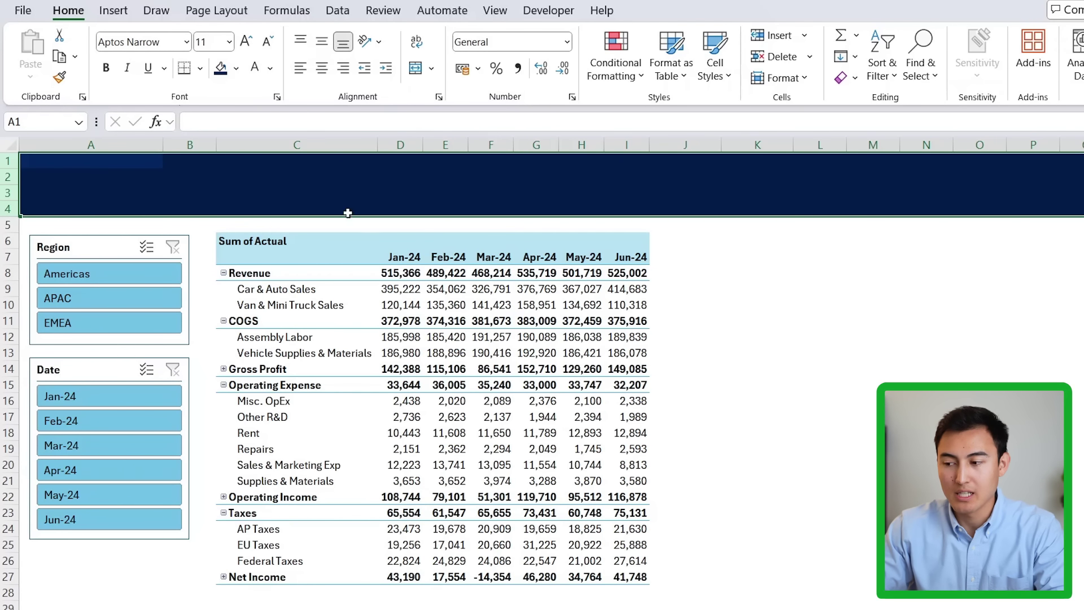
pyautogui.click(290, 199)
# - Add a text box on the banner reading 'Interactive Profit and Loss Statement'
pyautogui.click(113, 10)
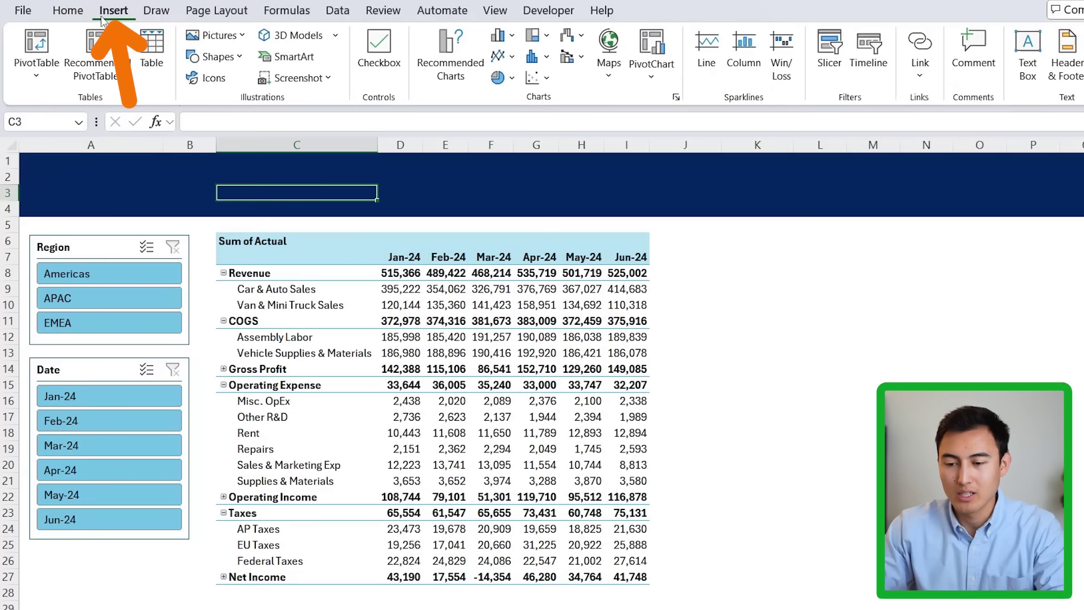
pyautogui.click(1028, 56)
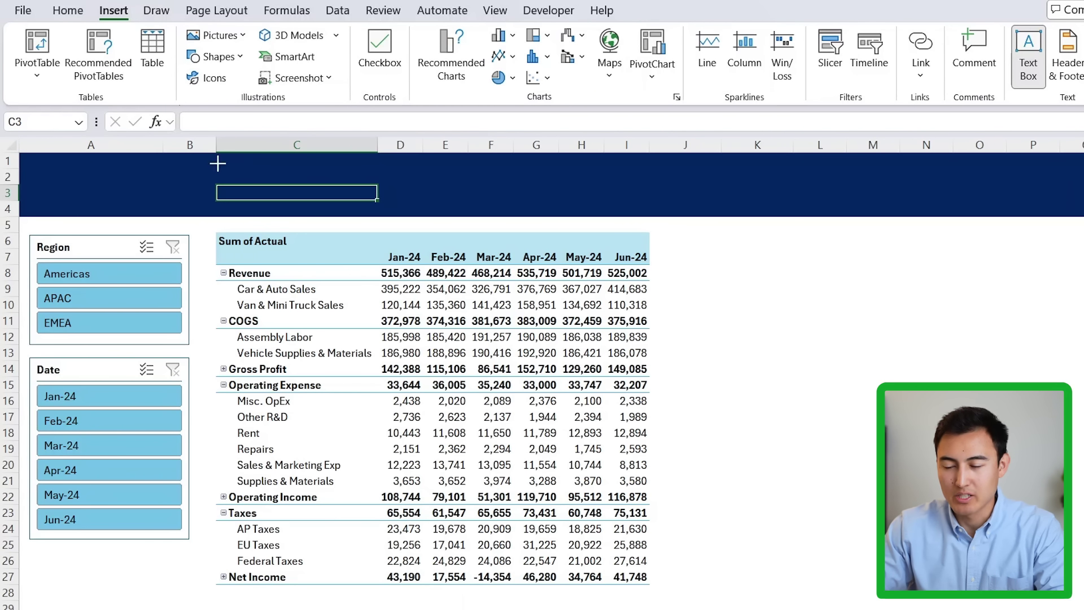
pyautogui.moveTo(650, 212); pyautogui.dragTo(650, 212)
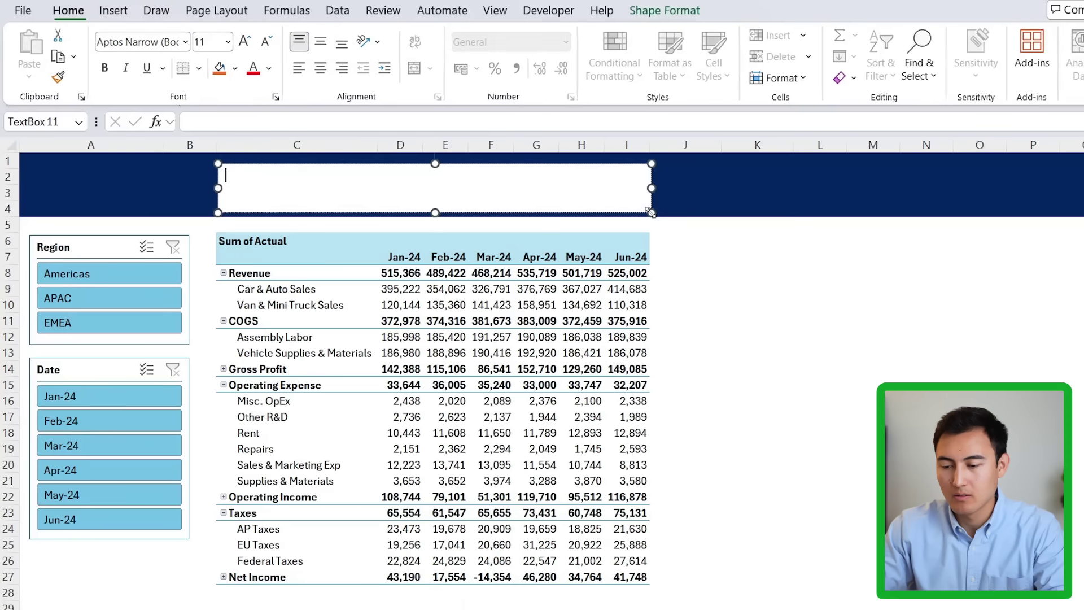
pyautogui.write('Interactive Profit and Loss')
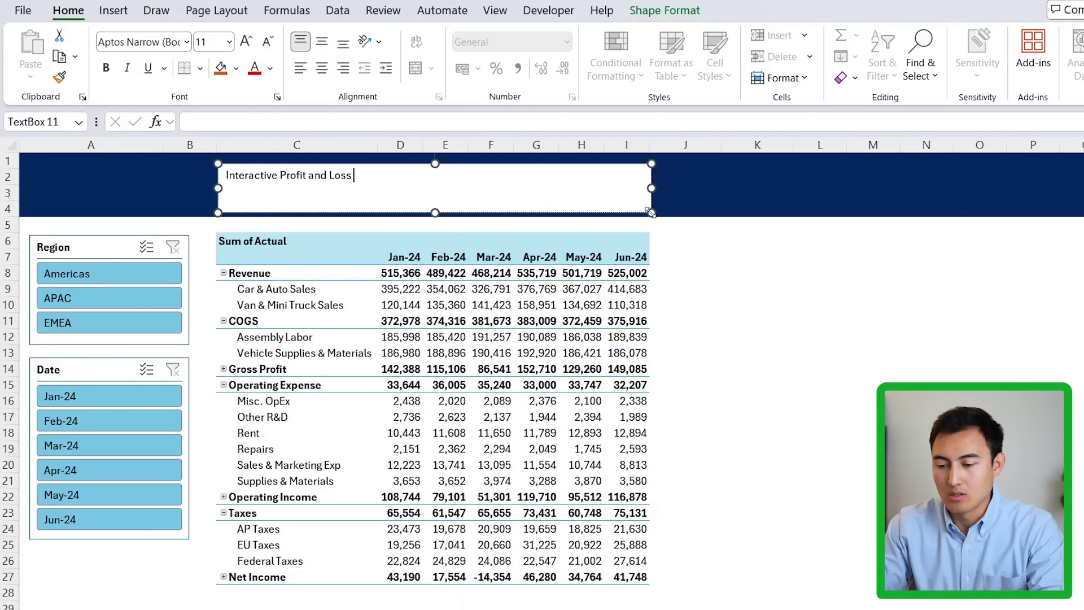
pyautogui.write(' Statement')
# - Centre the title horizontally and vertically, enlarge it to 24 pt, and make it bold
pyautogui.hotkey('ctrl', 'a')
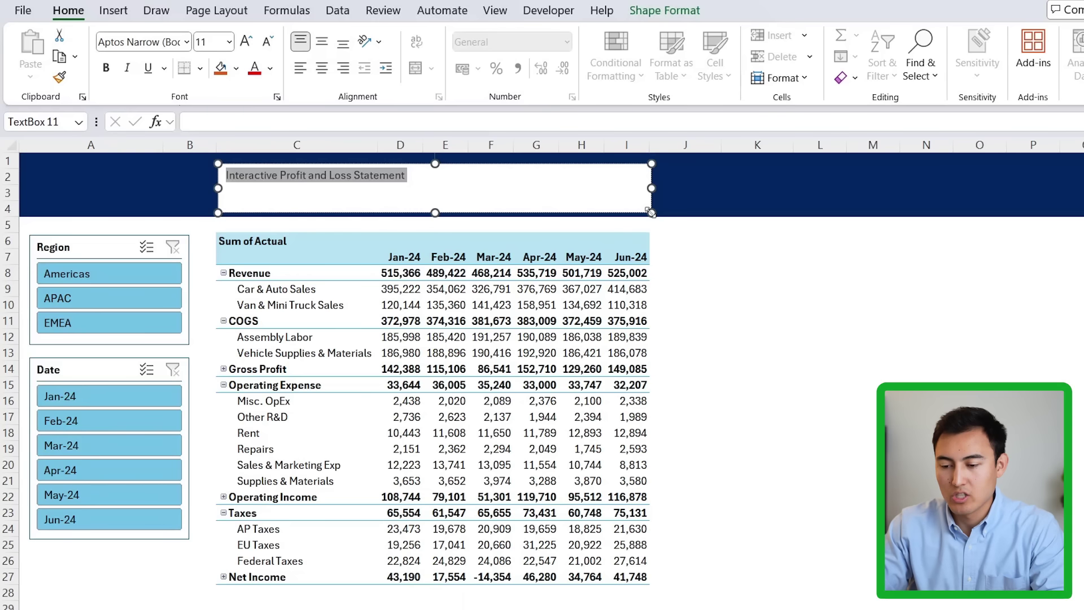
pyautogui.click(322, 42)
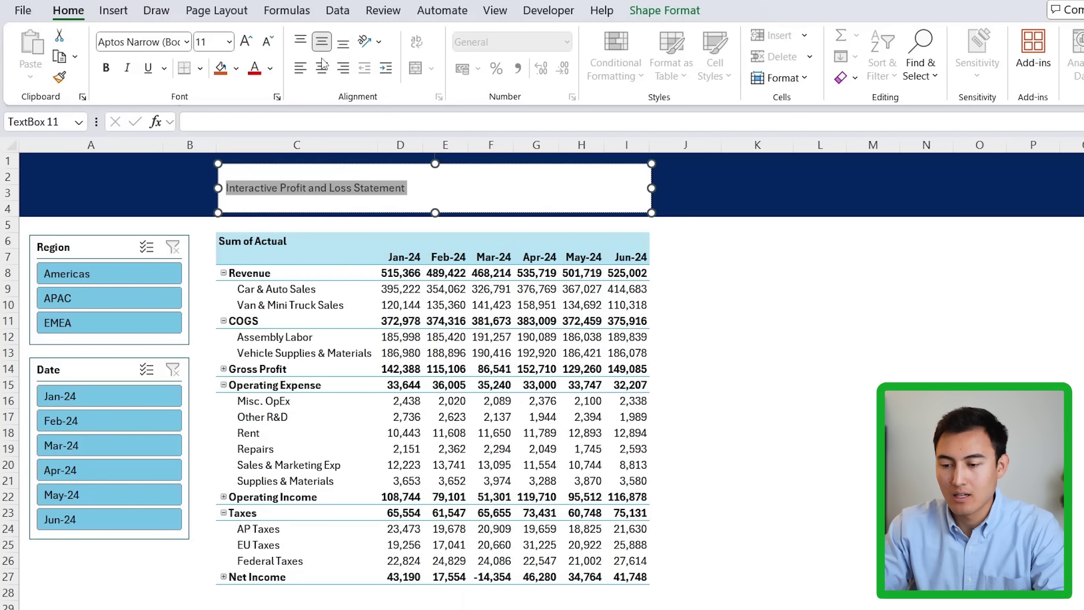
pyautogui.click(321, 68)
pyautogui.click(246, 43)
pyautogui.click(245, 43)
pyautogui.click(246, 43)
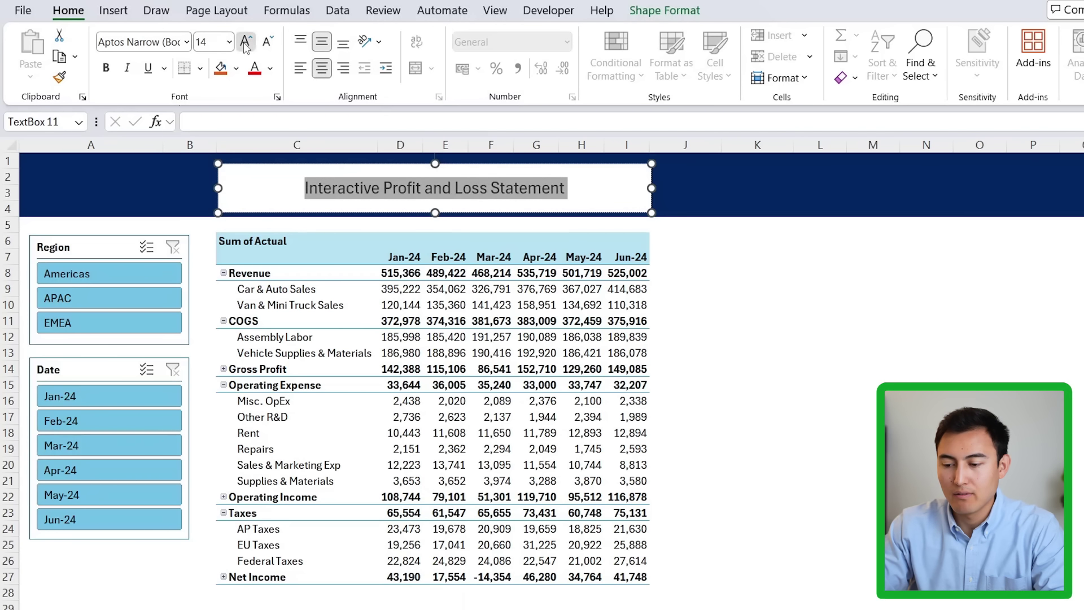
pyautogui.click(246, 43)
pyautogui.click(245, 43)
pyautogui.click(246, 43)
pyautogui.click(246, 43)
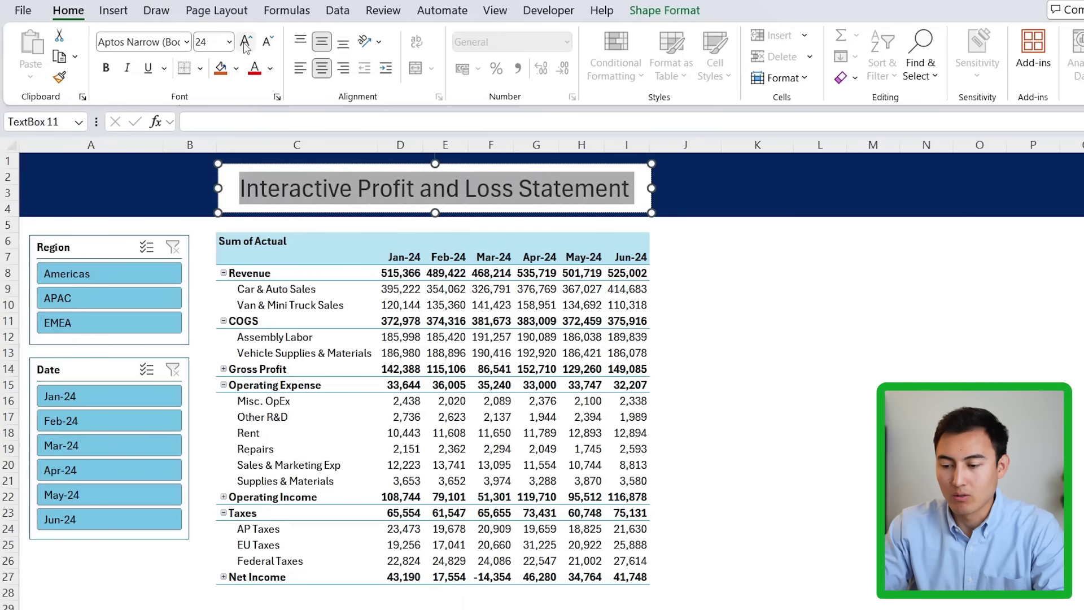
pyautogui.hotkey('ctrl', 'b')
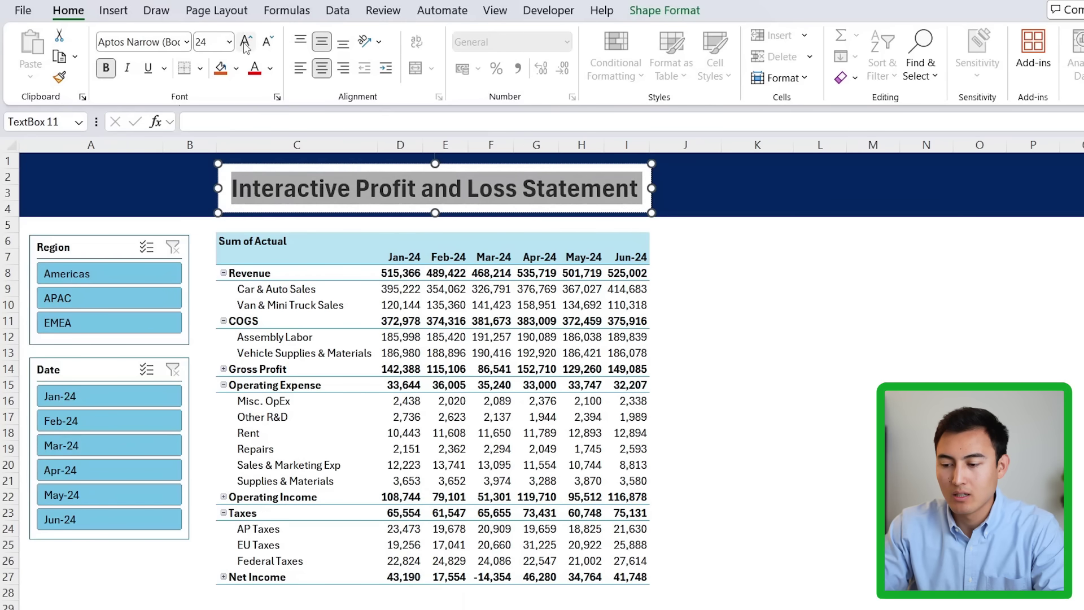
# - Give the title box no fill and no outline, with white text
pyautogui.click(226, 165)
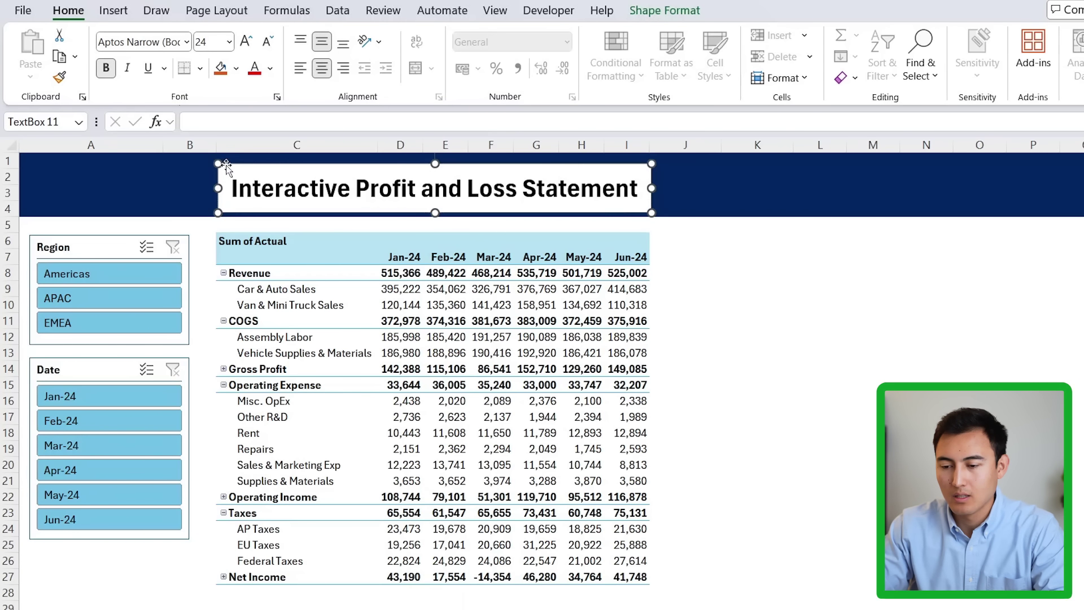
pyautogui.click(664, 10)
pyautogui.click(456, 35)
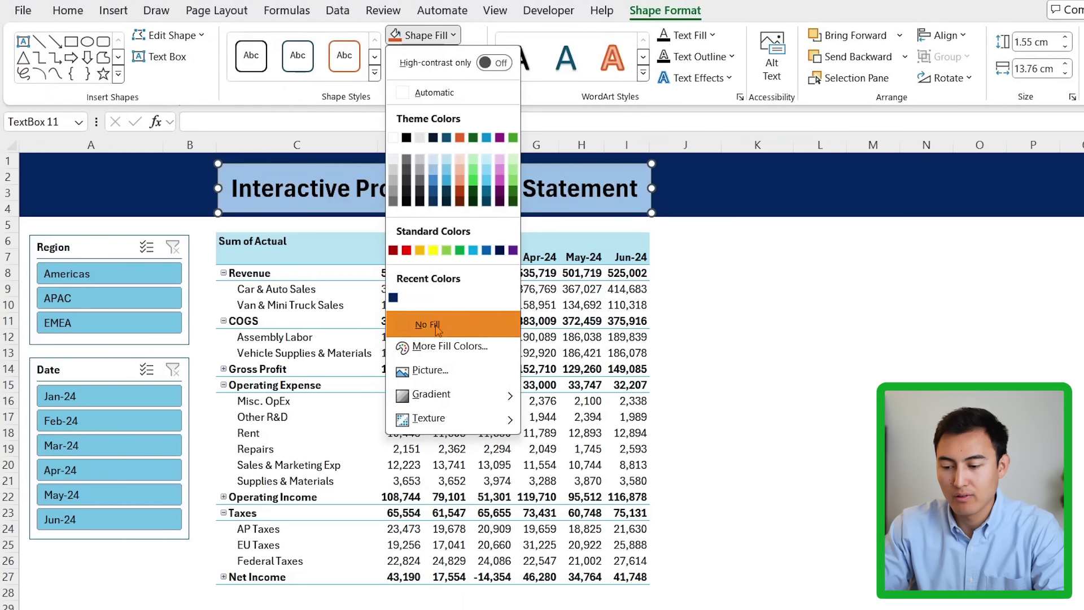
pyautogui.click(428, 324)
pyautogui.click(473, 57)
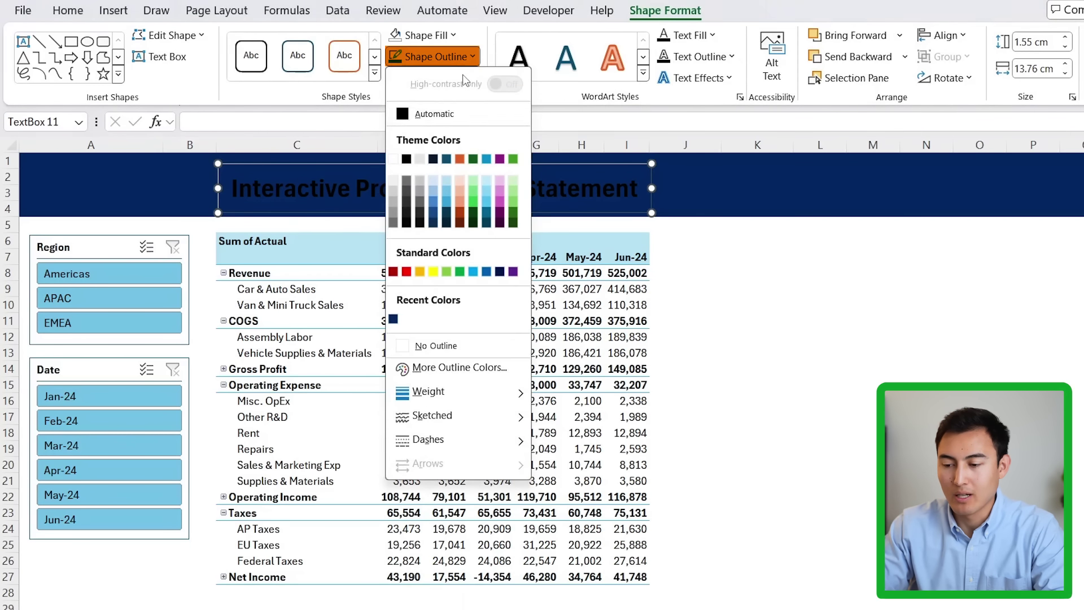
pyautogui.click(441, 347)
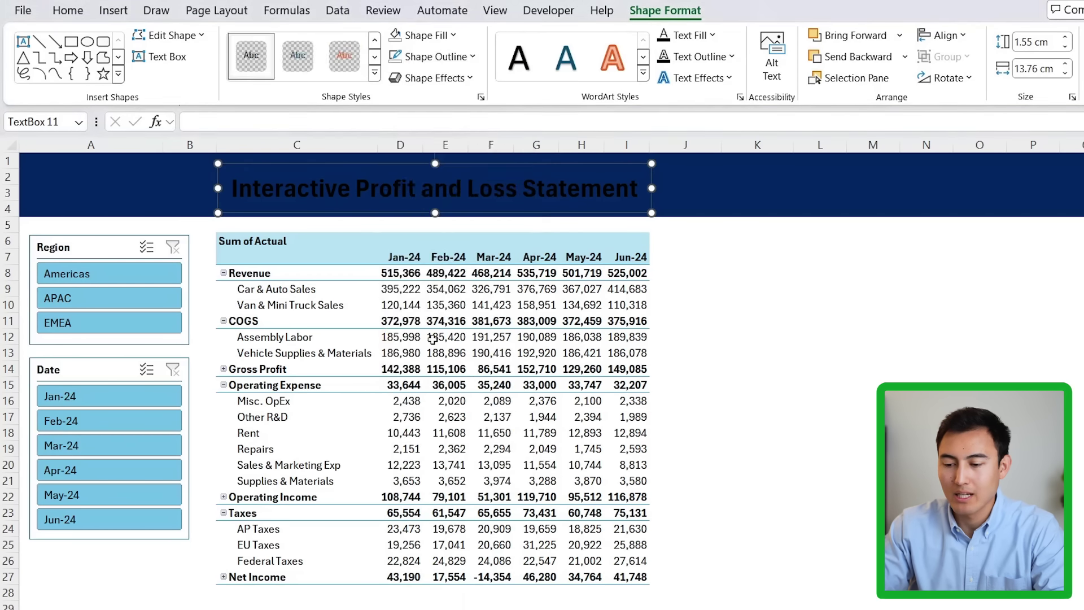
pyautogui.click(713, 38)
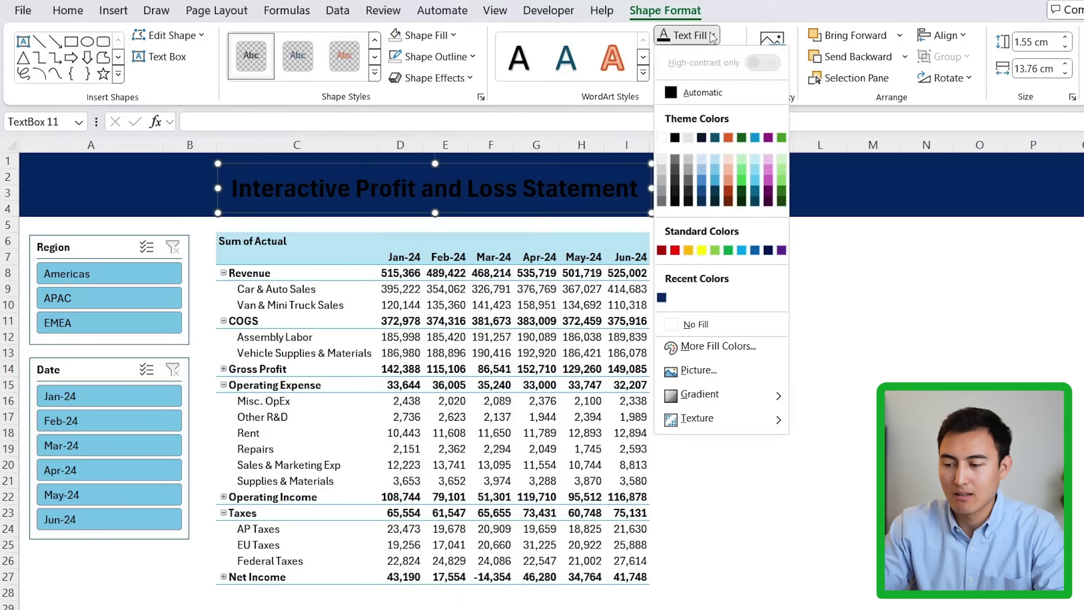
pyautogui.click(666, 128)
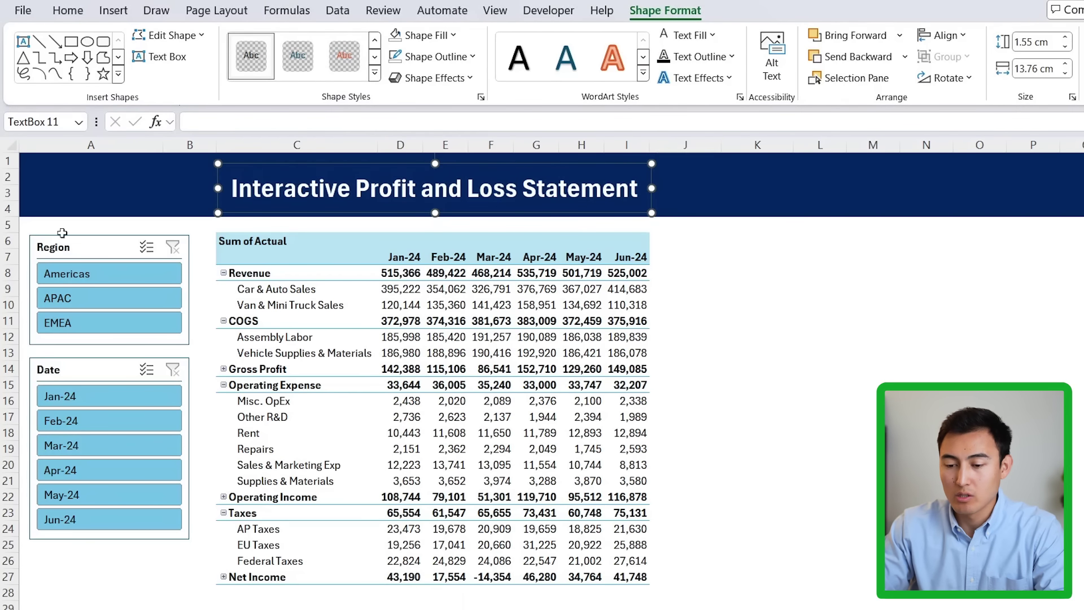
pyautogui.click(66, 181)
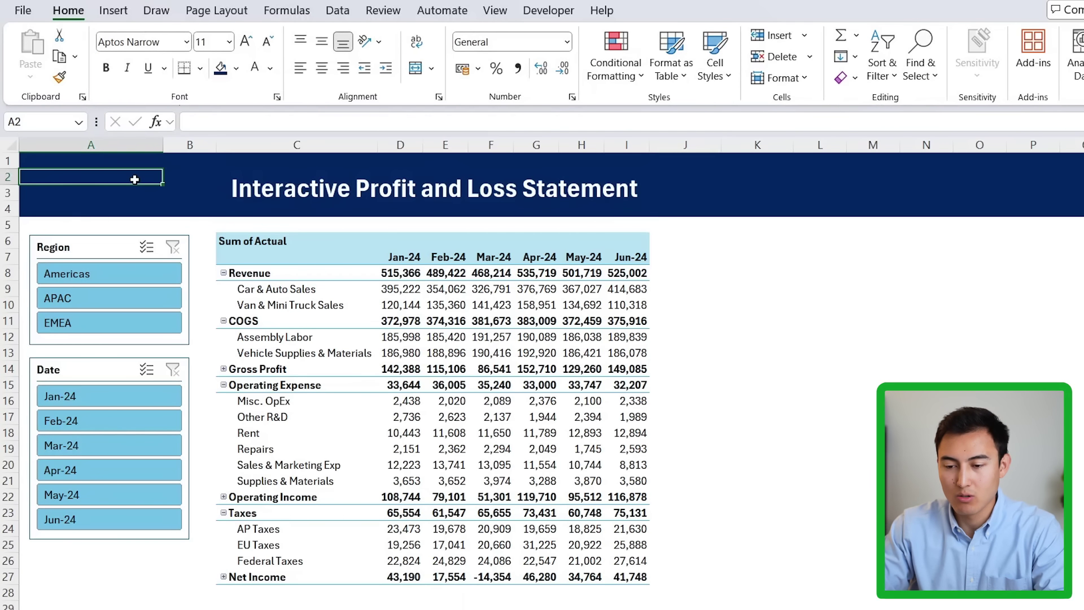
# - Start inserting the Career Principles logo picture from the Insert ribbon
pyautogui.click(113, 11)
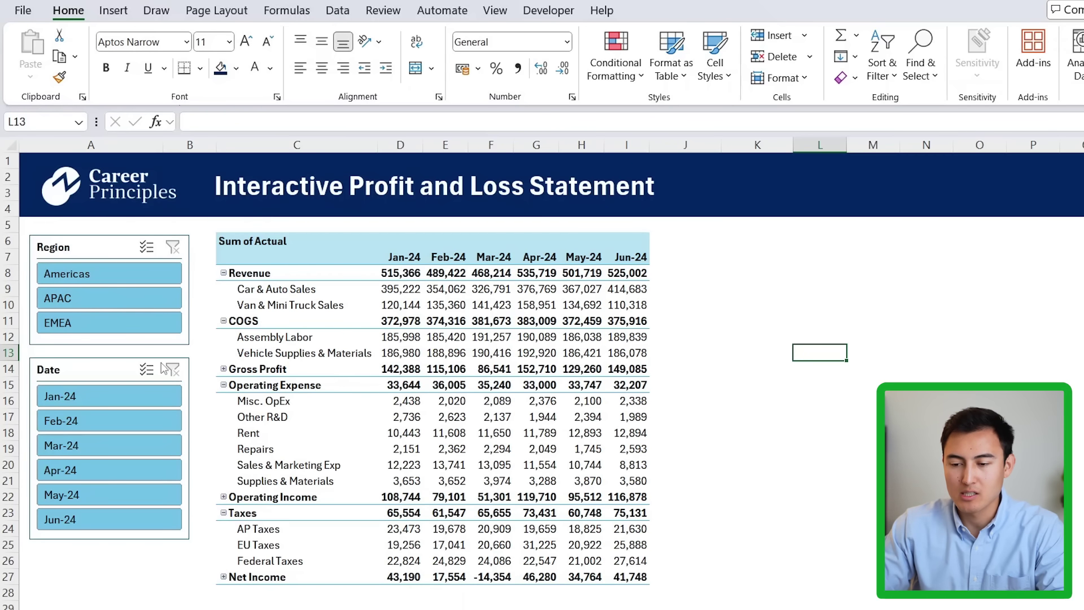
# - Draw a rounded rectangle over both slicers, rows 5–26, with less rounded corners
pyautogui.click(114, 11)
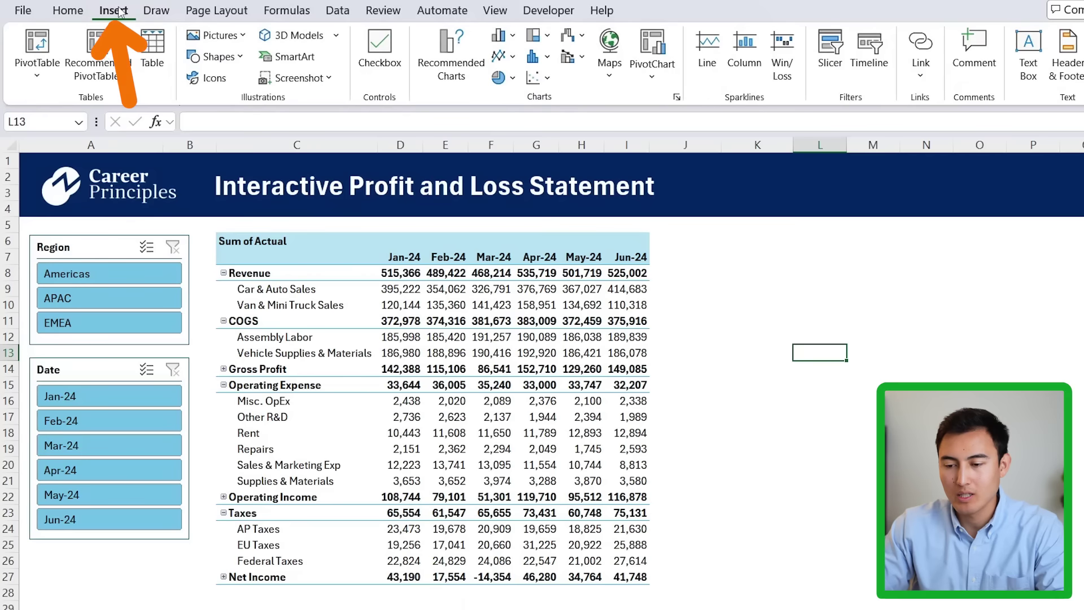
pyautogui.click(217, 57)
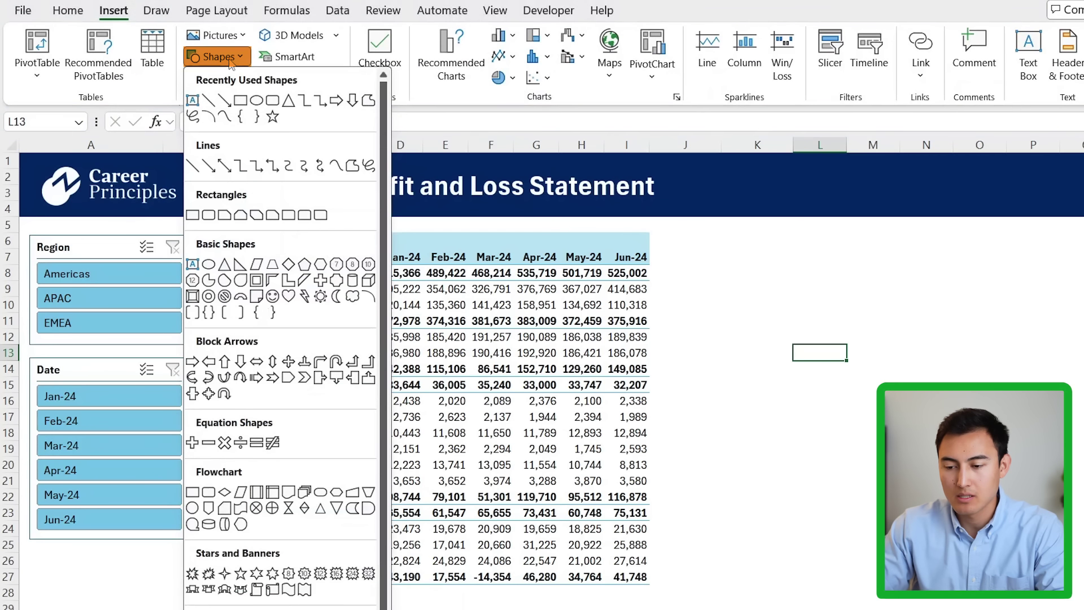
pyautogui.click(272, 102)
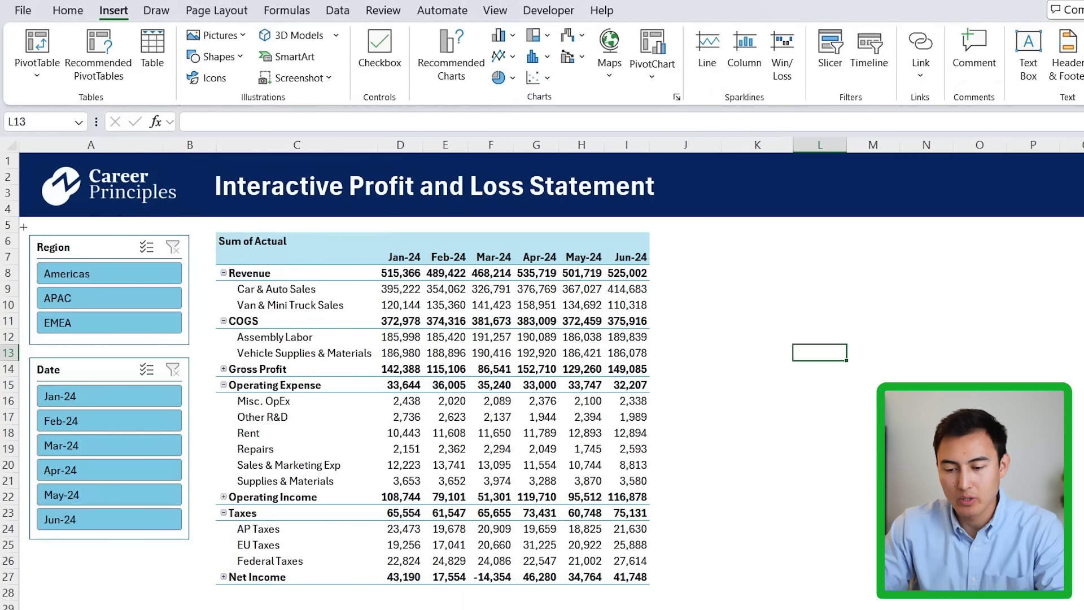
pyautogui.moveTo(24, 227); pyautogui.dragTo(197, 559)
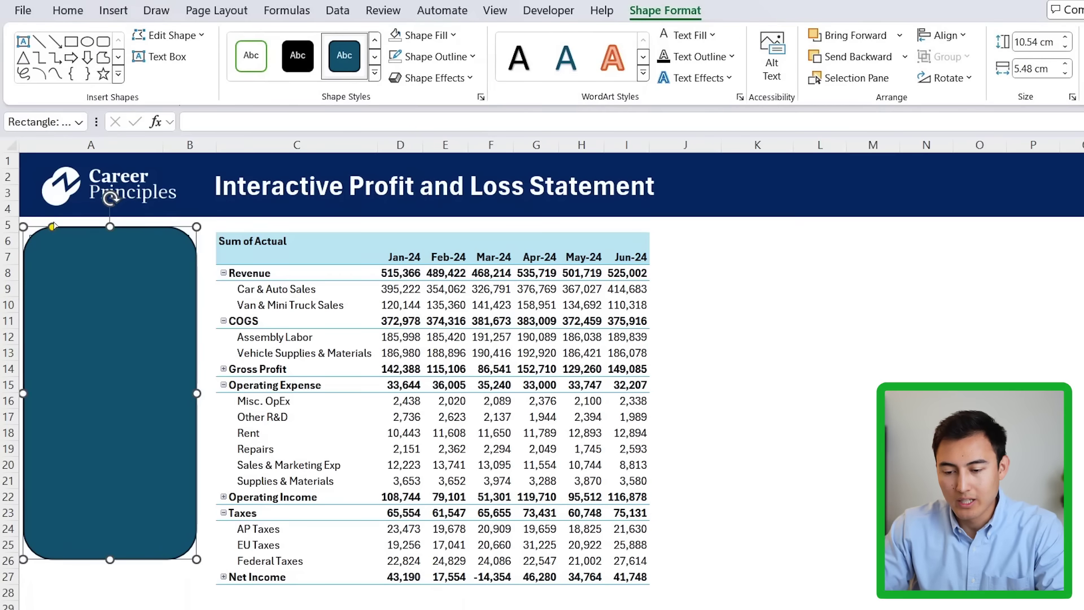
pyautogui.moveTo(52, 227); pyautogui.dragTo(34, 228)
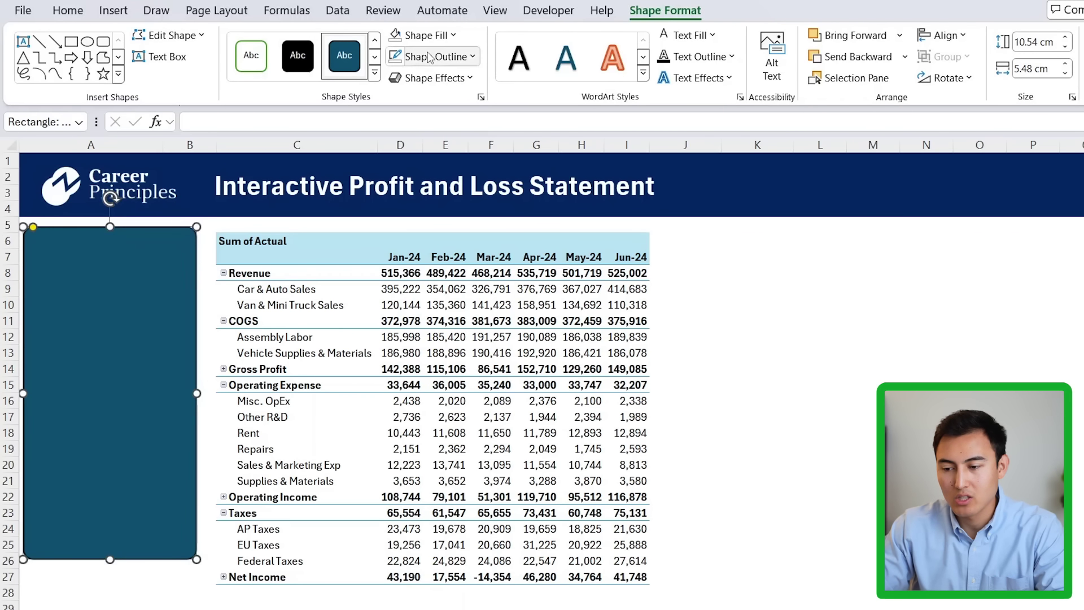
# - Fill the rectangle light grey, add an outer drop shadow, and send it behind the slicers
pyautogui.click(454, 36)
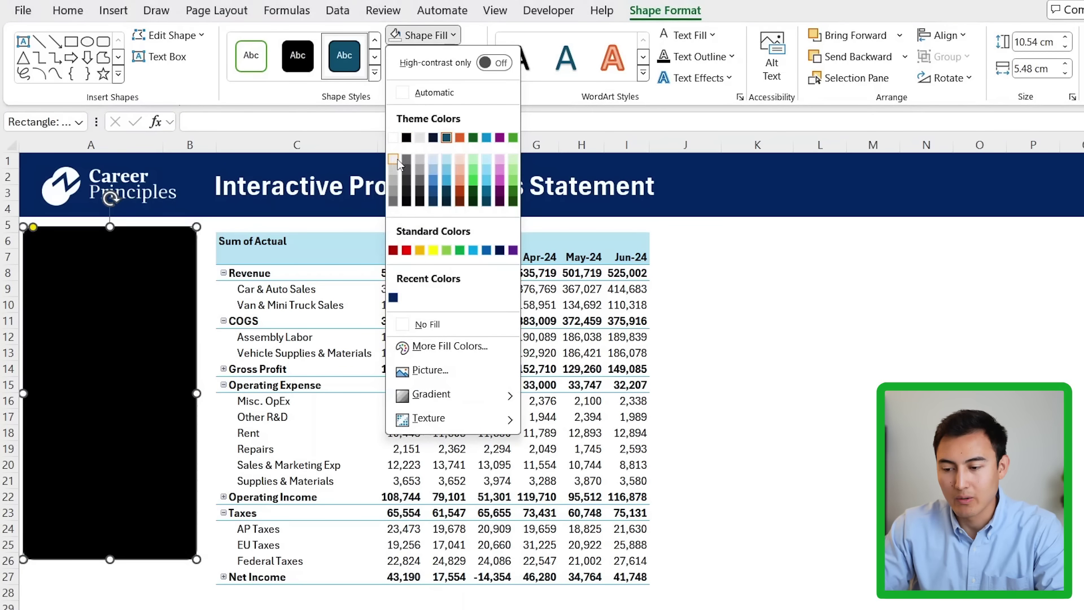
pyautogui.click(394, 158)
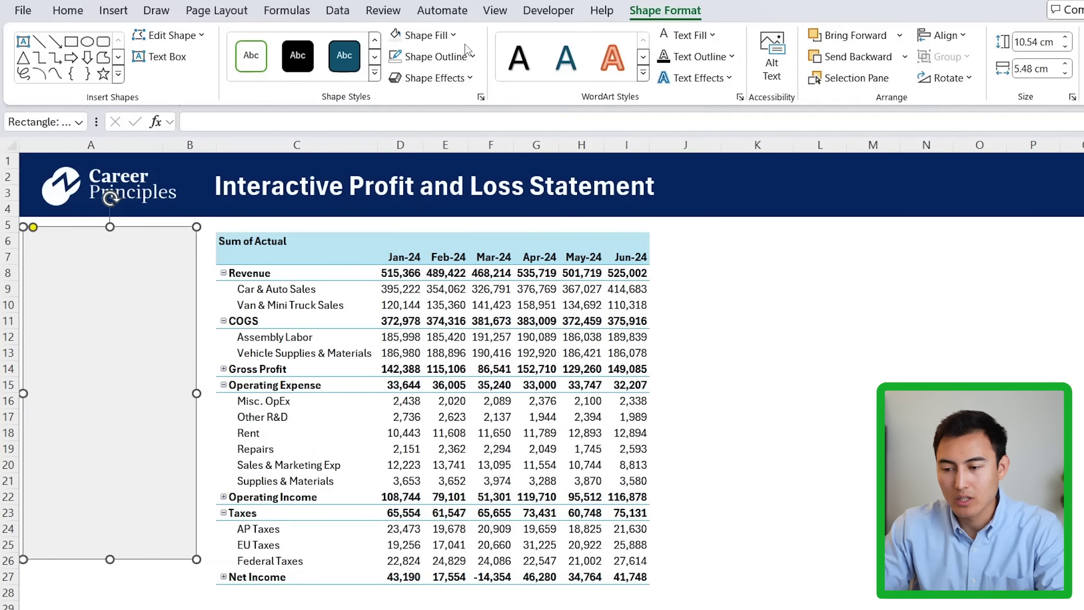
pyautogui.click(451, 79)
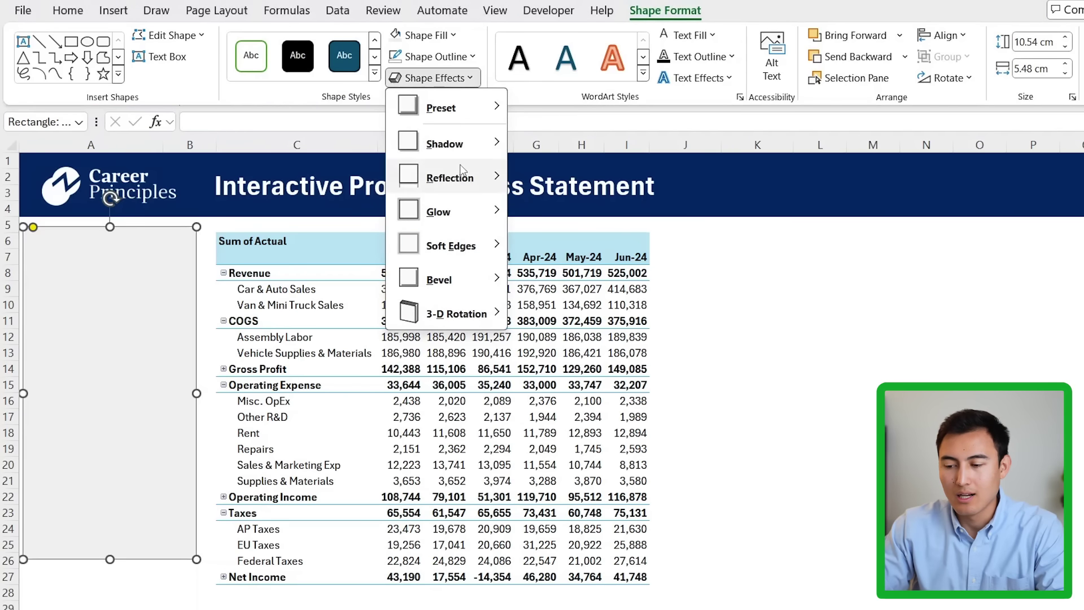
pyautogui.moveTo(449, 144)
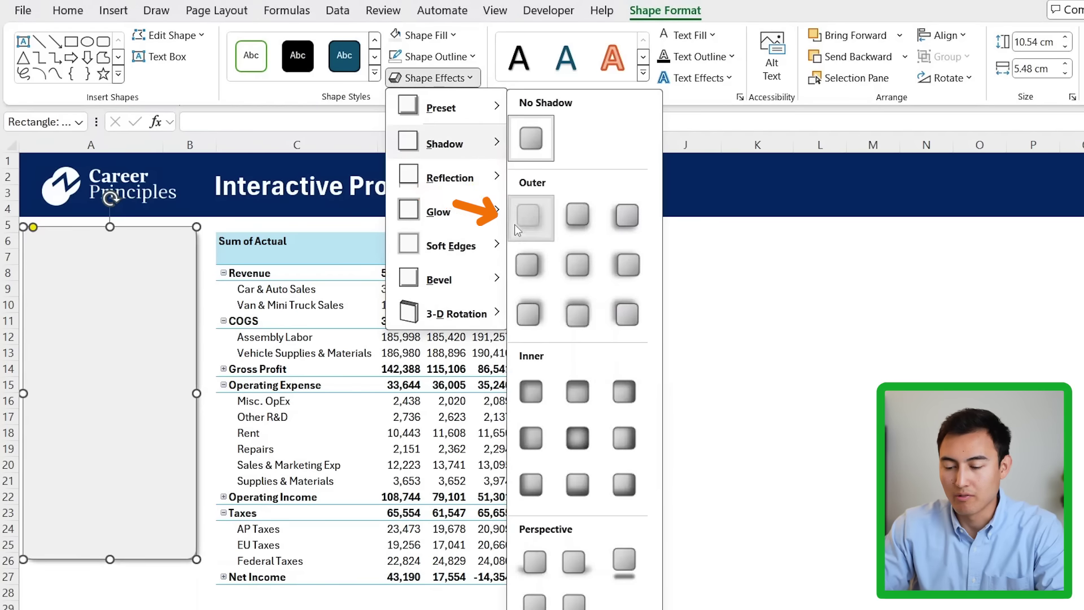
pyautogui.click(517, 228)
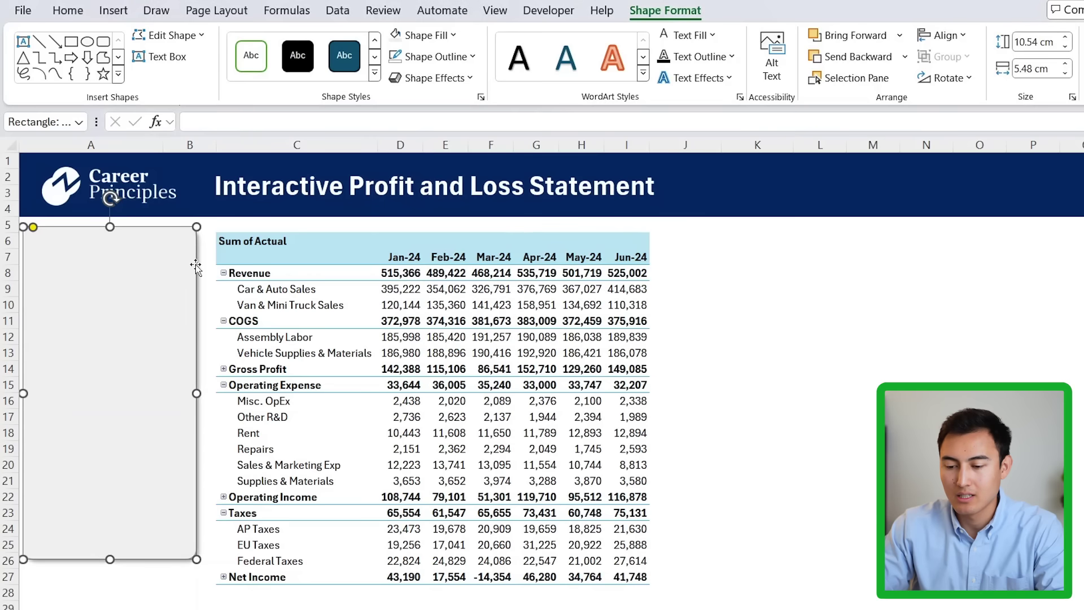
pyautogui.rightClick(113, 361)
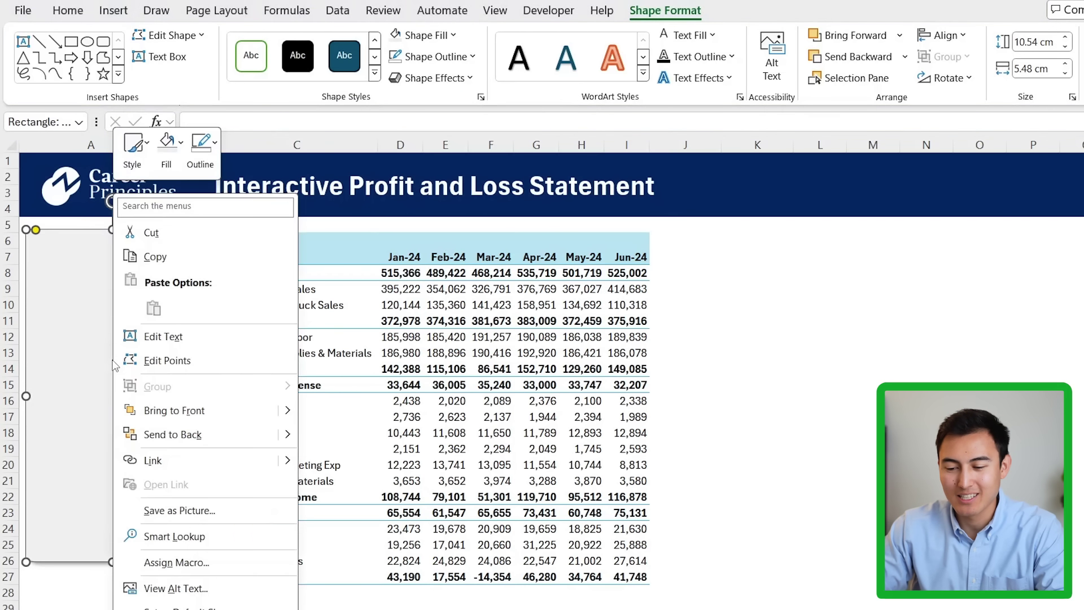
pyautogui.click(161, 435)
pyautogui.click(113, 254)
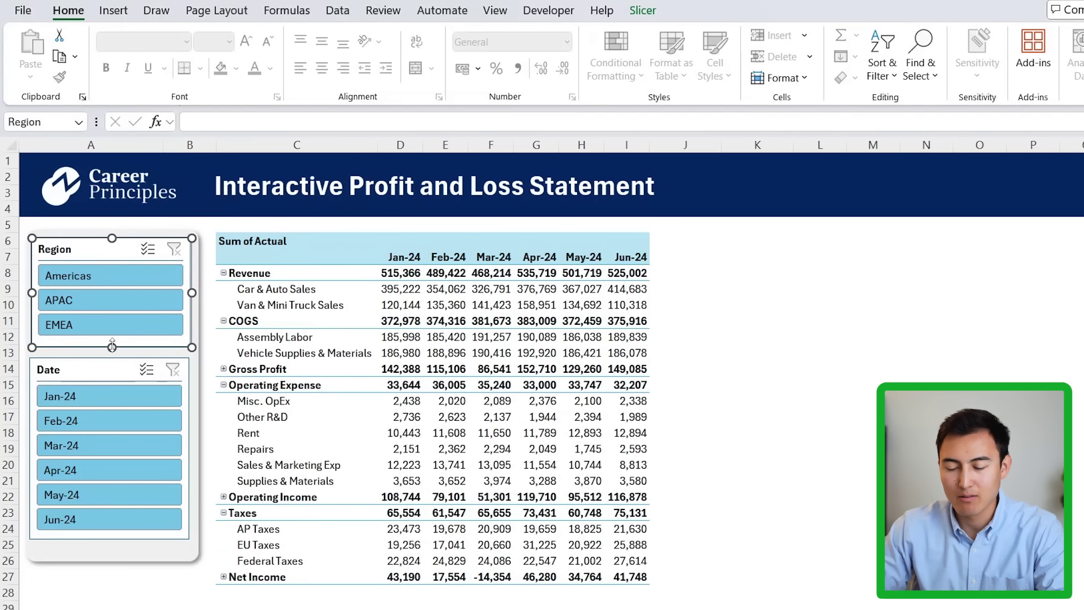
# - Nudge the Region and Date slicers down inside the grey panel and reselect both
pyautogui.keyDown('shift'); pyautogui.click(108, 379); pyautogui.keyUp('shift')
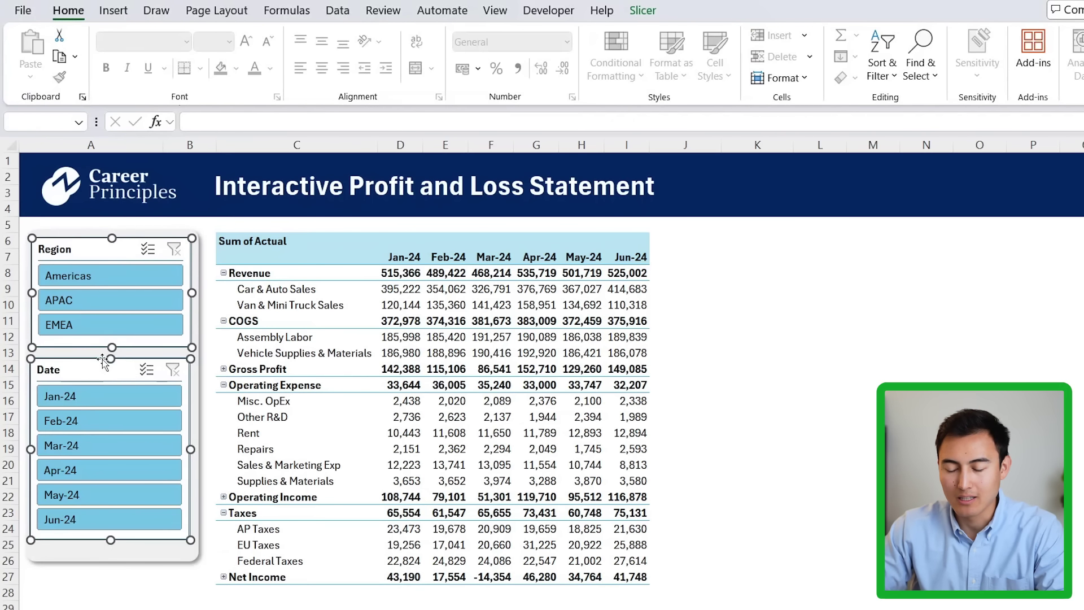
pyautogui.press('Down')
pyautogui.click(103, 359)
pyautogui.press('Escape')
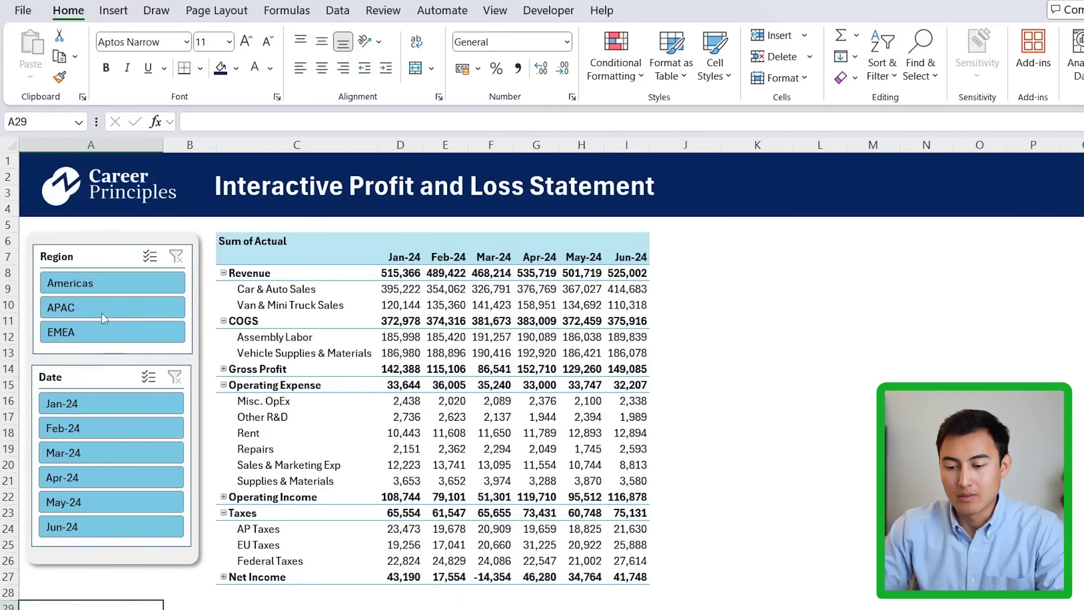
pyautogui.click(111, 258)
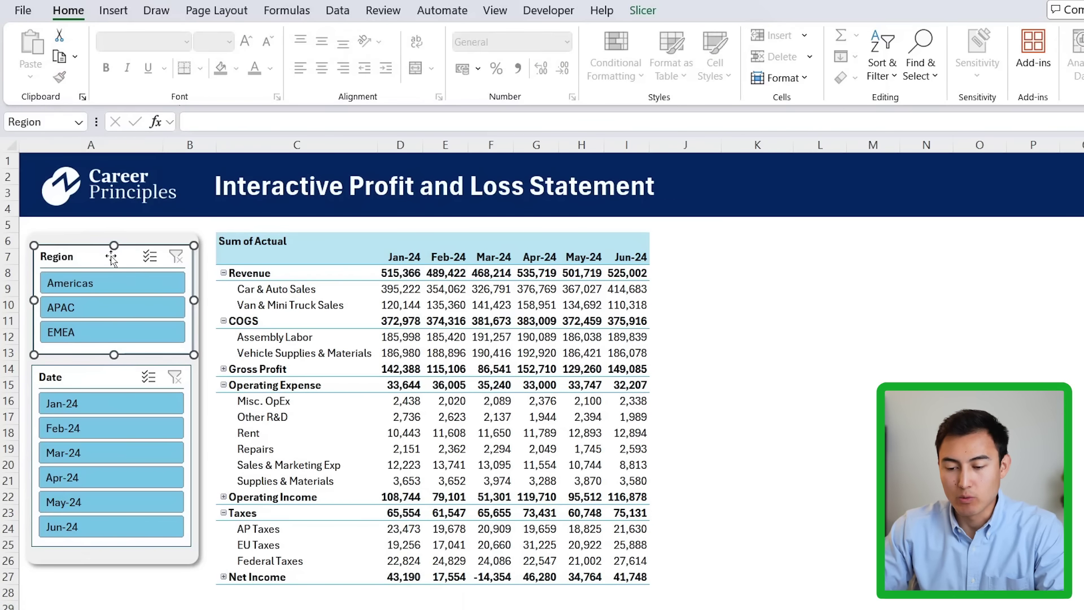
pyautogui.keyDown('ctrl'); pyautogui.click(93, 386); pyautogui.keyUp('ctrl')
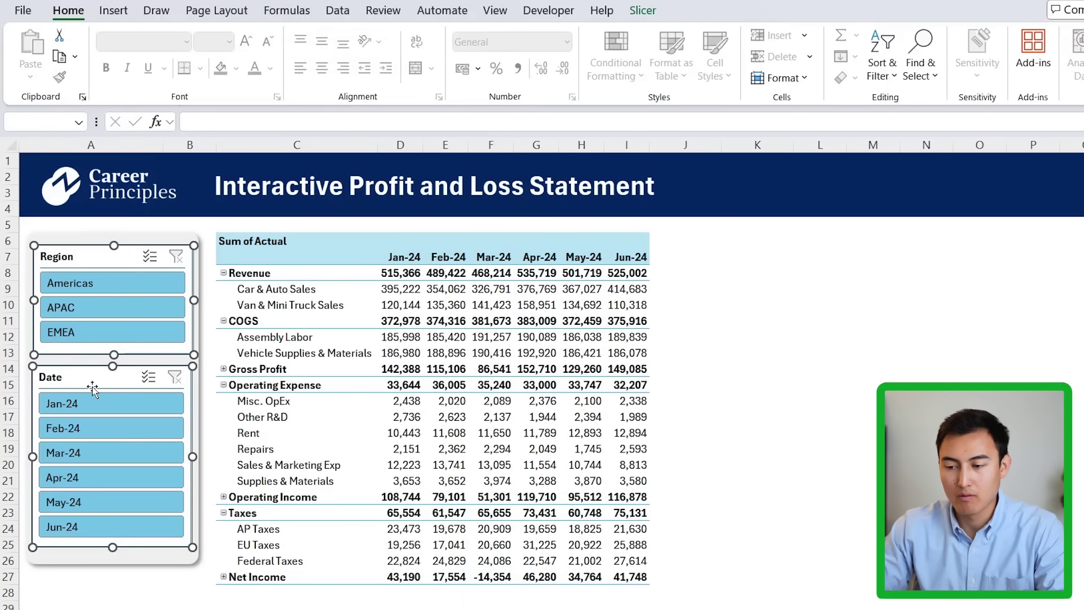
pyautogui.click(639, 10)
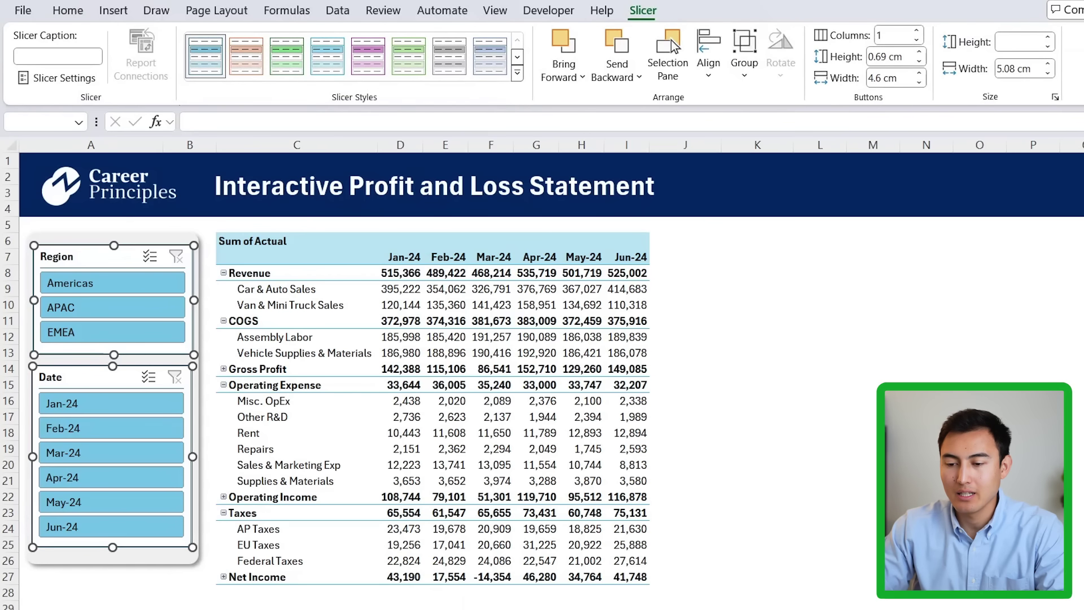
# - Duplicate the first slicer style and fill its Selected Item with Data element #073673
pyautogui.rightClick(203, 55)
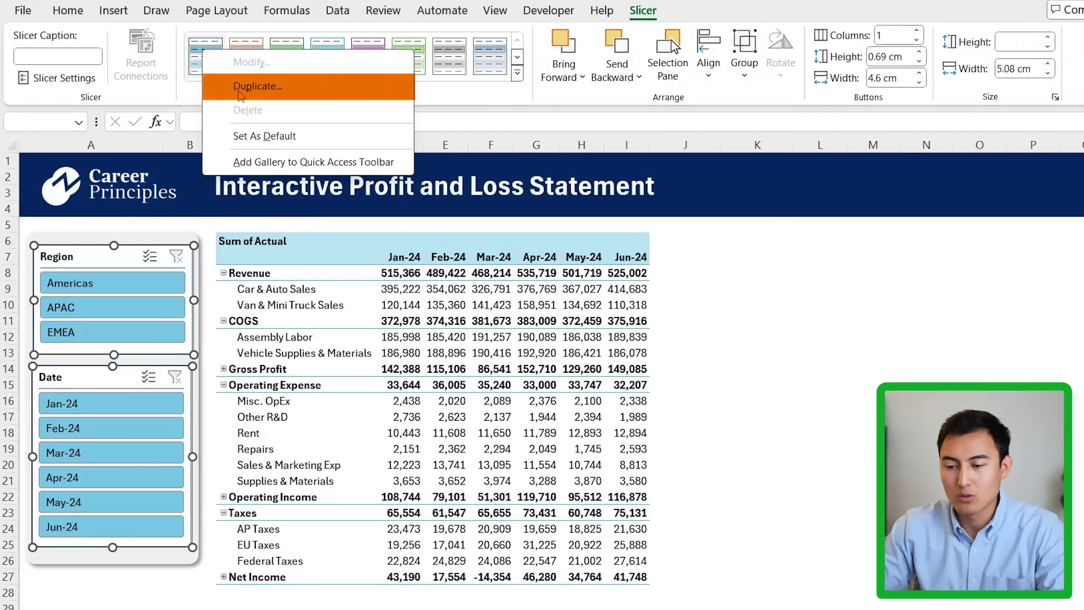
pyautogui.click(258, 85)
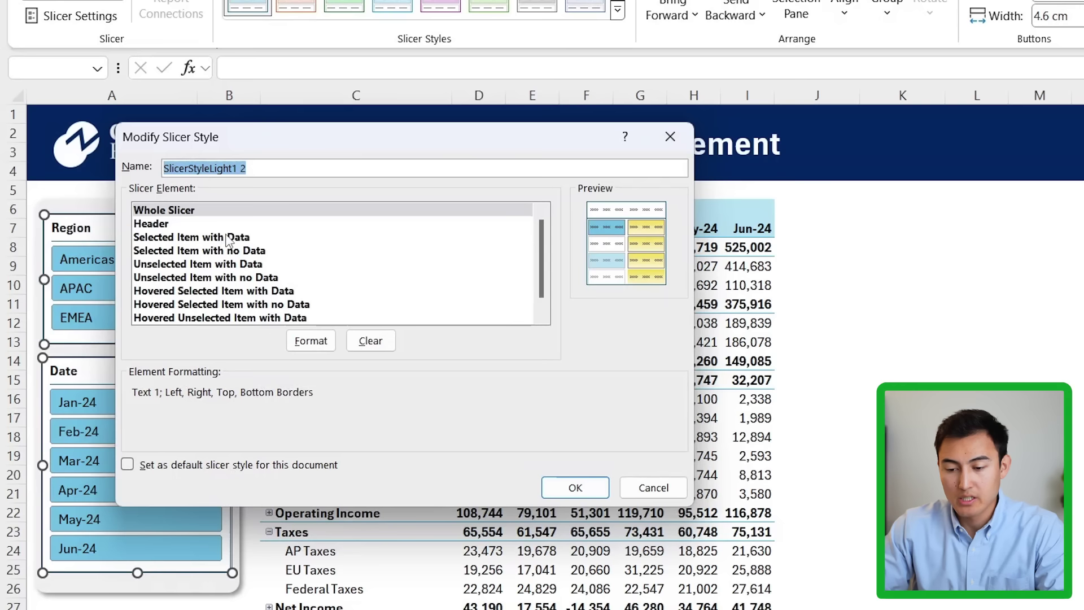
pyautogui.click(228, 238)
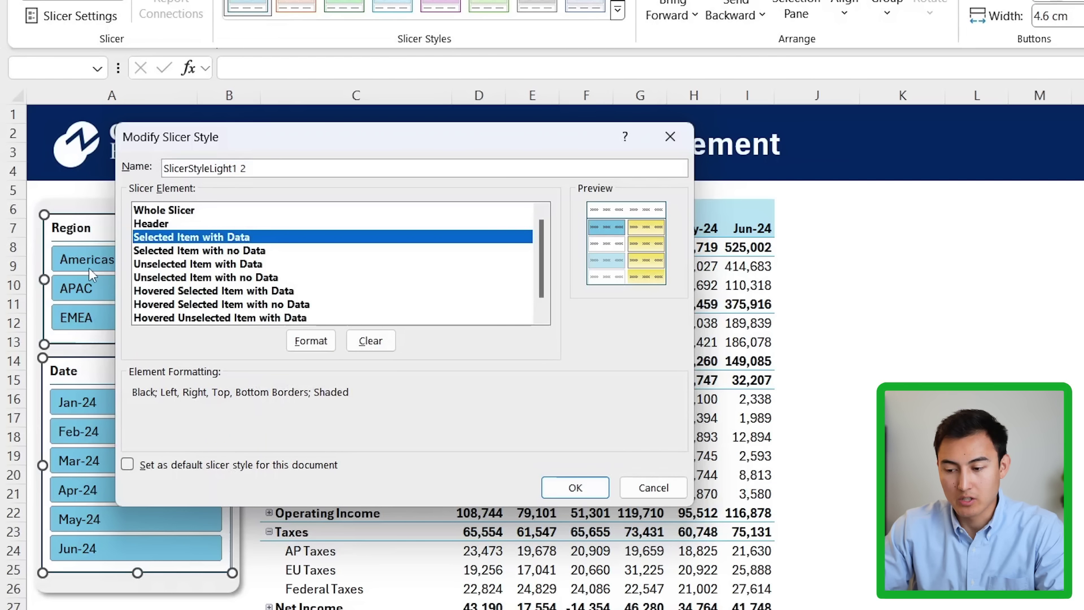
pyautogui.click(312, 340)
pyautogui.click(308, 86)
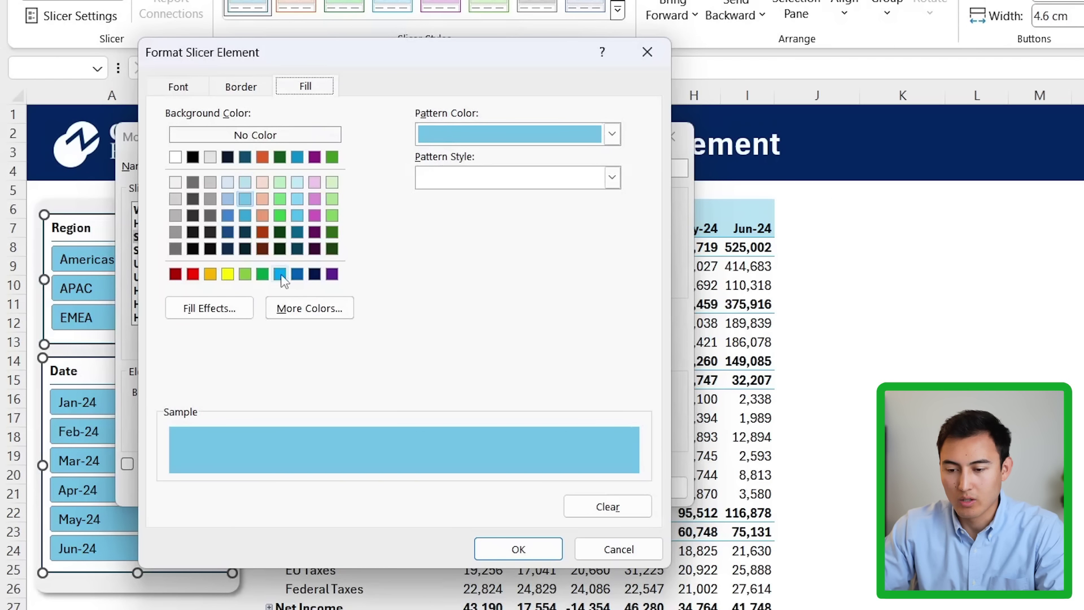
pyautogui.click(303, 320)
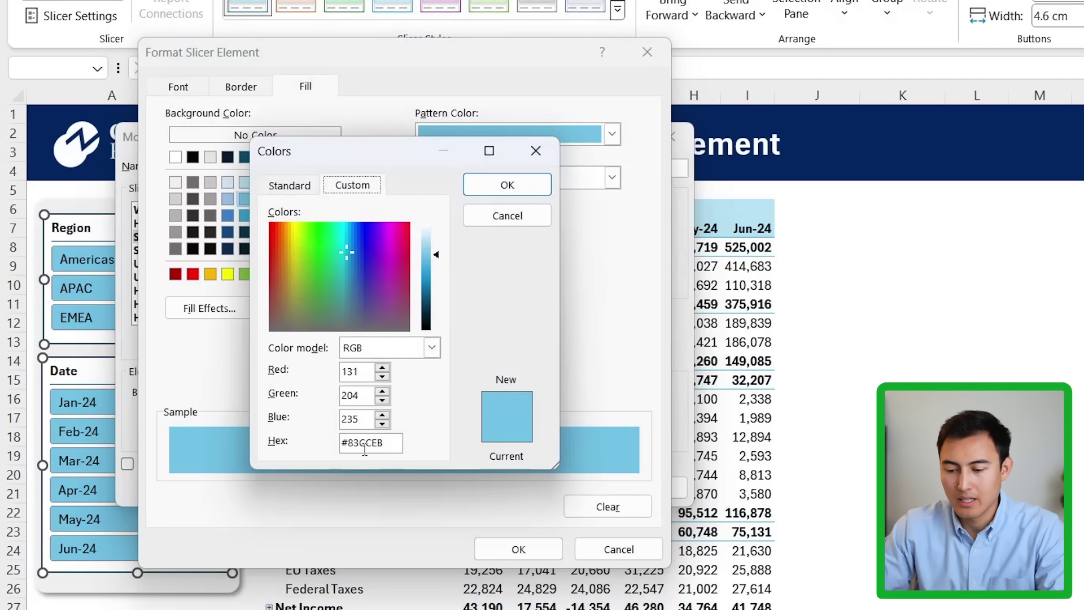
pyautogui.click(360, 445)
pyautogui.doubleClick(362, 445)
pyautogui.write('#073673')
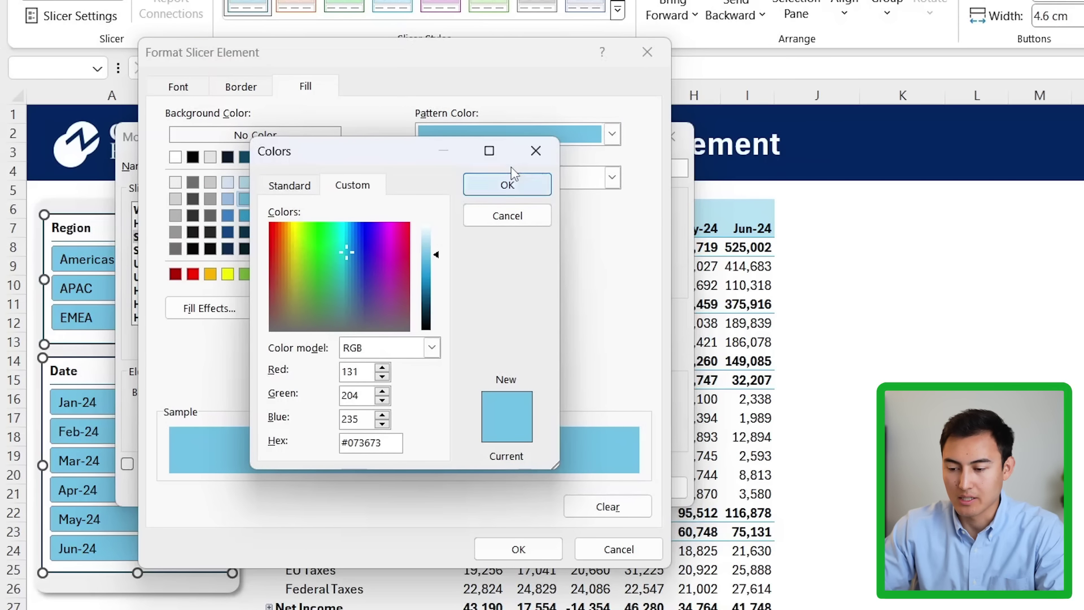
pyautogui.click(507, 185)
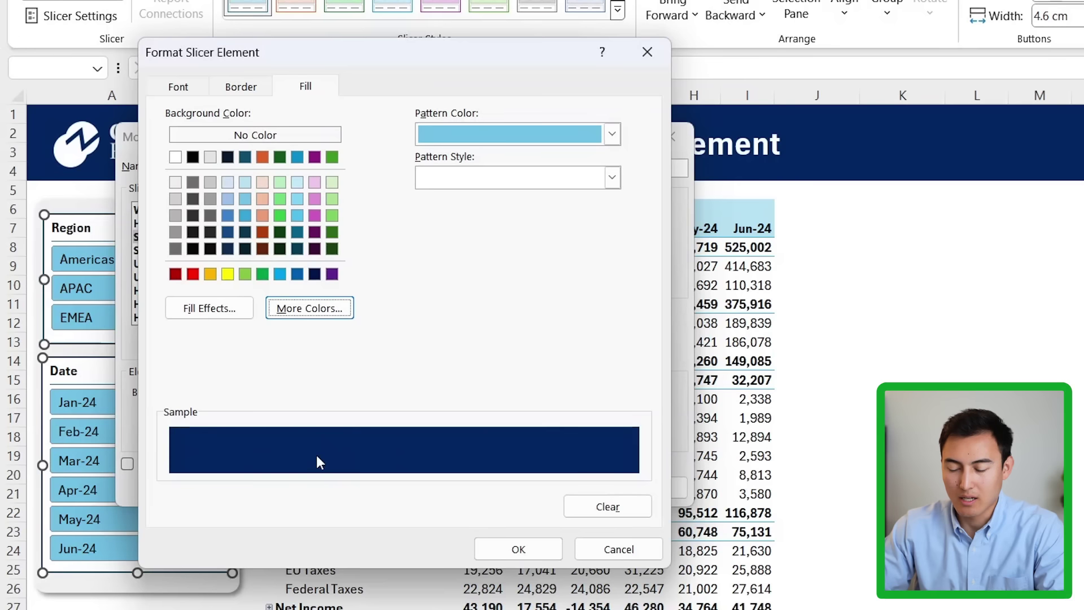
# - Make the selected items' font white and save the SlicerStyleLight1 2 style
pyautogui.click(177, 86)
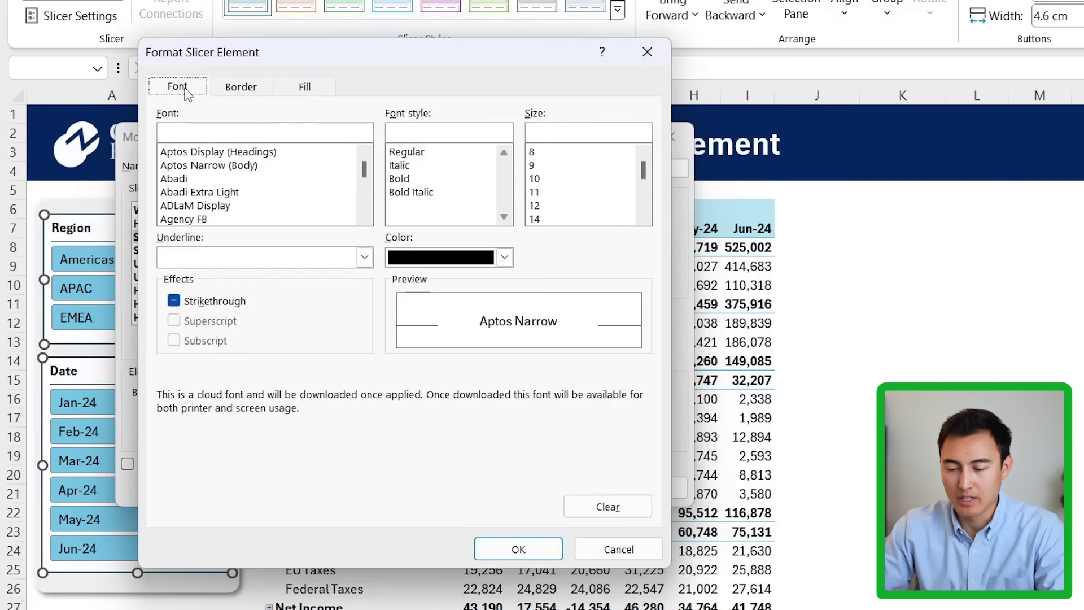
pyautogui.click(504, 258)
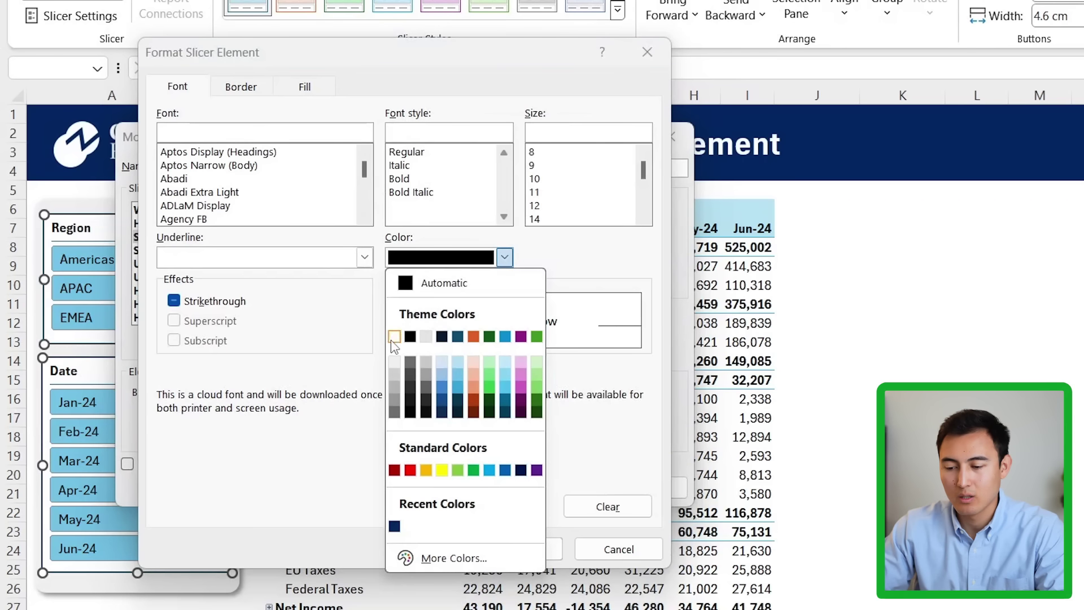
pyautogui.click(395, 337)
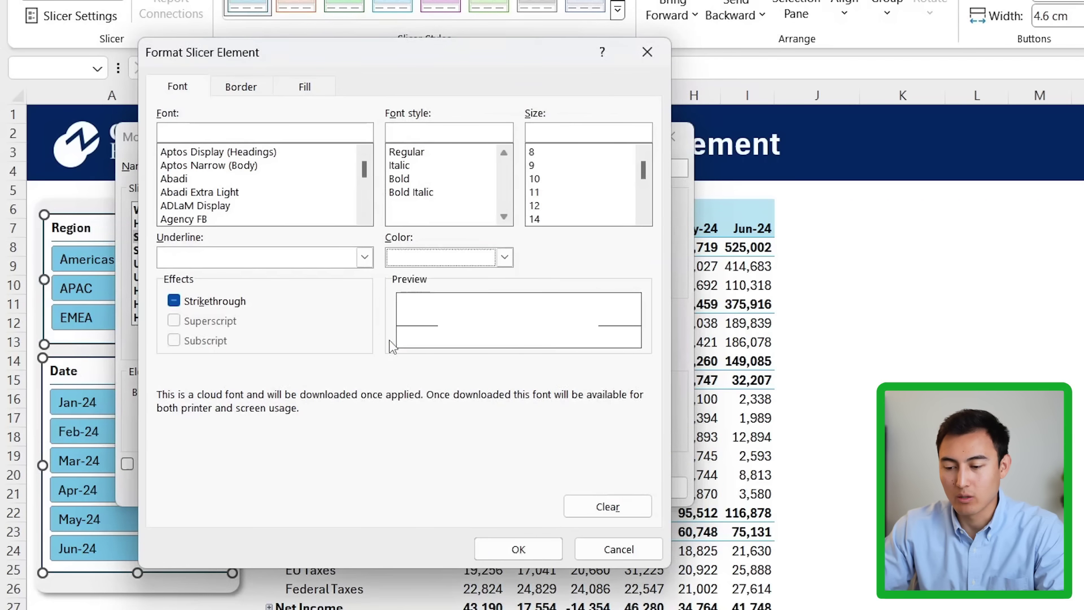
pyautogui.click(497, 545)
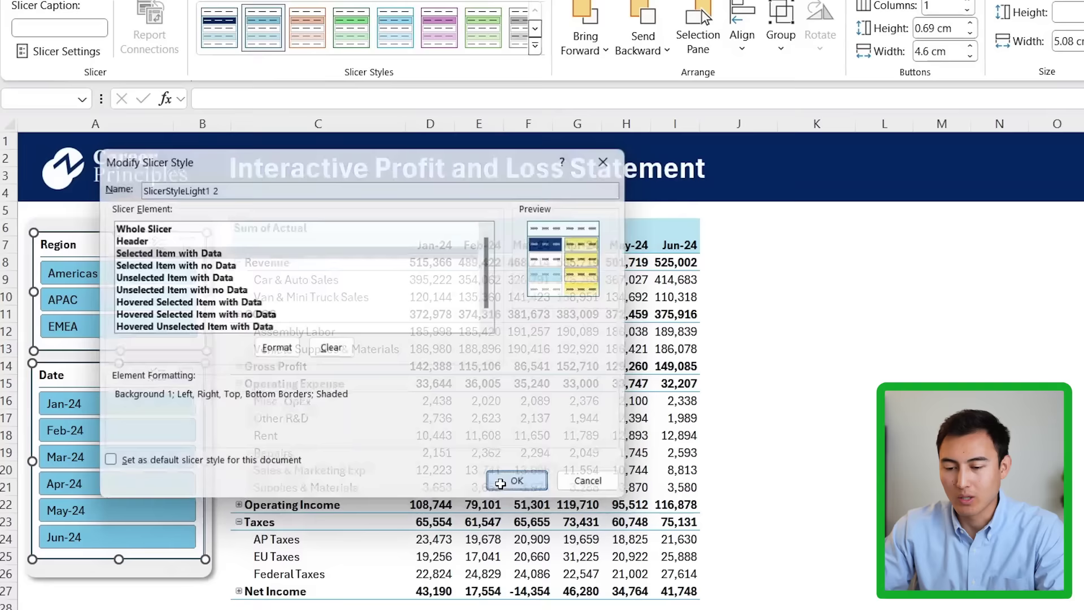
pyautogui.click(559, 492)
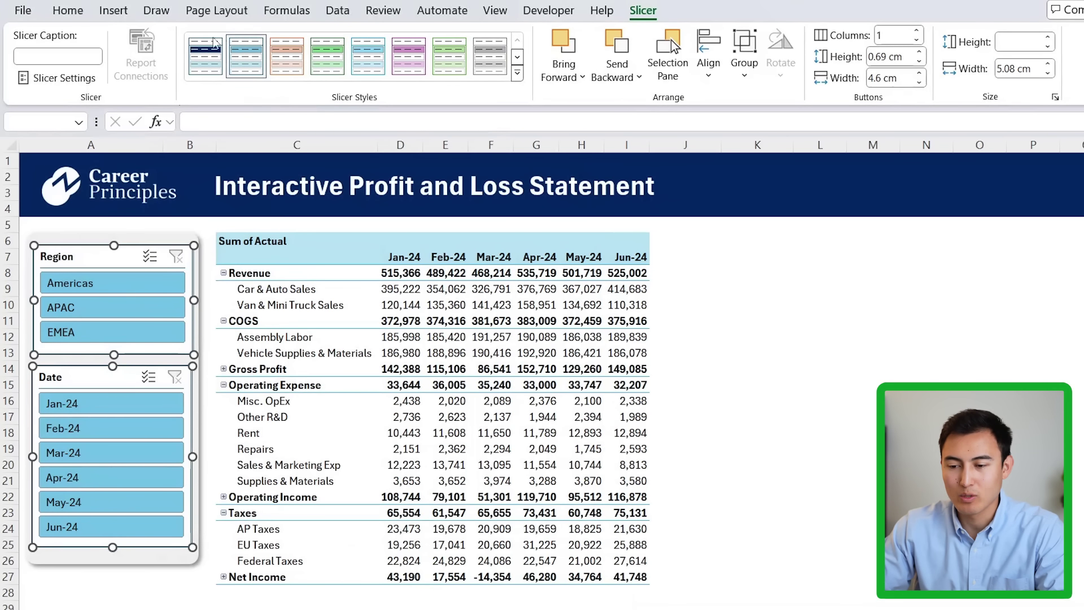
# - Apply SlicerStyleLight1 2 to both slicers and set its Whole Slicer border to None
pyautogui.click(206, 56)
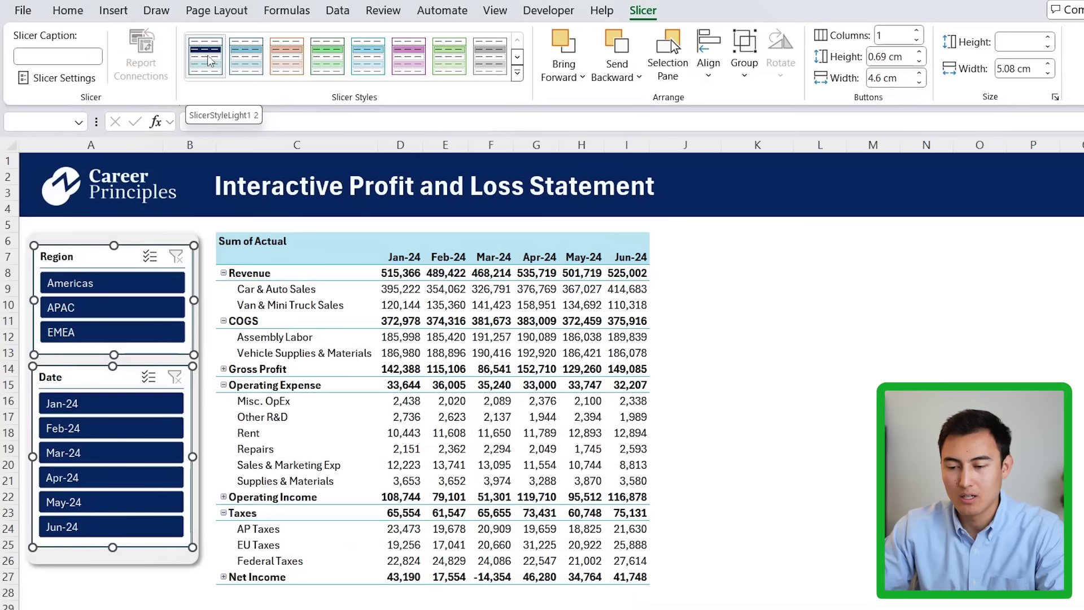
pyautogui.rightClick(209, 60)
pyautogui.click(255, 73)
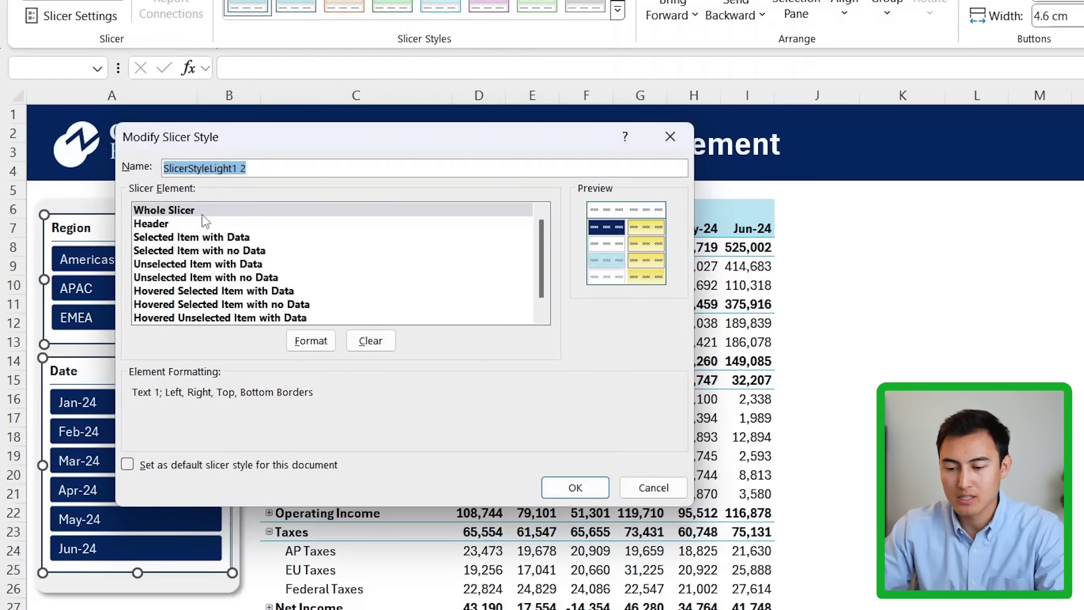
pyautogui.click(301, 344)
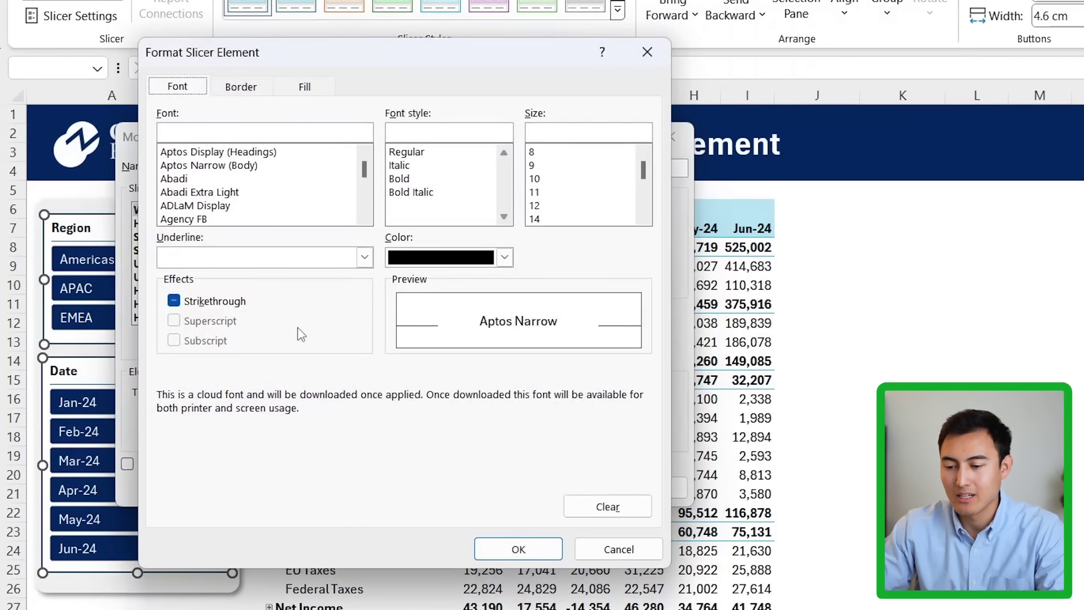
pyautogui.click(241, 86)
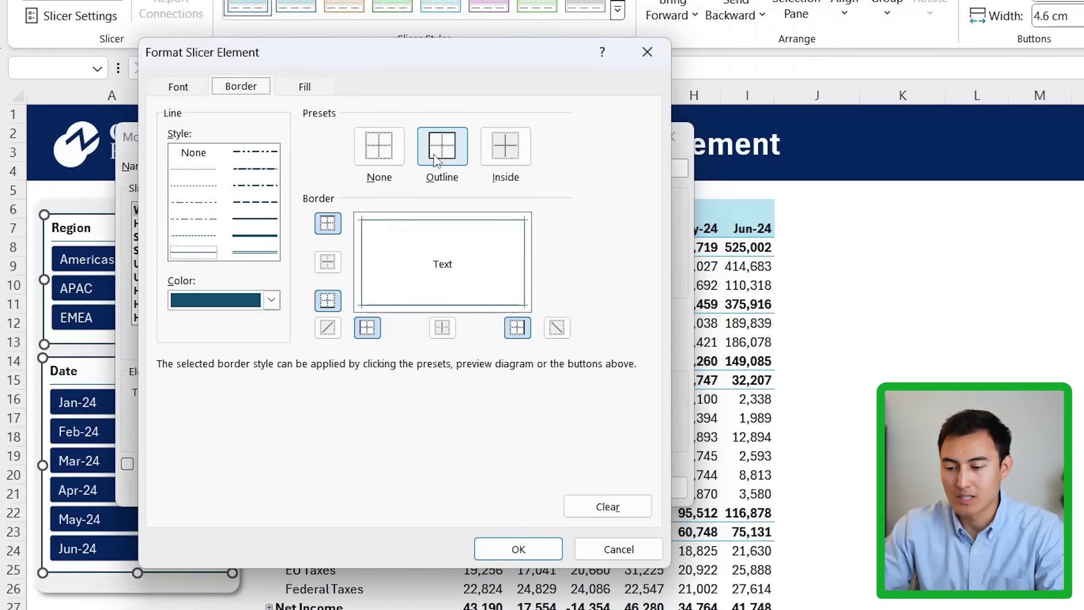
pyautogui.click(386, 149)
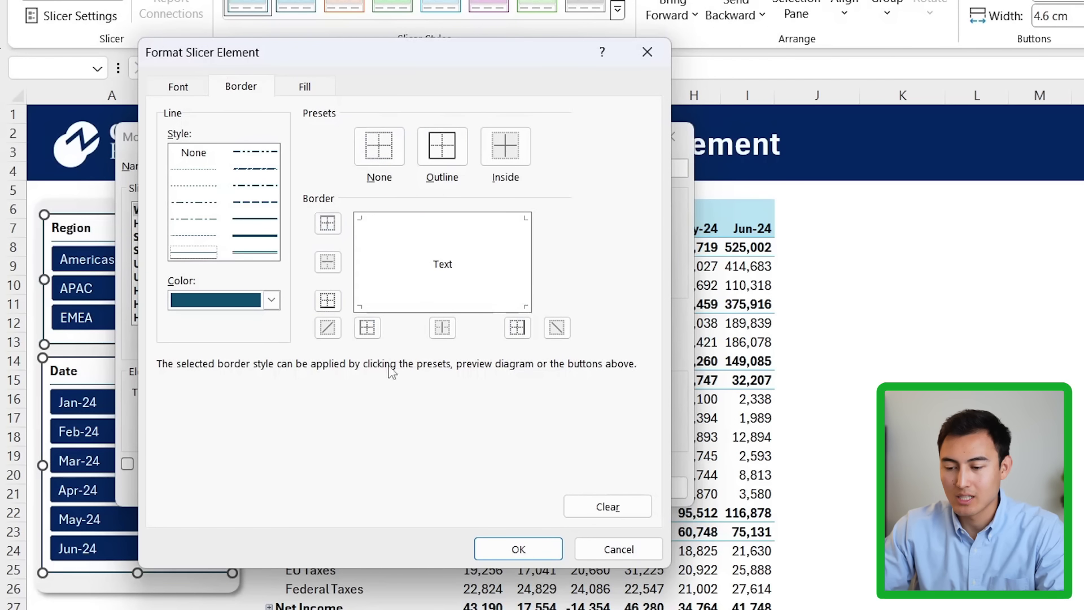
pyautogui.click(514, 551)
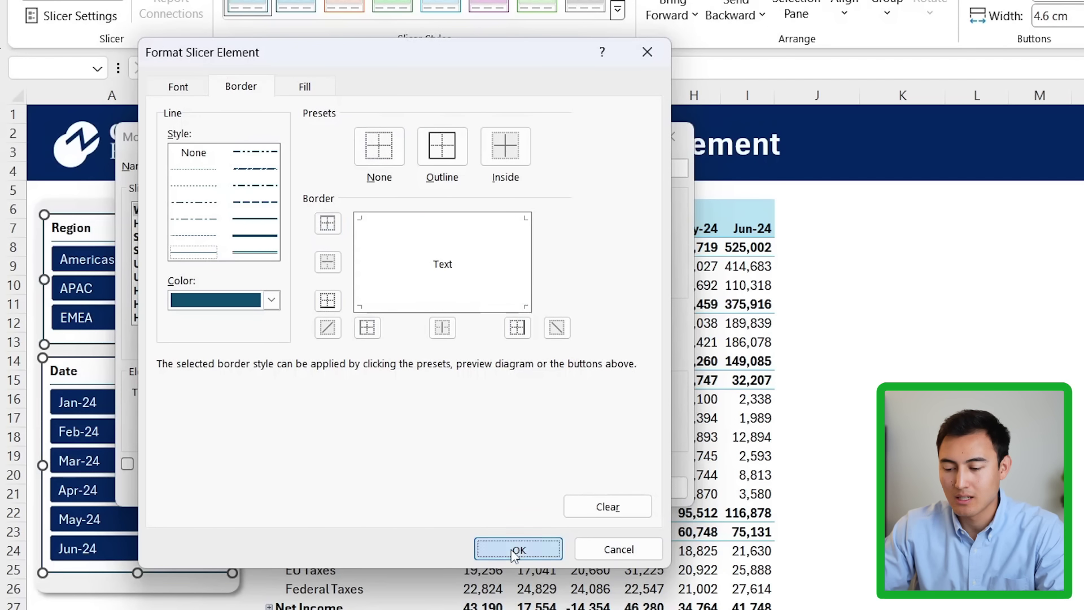
pyautogui.click(562, 495)
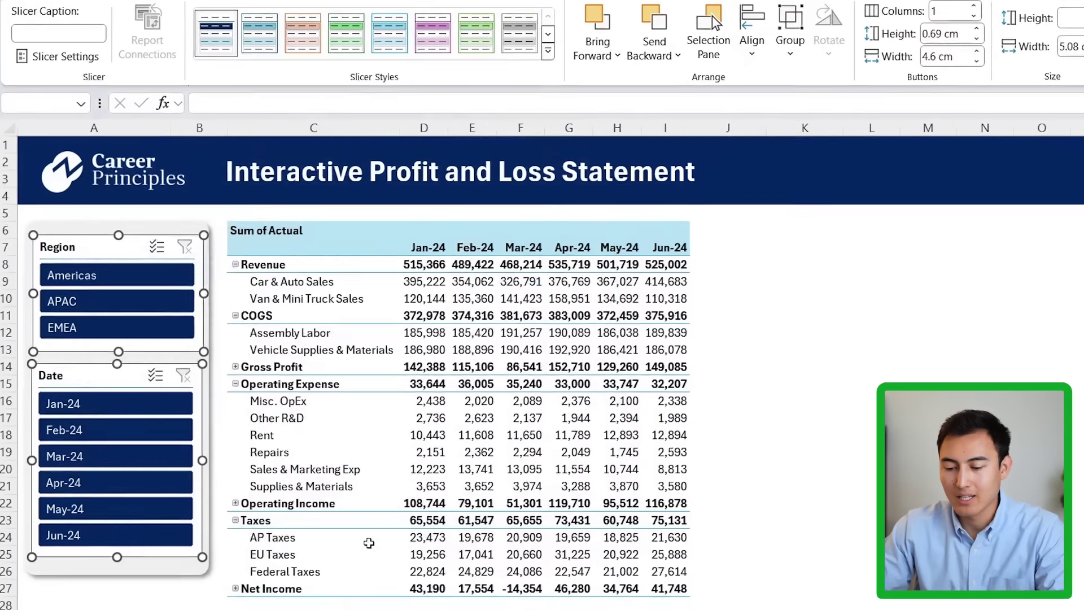
pyautogui.press('Escape')
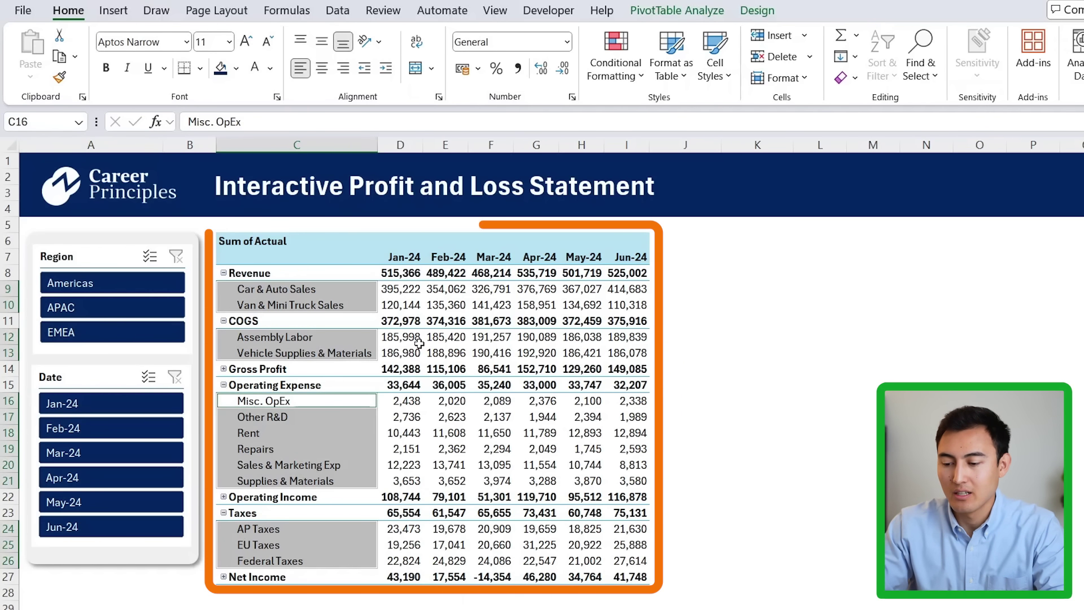
pyautogui.click(446, 353)
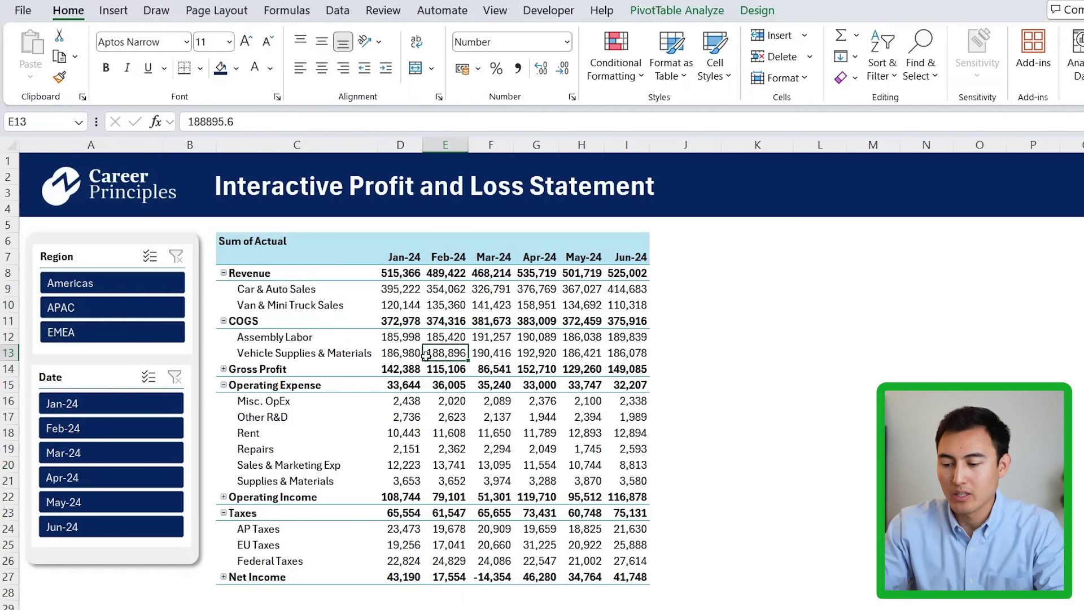
# - Apply a Medium blue PivotTable style with a dark header and shaded total rows
pyautogui.click(755, 14)
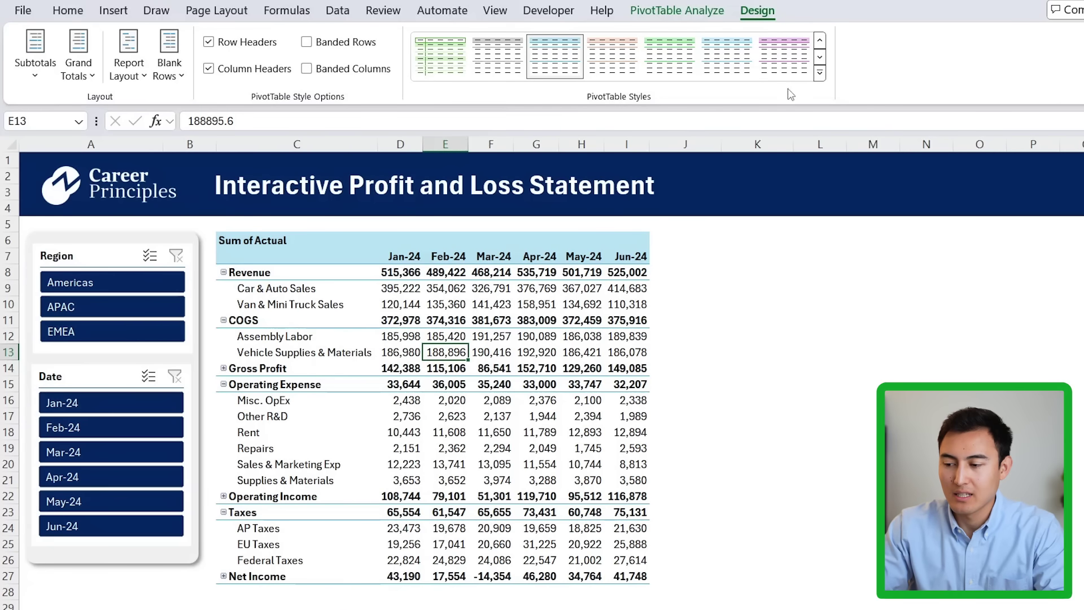
pyautogui.click(819, 73)
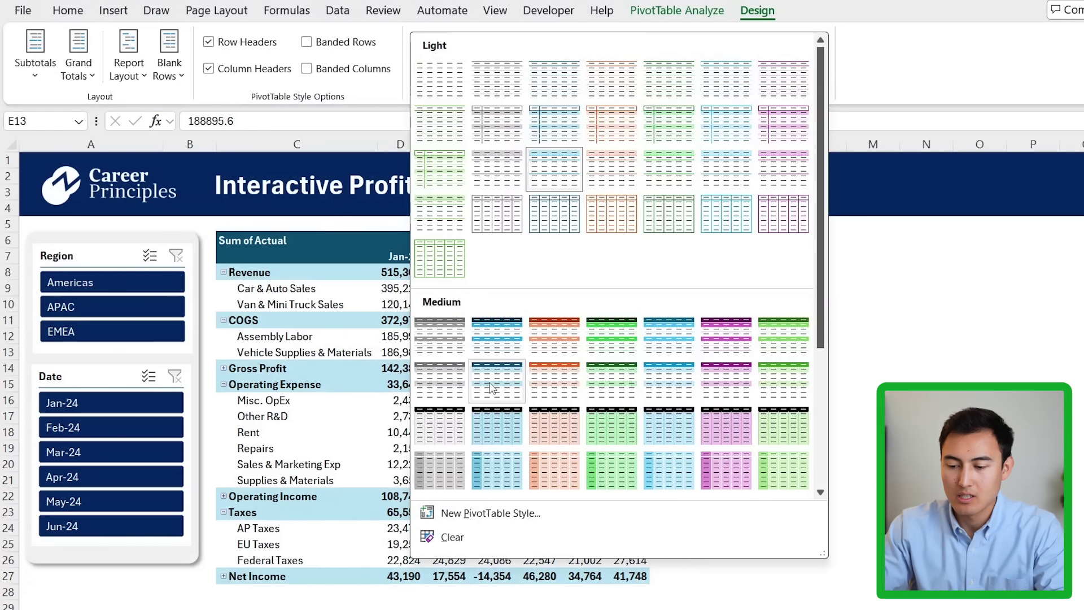
pyautogui.click(491, 387)
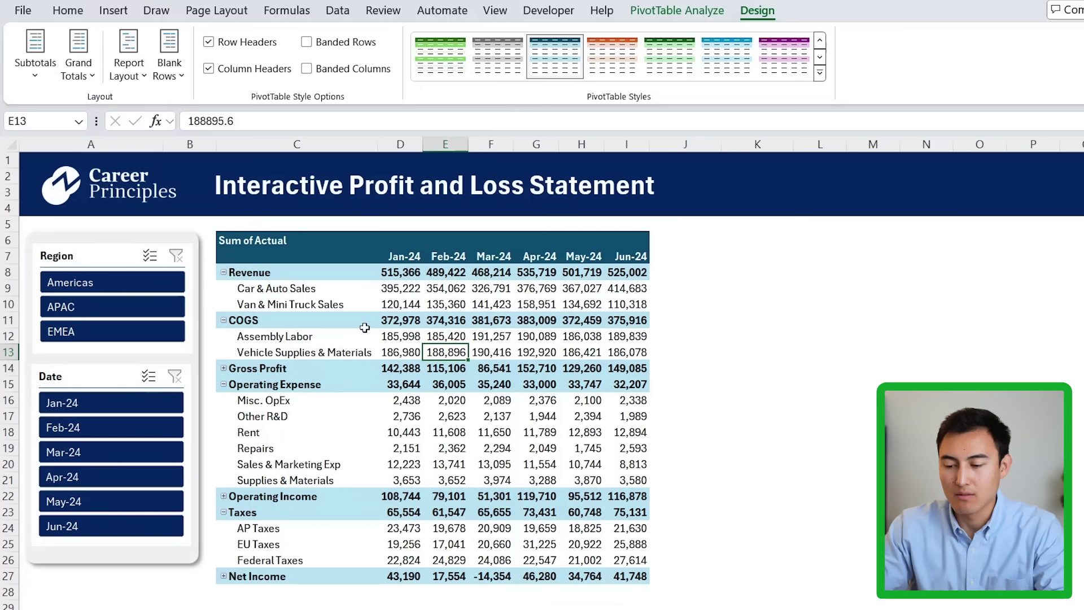
# - Duplicate the applied pivot style as PivotStyleMedium9 2 and fill its header row with navy #073673
pyautogui.rightClick(558, 75)
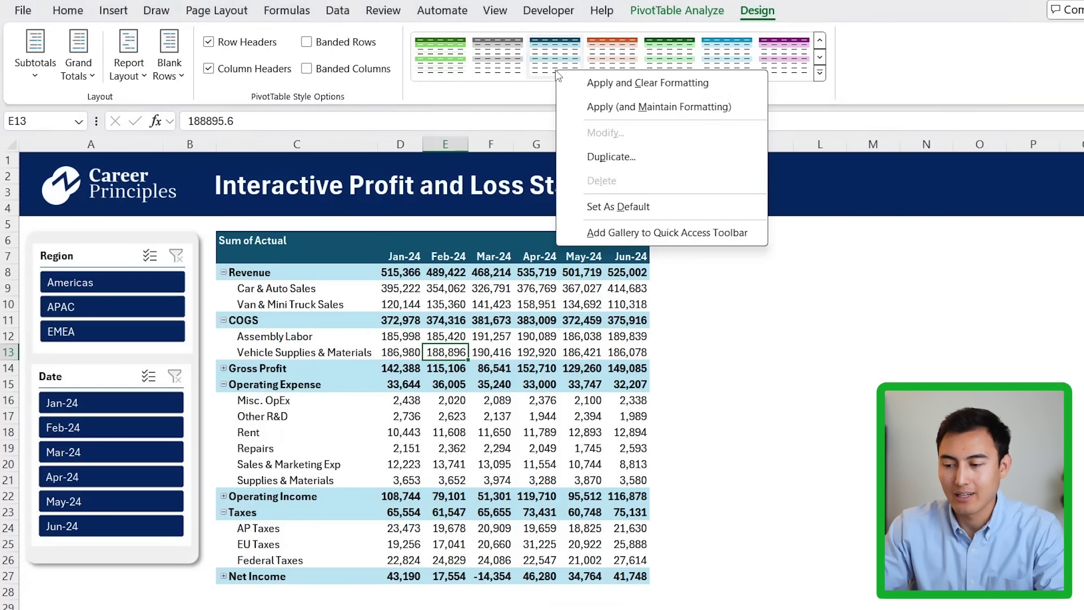
pyautogui.click(594, 155)
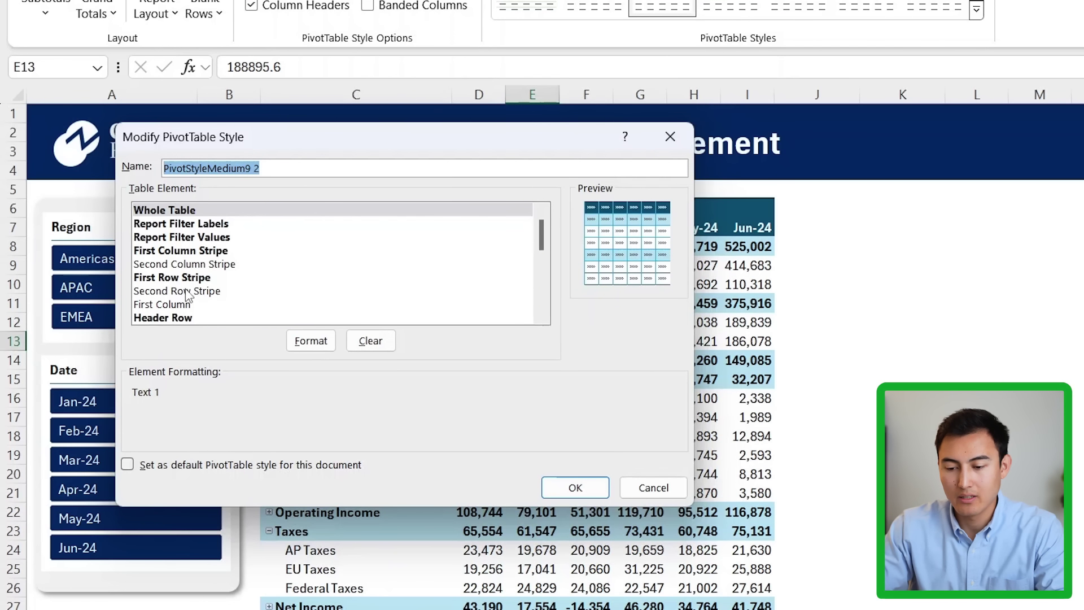
pyautogui.click(188, 318)
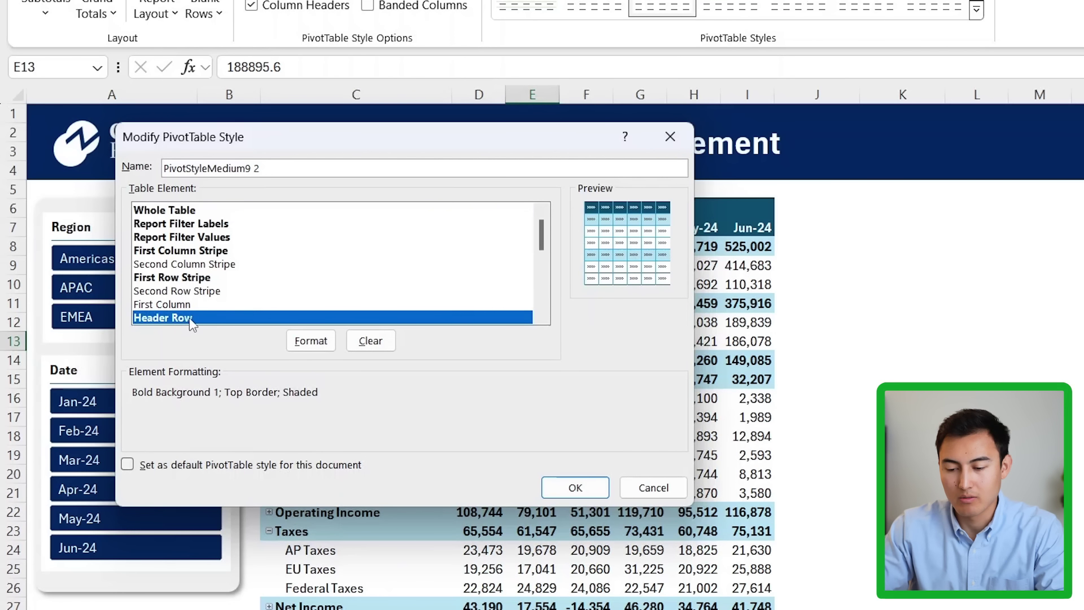
pyautogui.click(326, 349)
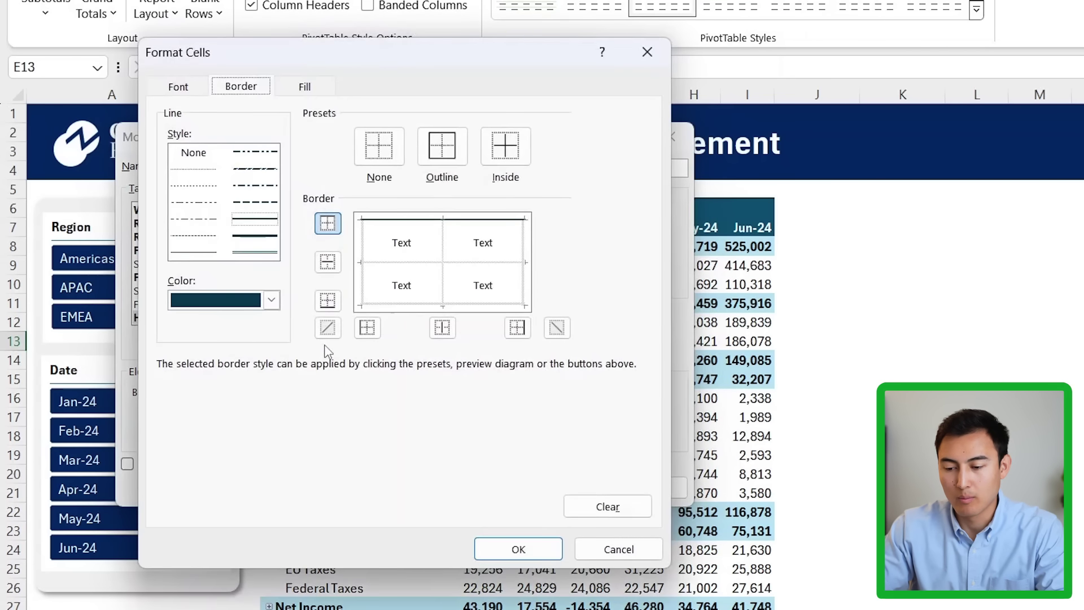
pyautogui.click(306, 89)
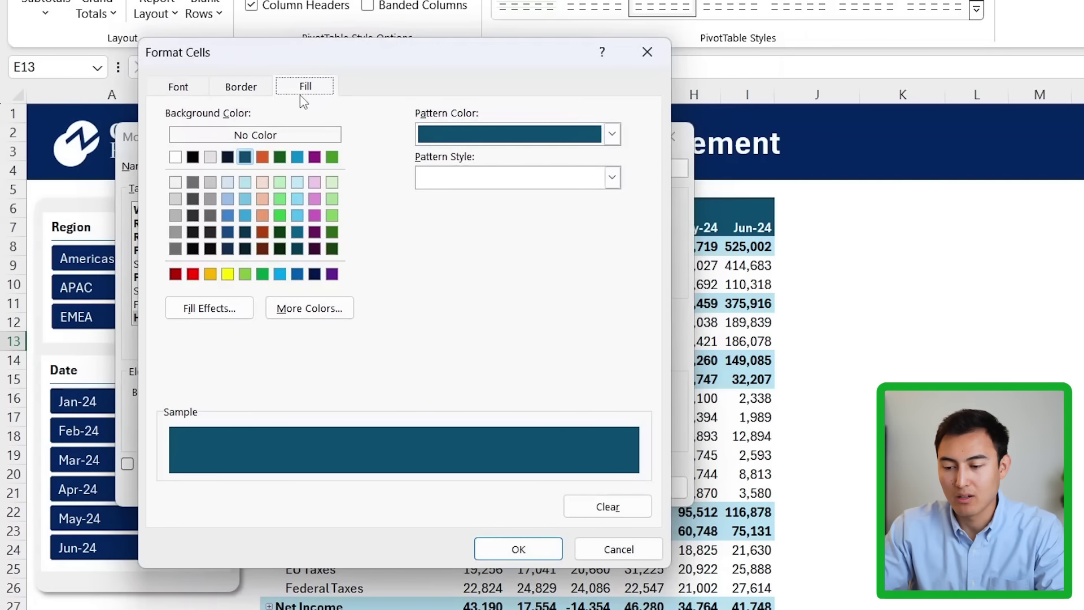
pyautogui.click(304, 318)
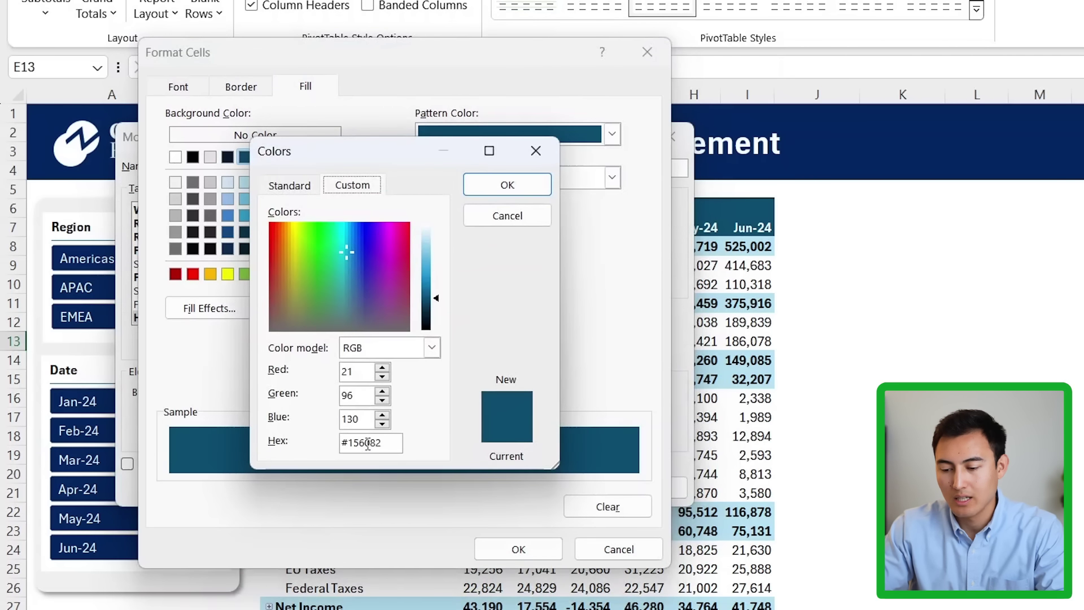
pyautogui.doubleClick(367, 445)
pyautogui.write('#073')
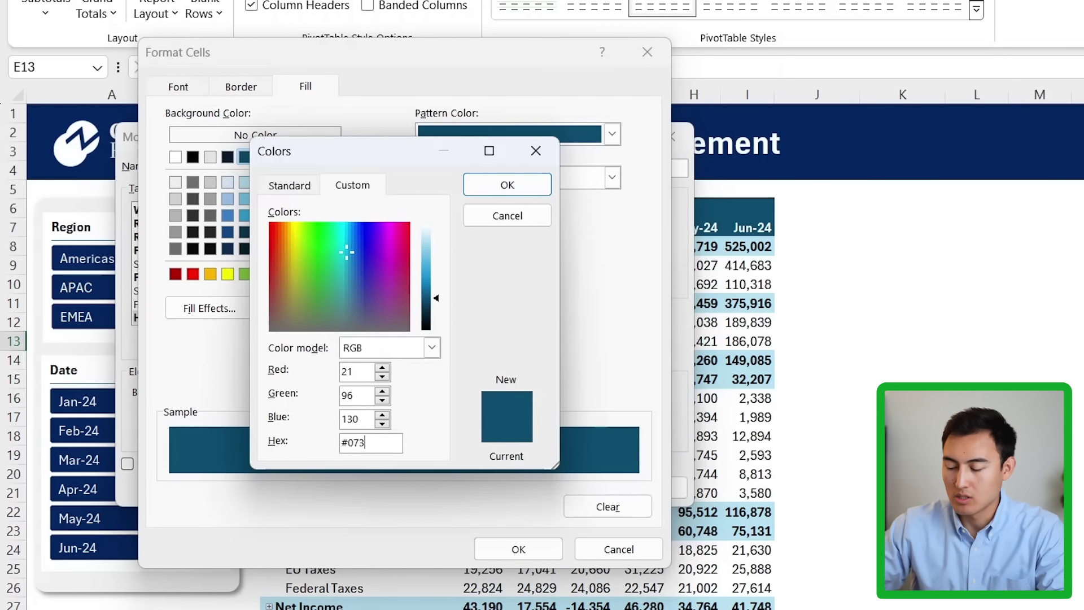
pyautogui.write('673')
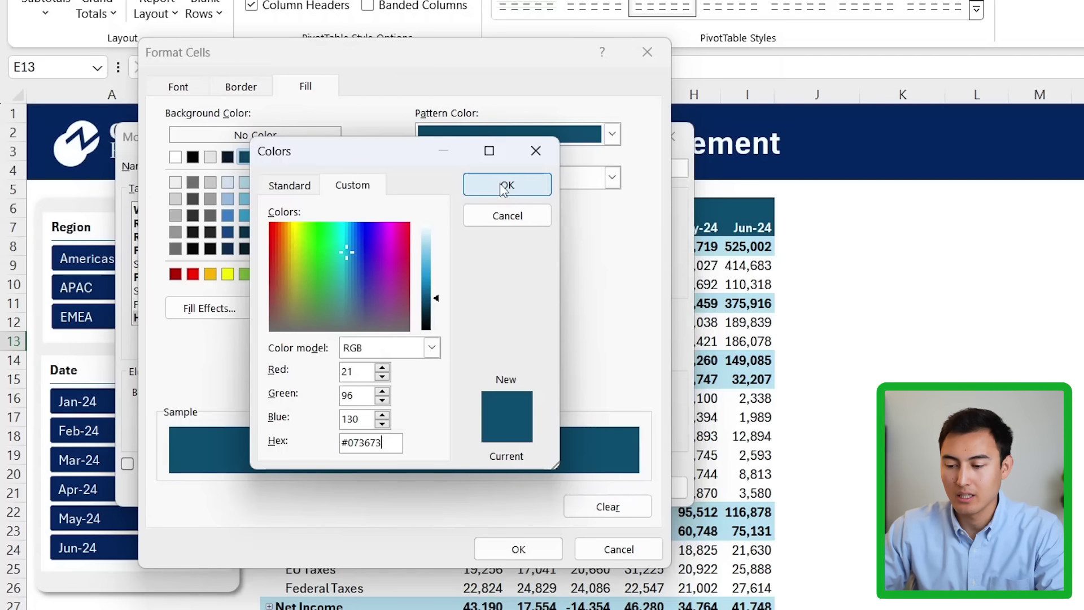
pyautogui.click(505, 189)
pyautogui.click(505, 188)
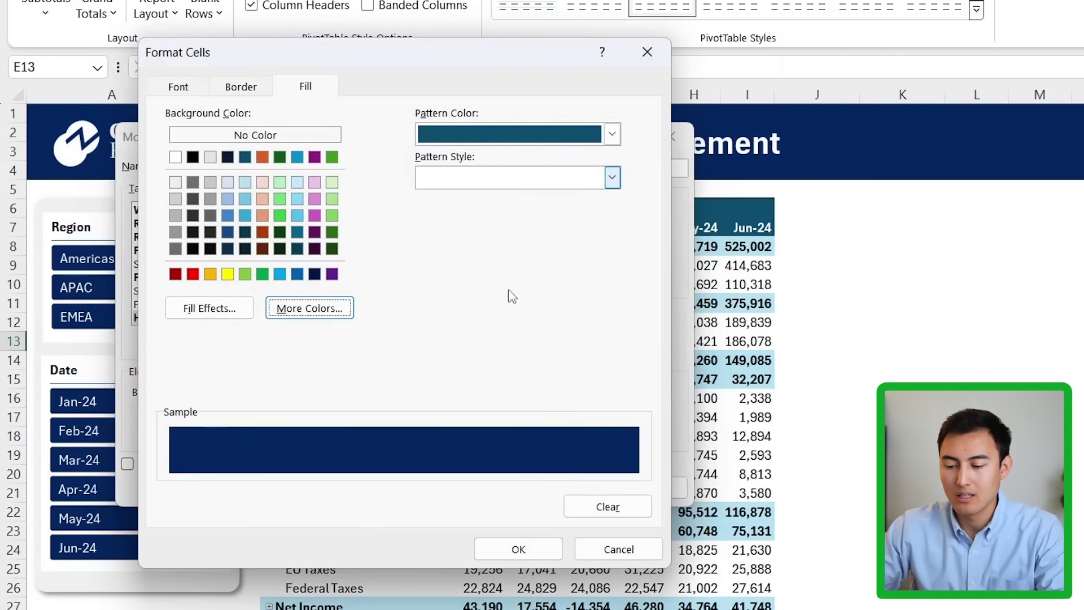
pyautogui.click(500, 550)
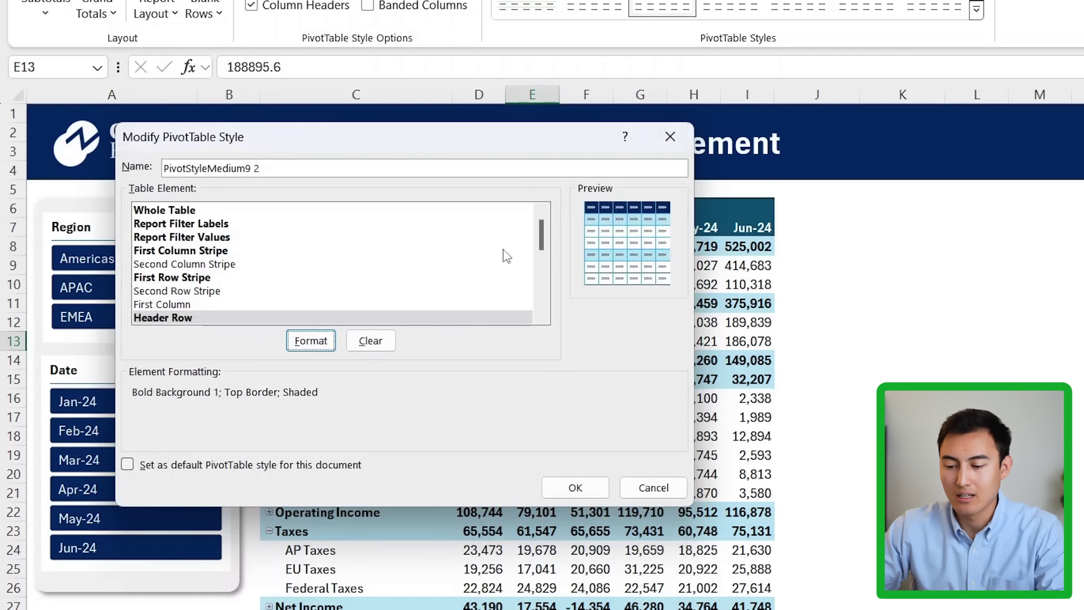
pyautogui.click(565, 485)
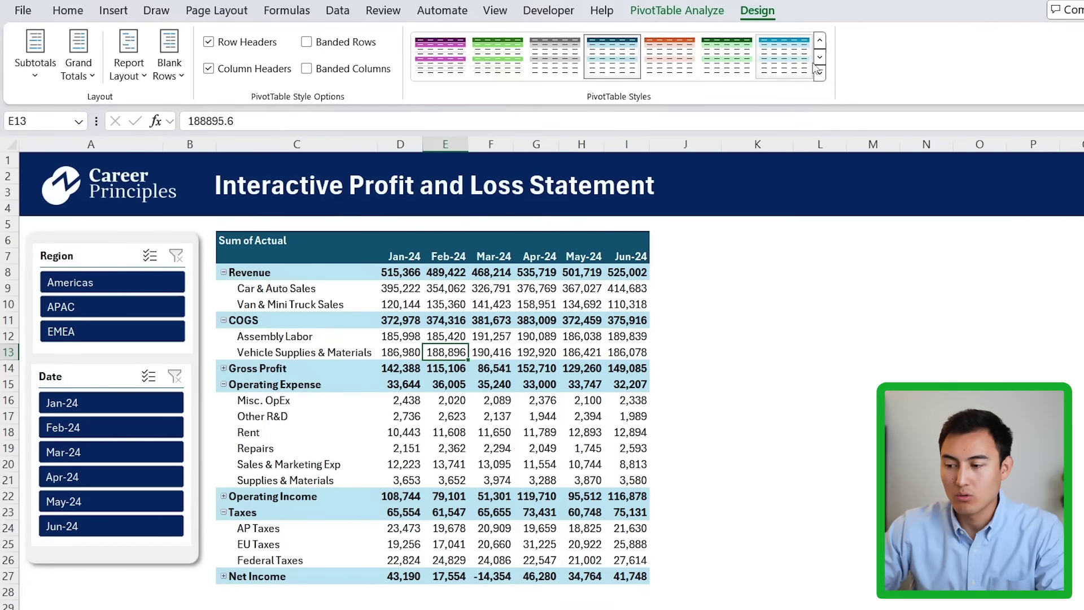
# - Apply the custom navy-header style to the pivot and blank out the Sum of Actual caption
pyautogui.click(928, 28)
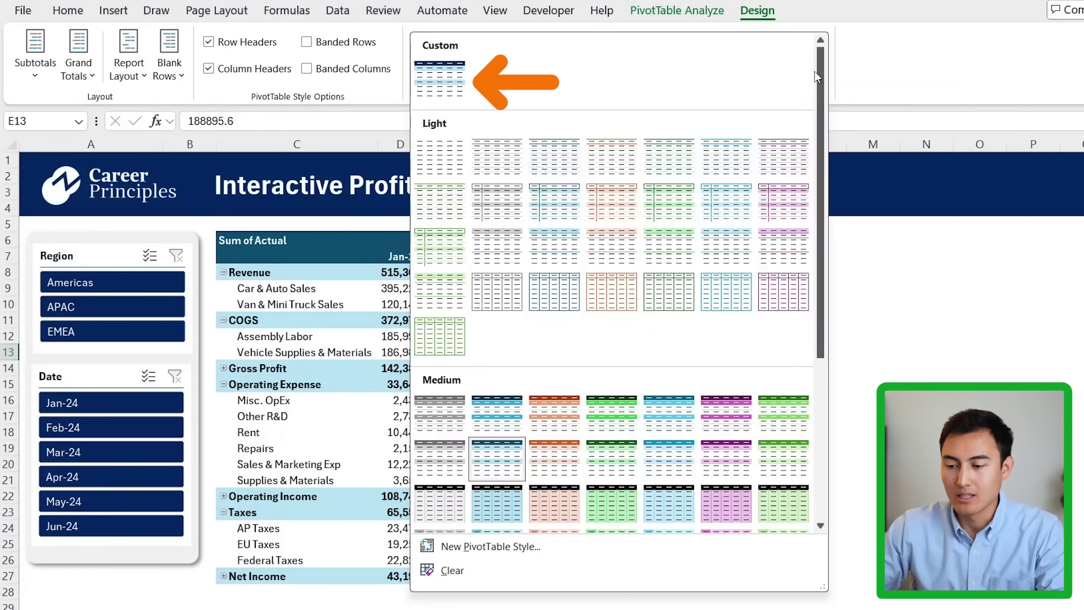
pyautogui.click(440, 79)
pyautogui.click(299, 289)
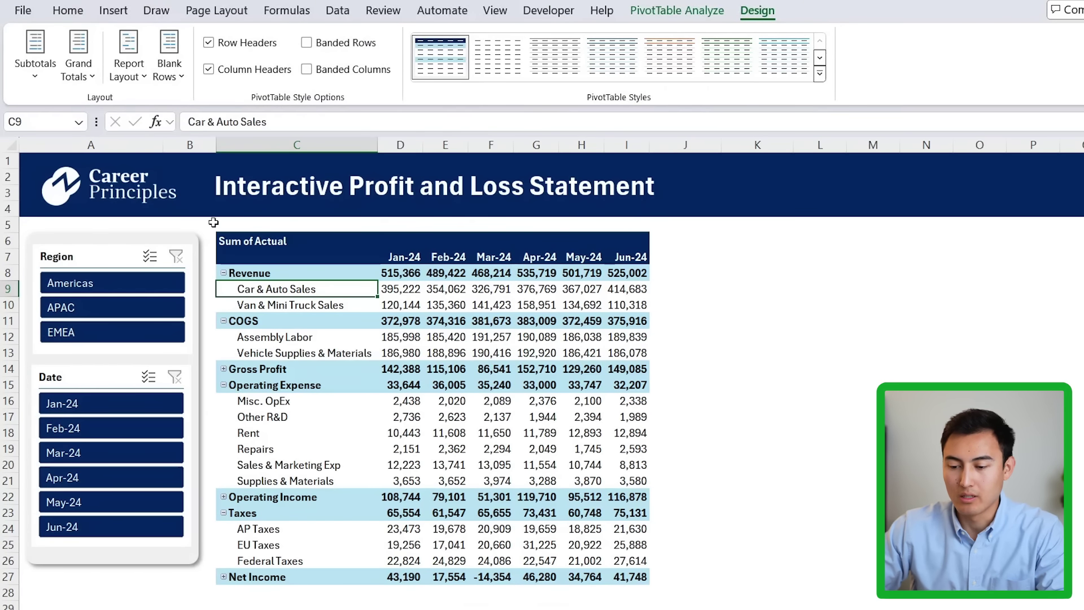
pyautogui.press('Up')
pyautogui.press('Up')
pyautogui.press('Up')
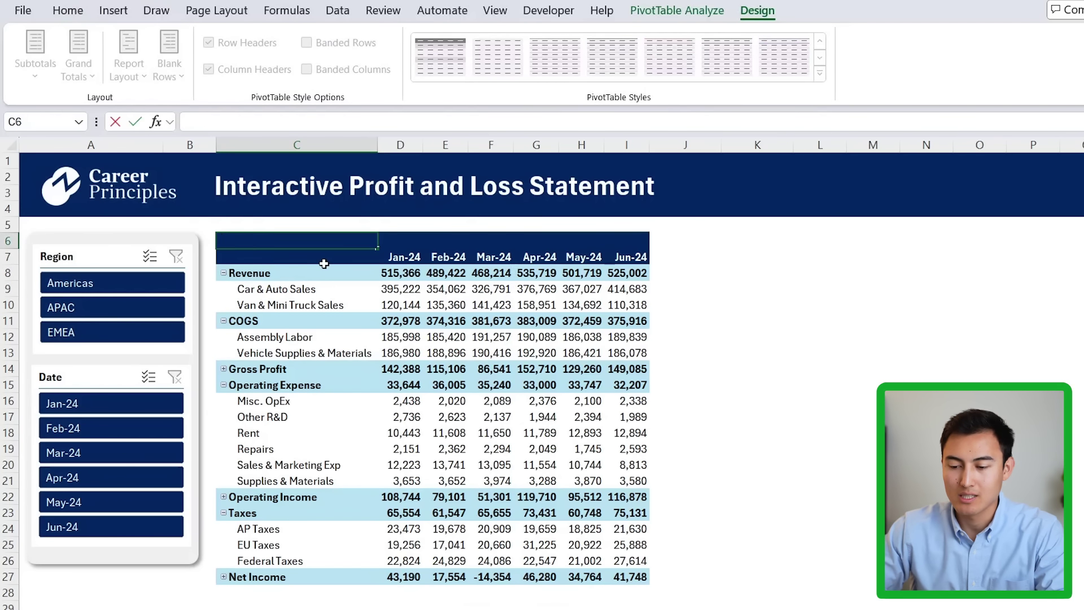
pyautogui.press('Return')
pyautogui.press('Return')
pyautogui.press('Return')
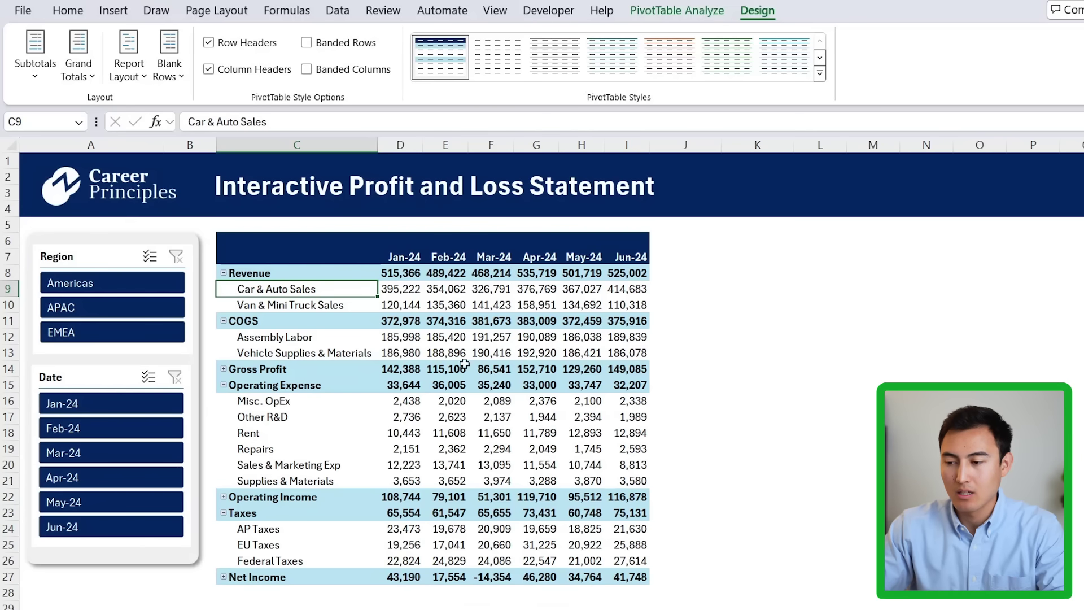
# - Add Budget to the pivot values and drag Date out of Columns to drop the month split
pyautogui.click(456, 308)
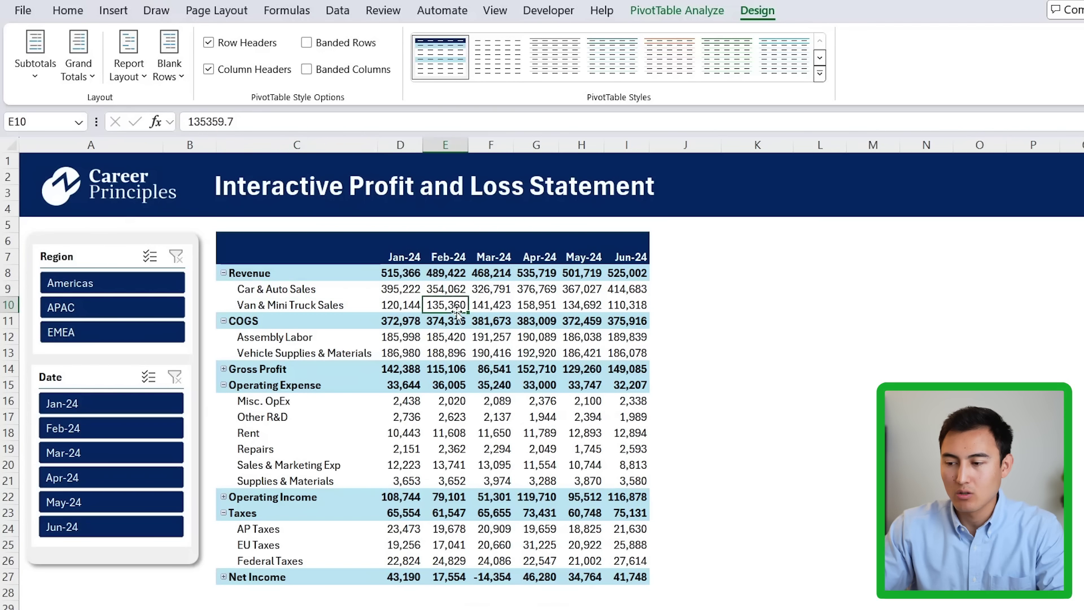
pyautogui.click(666, 11)
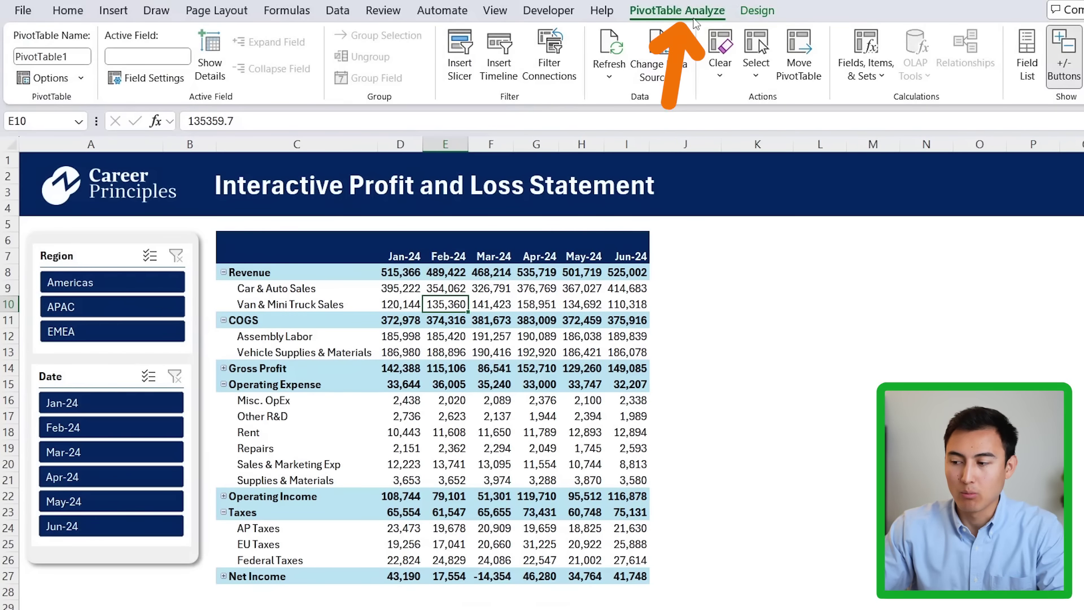
pyautogui.click(1027, 57)
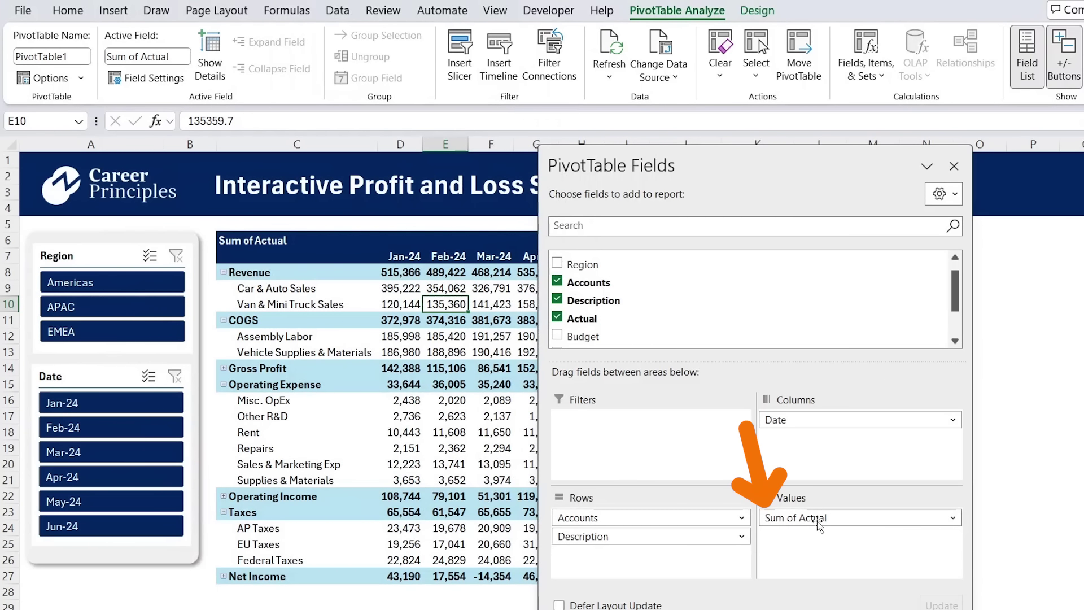
pyautogui.moveTo(582, 336); pyautogui.dragTo(861, 546)
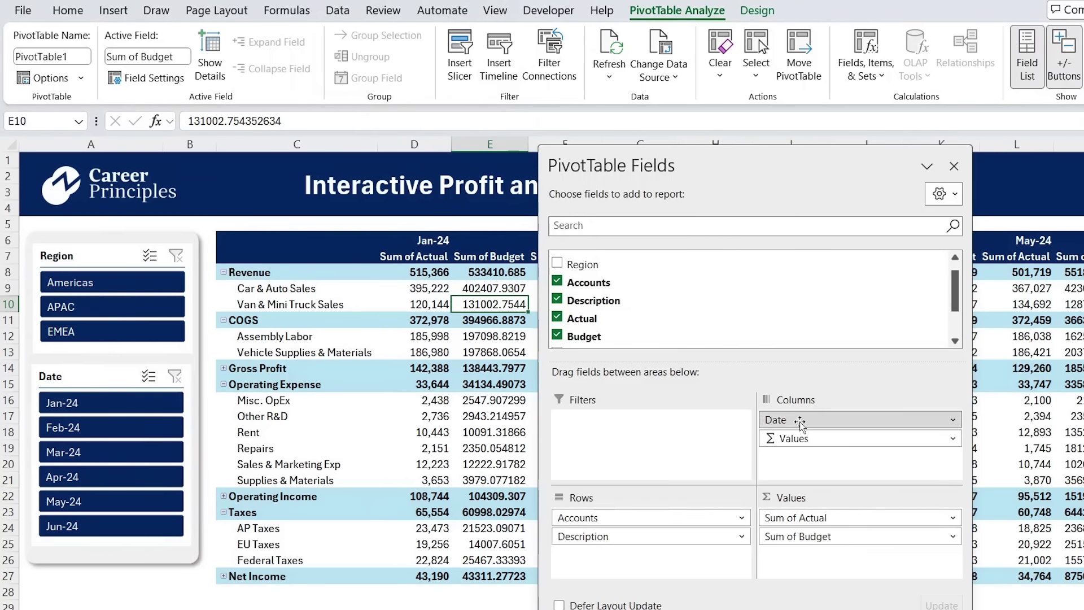
pyautogui.moveTo(800, 422); pyautogui.dragTo(1008, 433)
pyautogui.click(1011, 432)
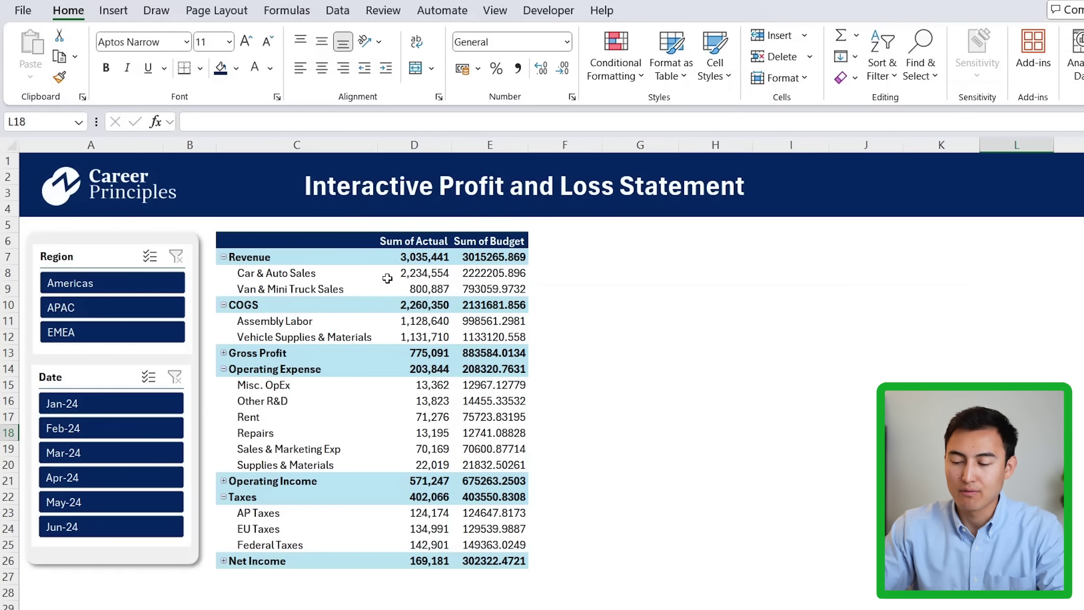
# - Add a calculated field Difference ($) with formula Actual-Budget
pyautogui.click(477, 269)
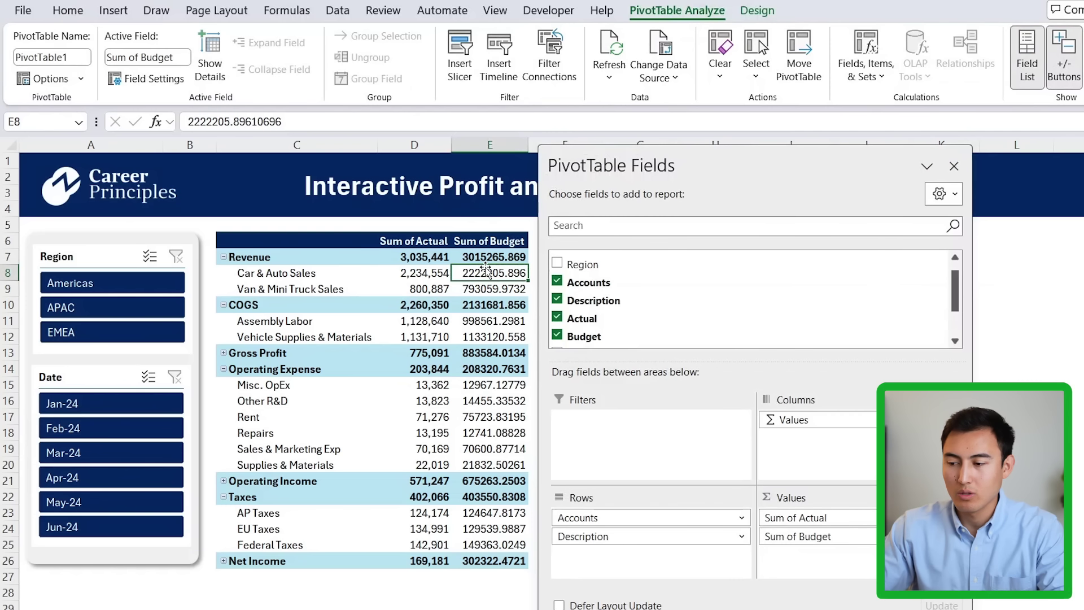
pyautogui.click(859, 71)
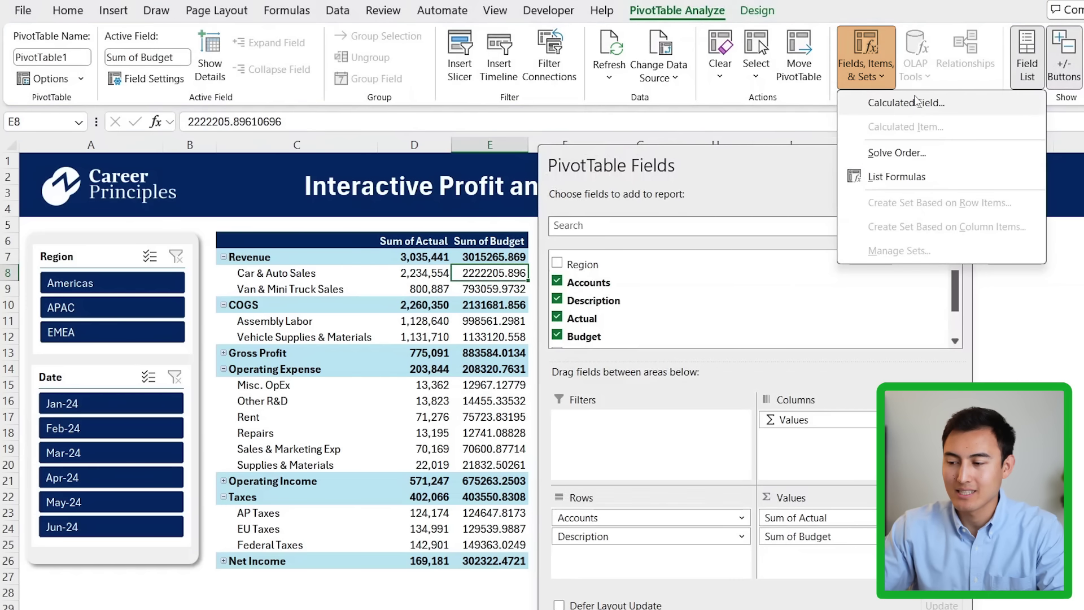
pyautogui.click(915, 102)
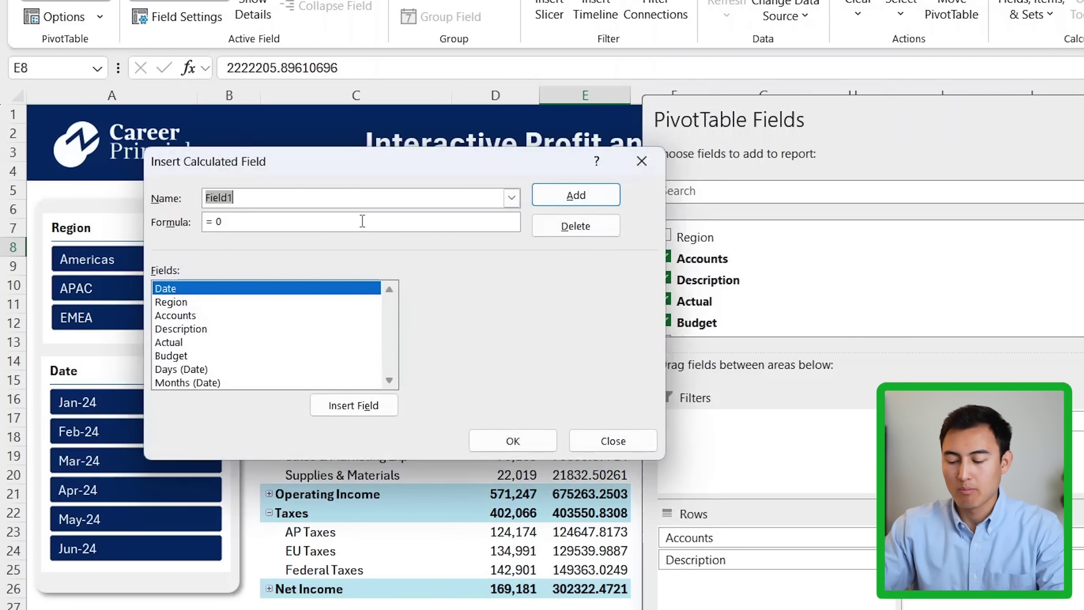
pyautogui.write('Difference')
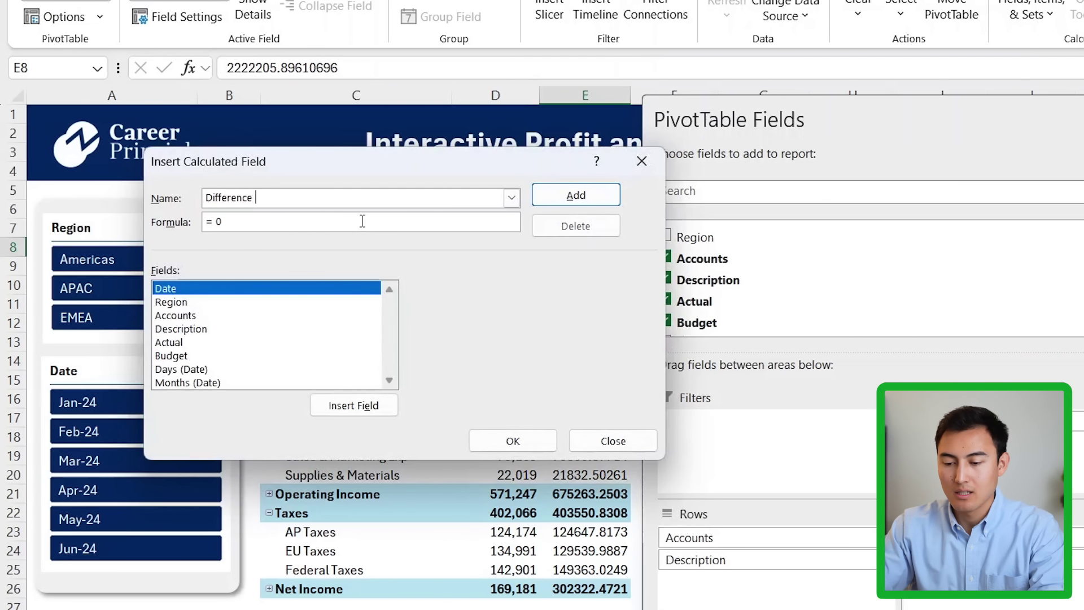
pyautogui.write(' ($)')
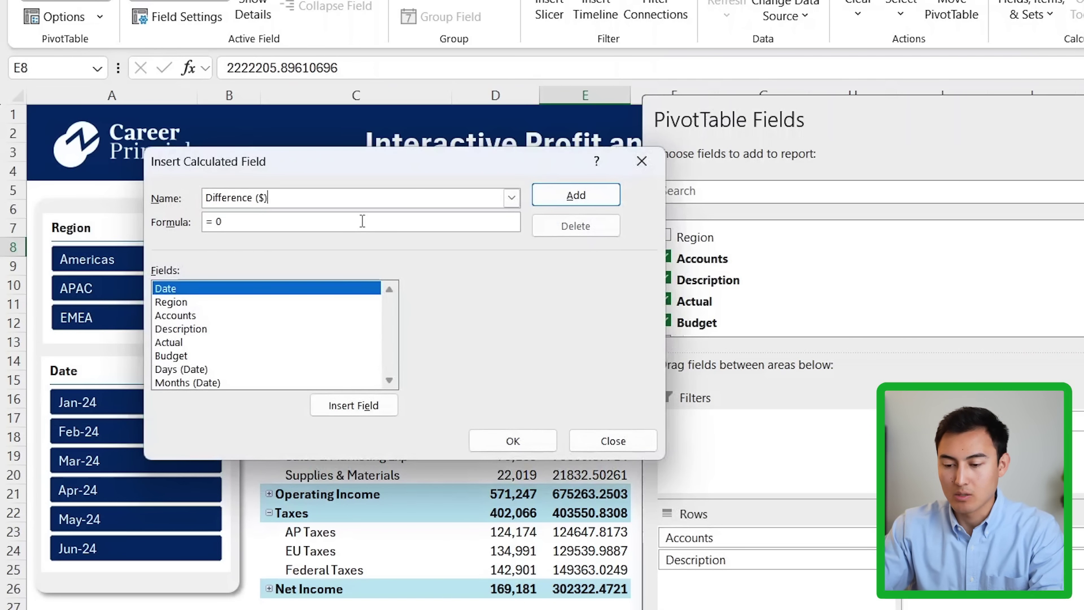
pyautogui.click(246, 224)
pyautogui.press('BackSpace')
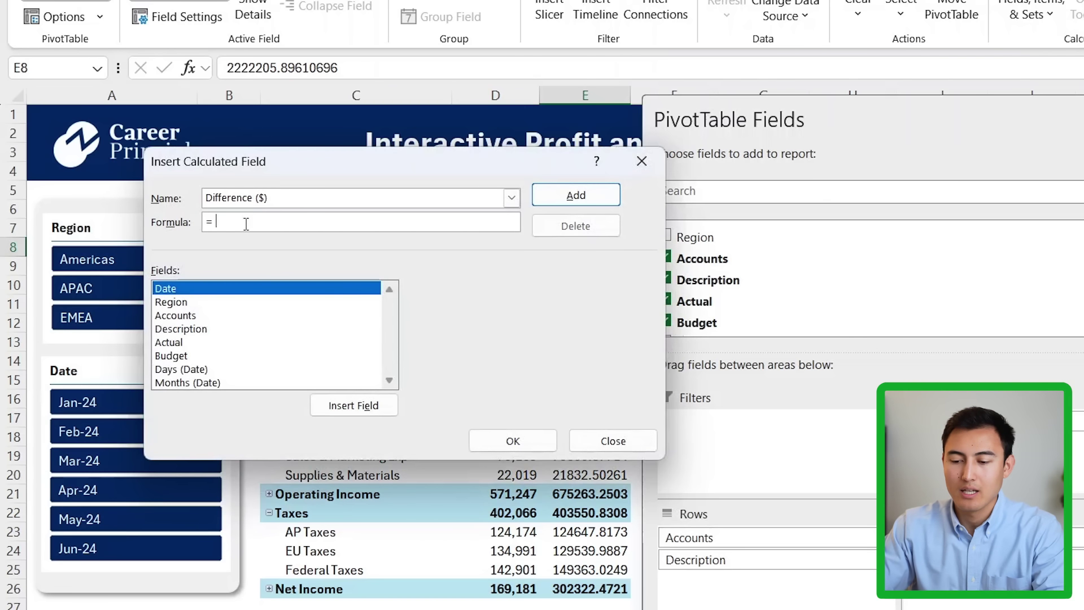
pyautogui.doubleClick(175, 345)
pyautogui.write('-')
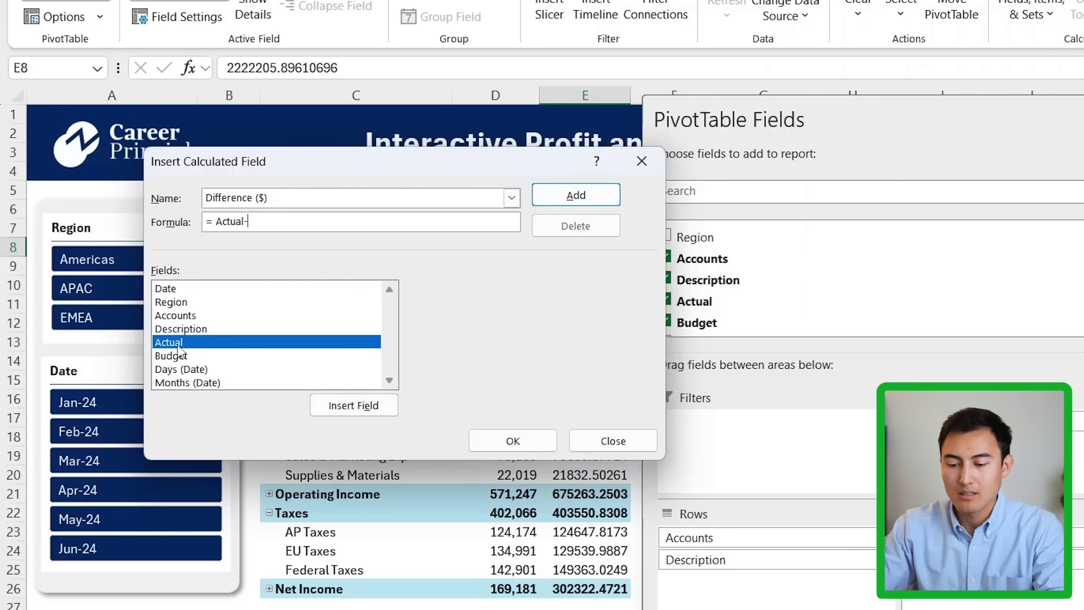
pyautogui.doubleClick(182, 355)
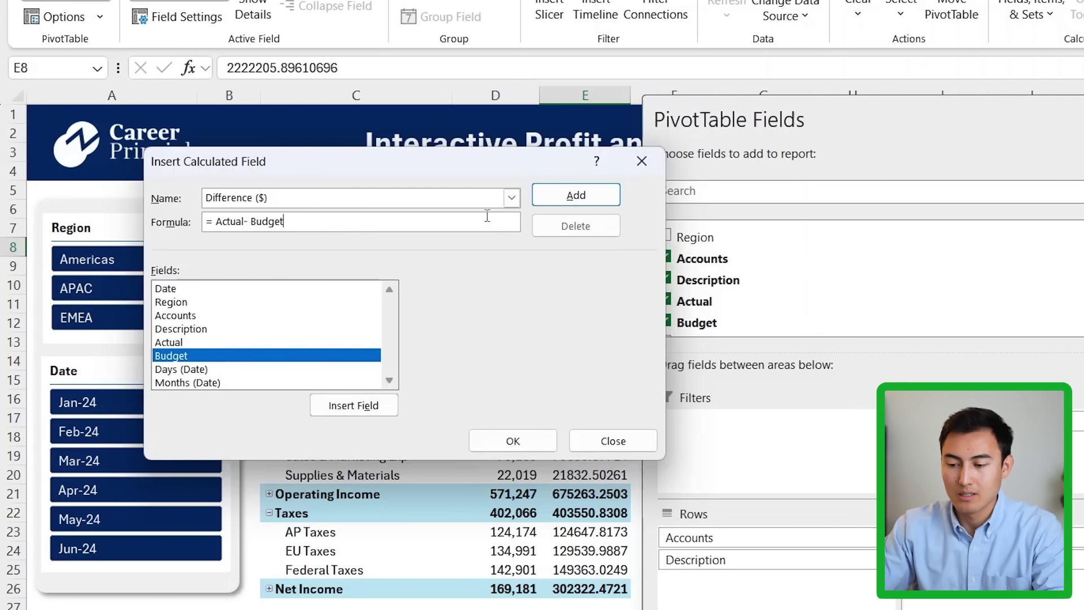
pyautogui.click(552, 199)
# - Add a calculated field Difference (%) with formula Actual/Budget-1
pyautogui.click(276, 199)
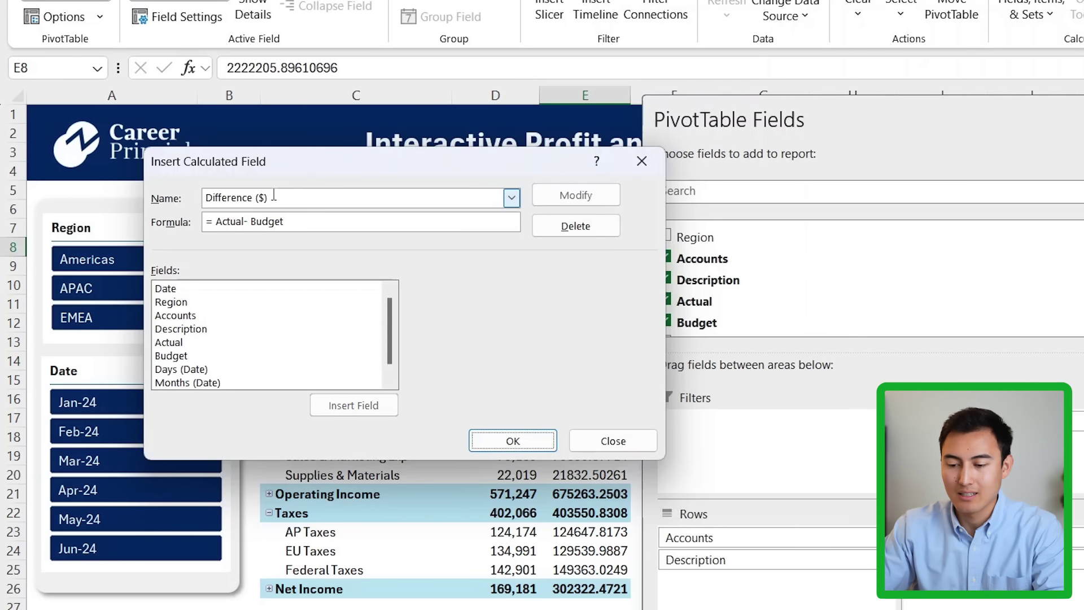
pyautogui.press('BackSpace')
pyautogui.press('BackSpace')
pyautogui.write(')')
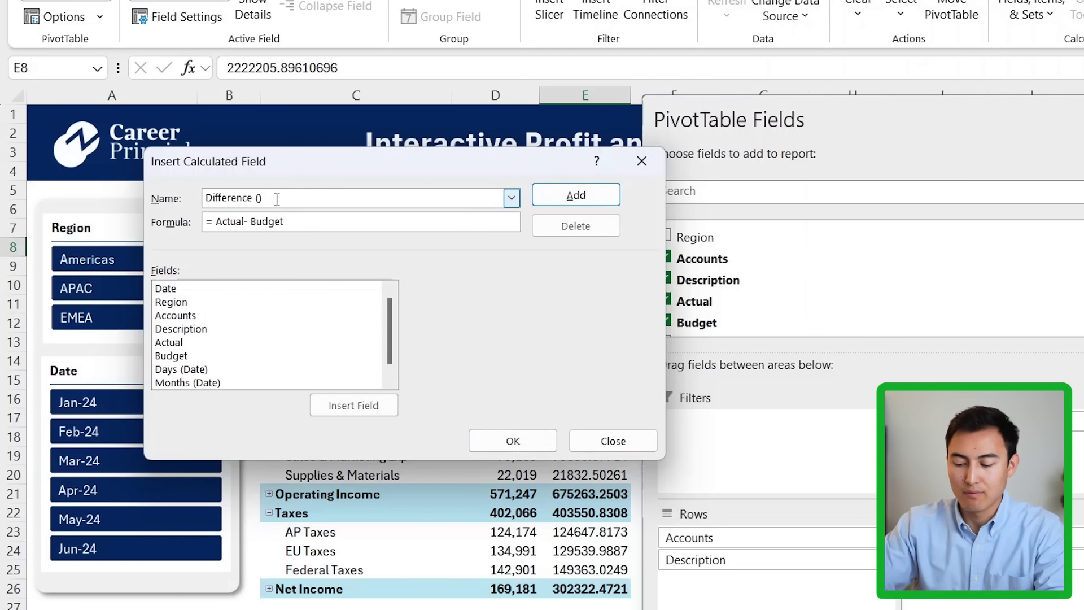
pyautogui.click(292, 221)
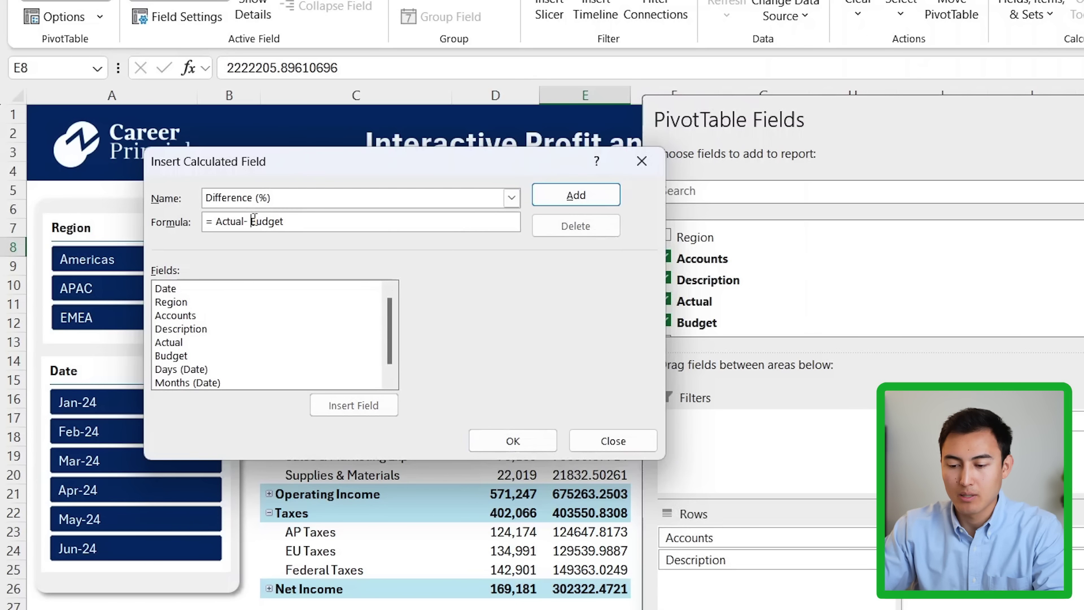
pyautogui.press('BackSpace')
pyautogui.press('BackSpace')
pyautogui.write('/')
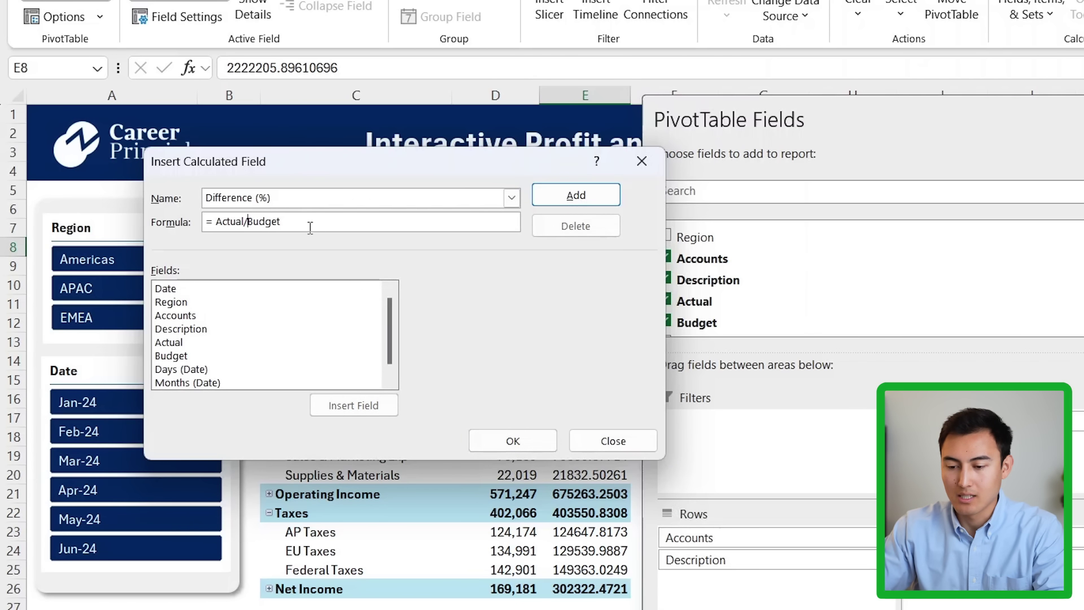
pyautogui.write('-1')
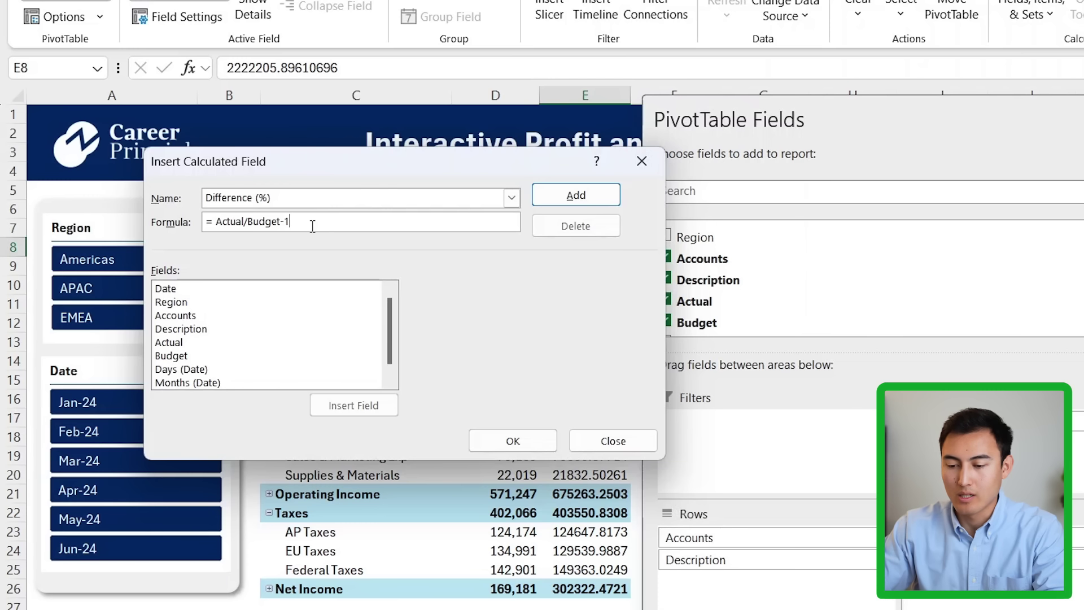
pyautogui.click(549, 202)
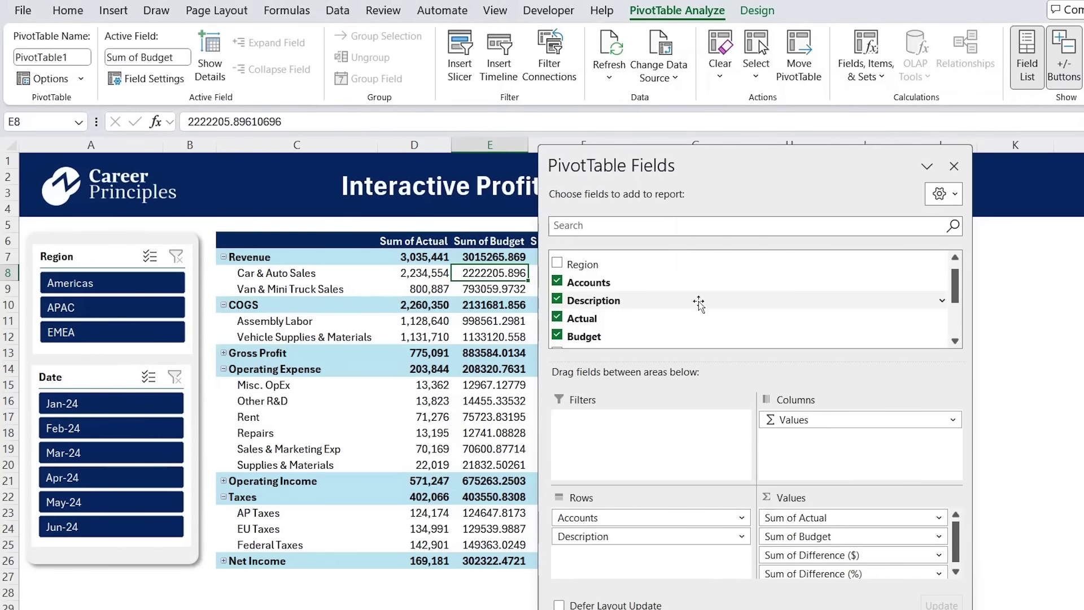
pyautogui.scroll(-3, 790, 286)
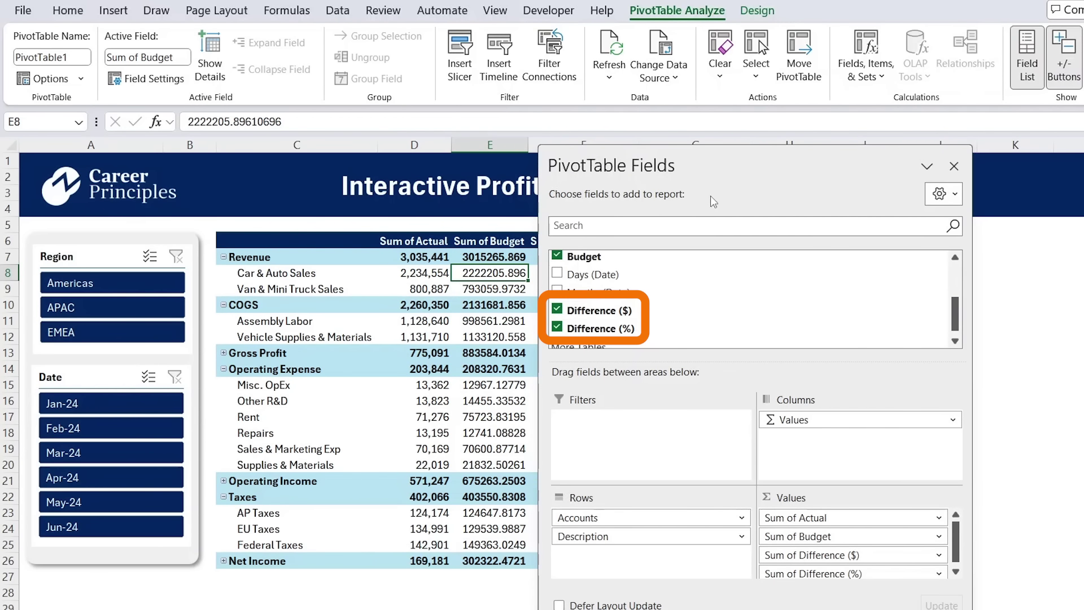
# - Format D7:F26 as Number with 0 decimals and a 1000 separator
pyautogui.moveTo(704, 161)
pyautogui.mouseDown()
pyautogui.moveTo(988, 159)
pyautogui.moveTo(973, 160)
pyautogui.mouseUp()
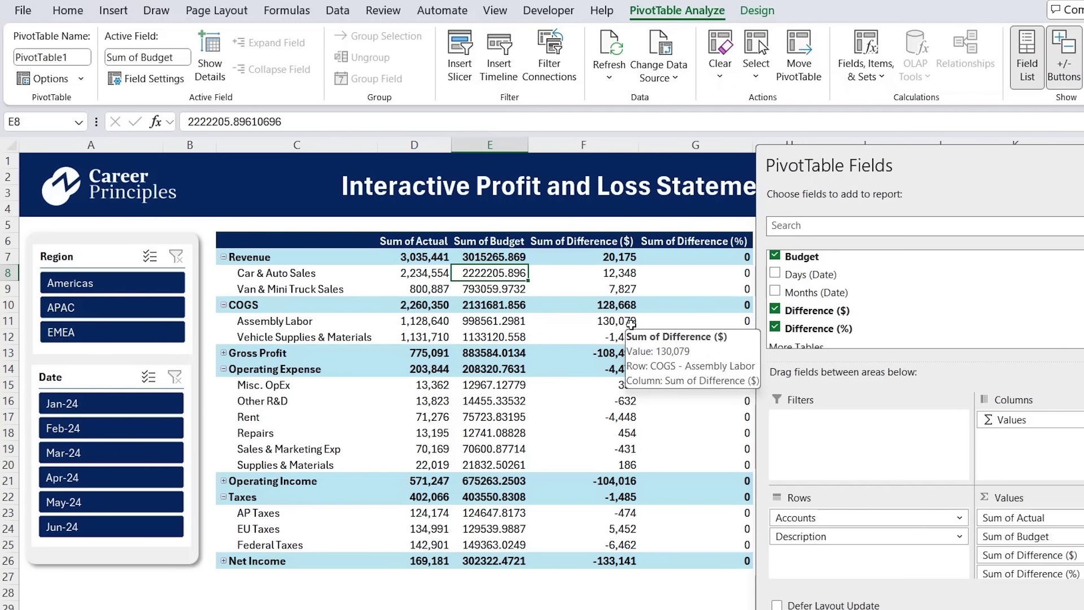
pyautogui.press('Up')
pyautogui.press('Left')
pyautogui.hotkey('ctrl', 'shift', 'Down')
pyautogui.hotkey('shift', 'Right')
pyautogui.hotkey('shift', 'Right')
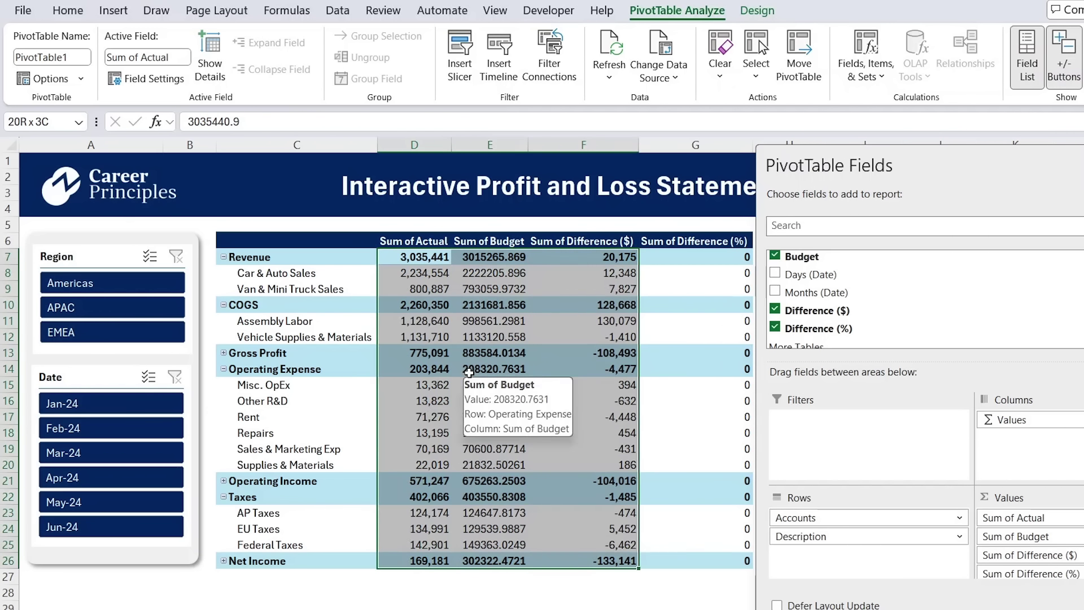
pyautogui.hotkey('ctrl', '1')
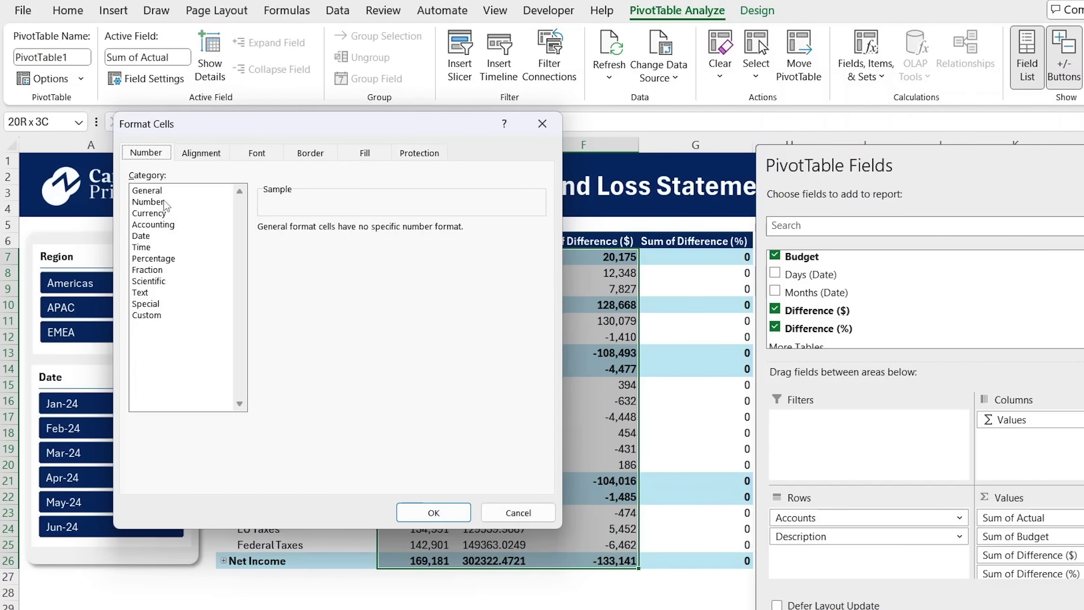
pyautogui.click(148, 202)
pyautogui.click(277, 250)
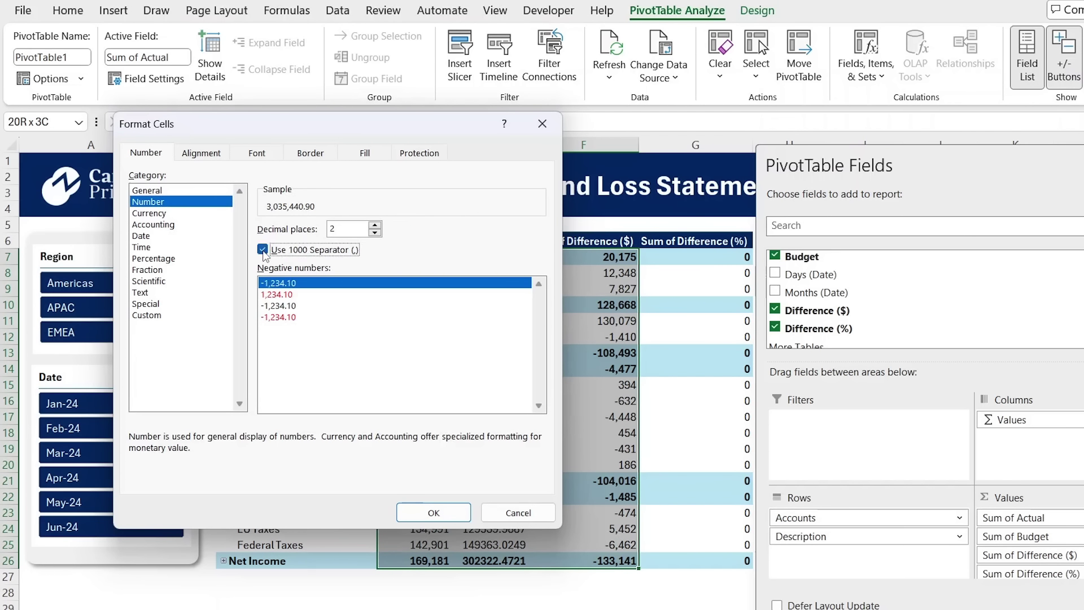
pyautogui.click(374, 233)
pyautogui.click(375, 233)
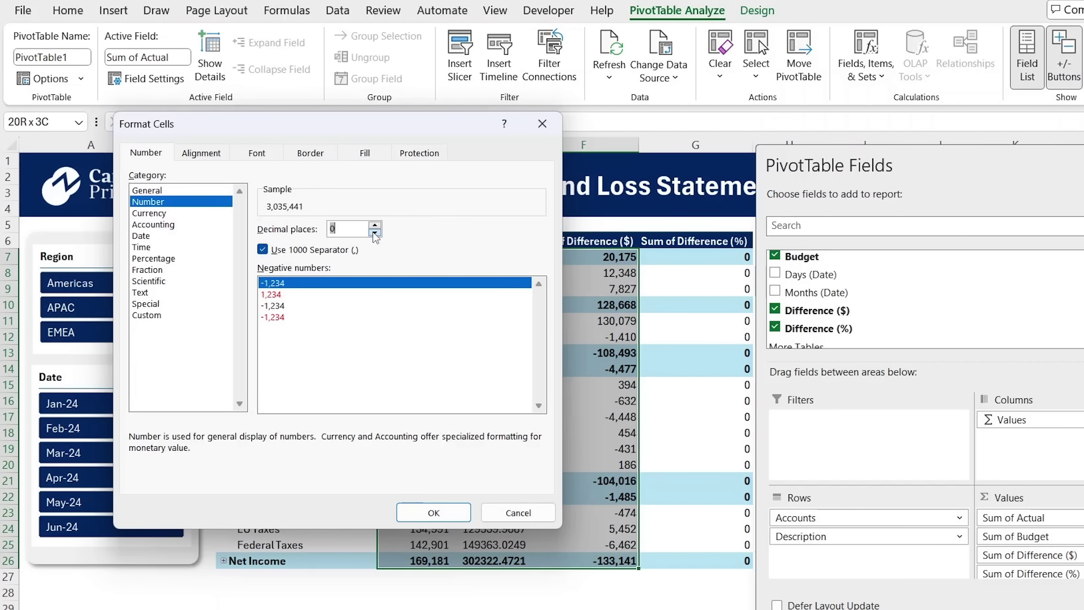
pyautogui.click(409, 511)
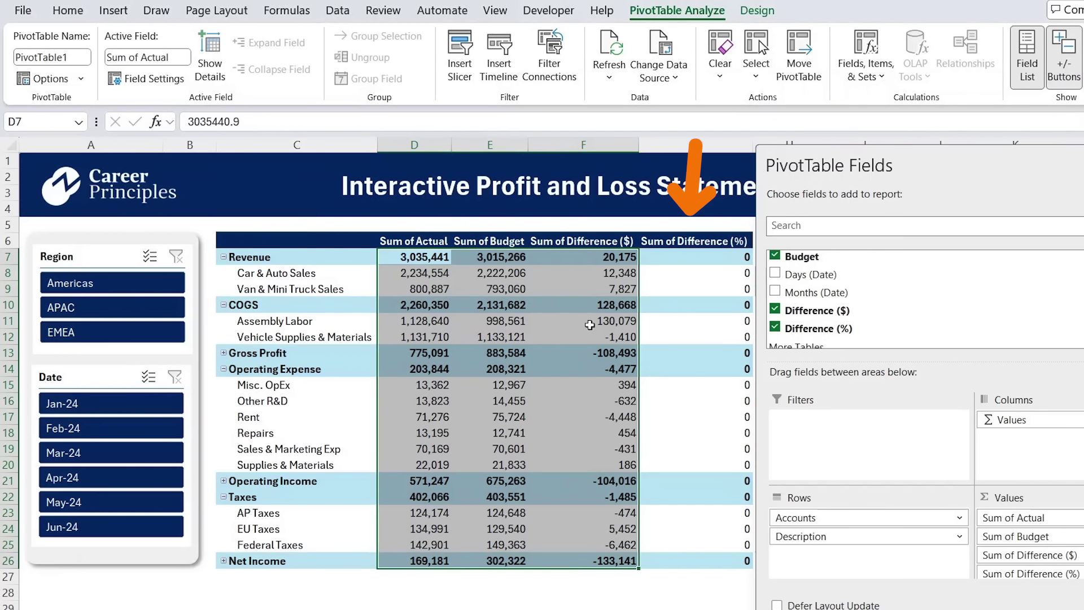
# - Format the Difference (%) values in G7:G26 as Percentage with 2 decimal places
pyautogui.click(695, 261)
pyautogui.hotkey('ctrl', 'shift', 'Down')
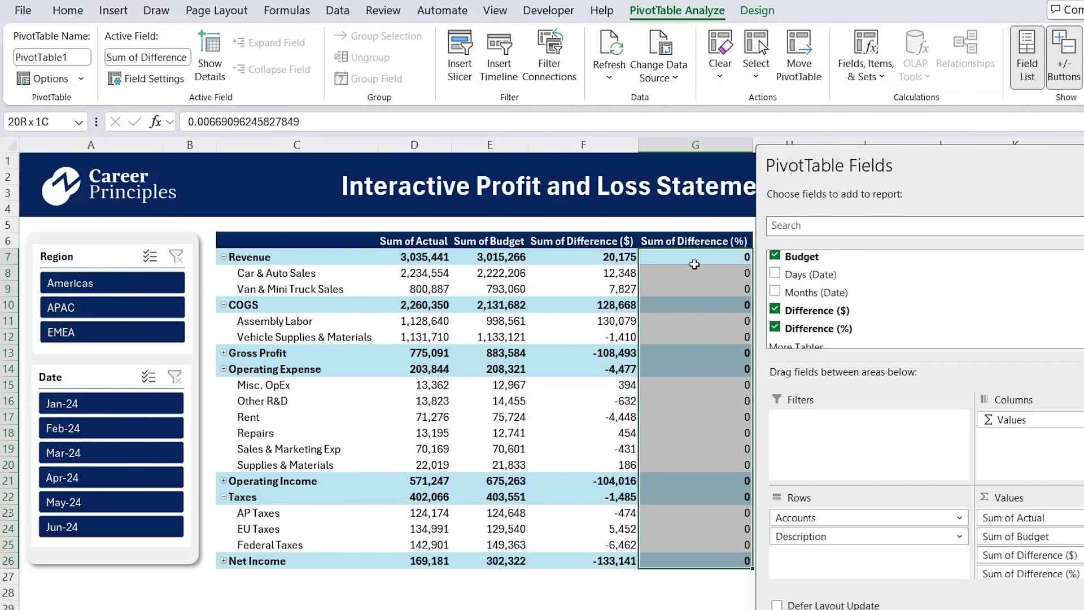
pyautogui.hscroll(3, 694, 263)
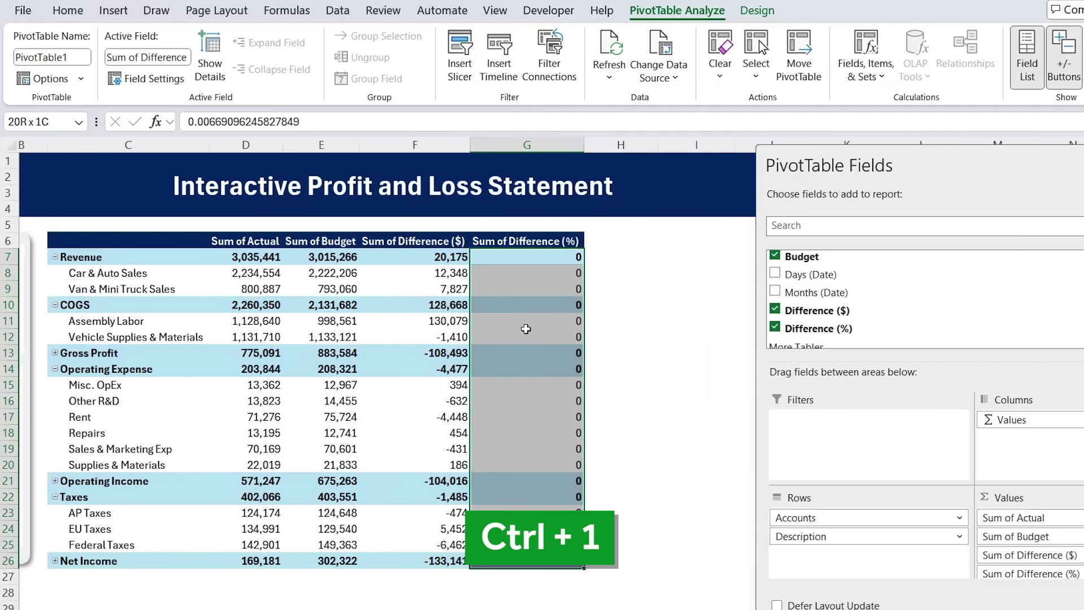
pyautogui.hotkey('ctrl', '1')
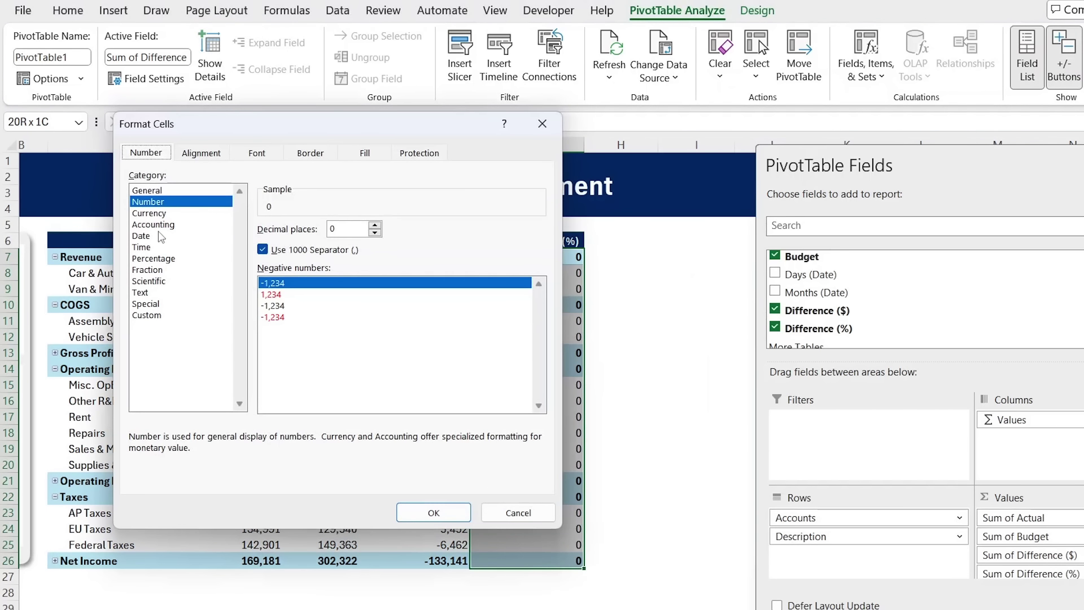
pyautogui.click(154, 258)
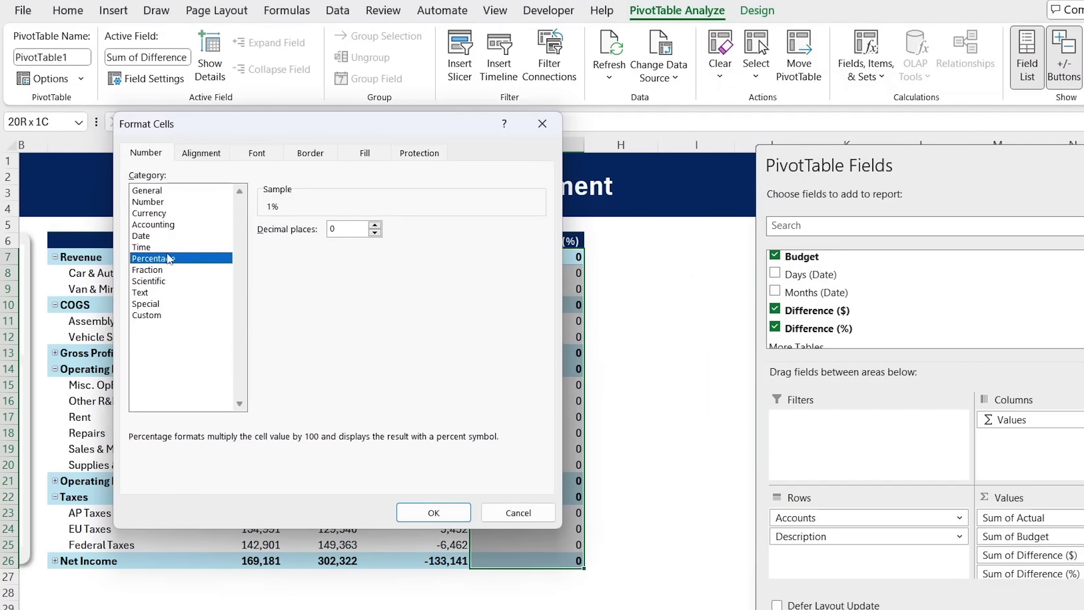
pyautogui.click(375, 225)
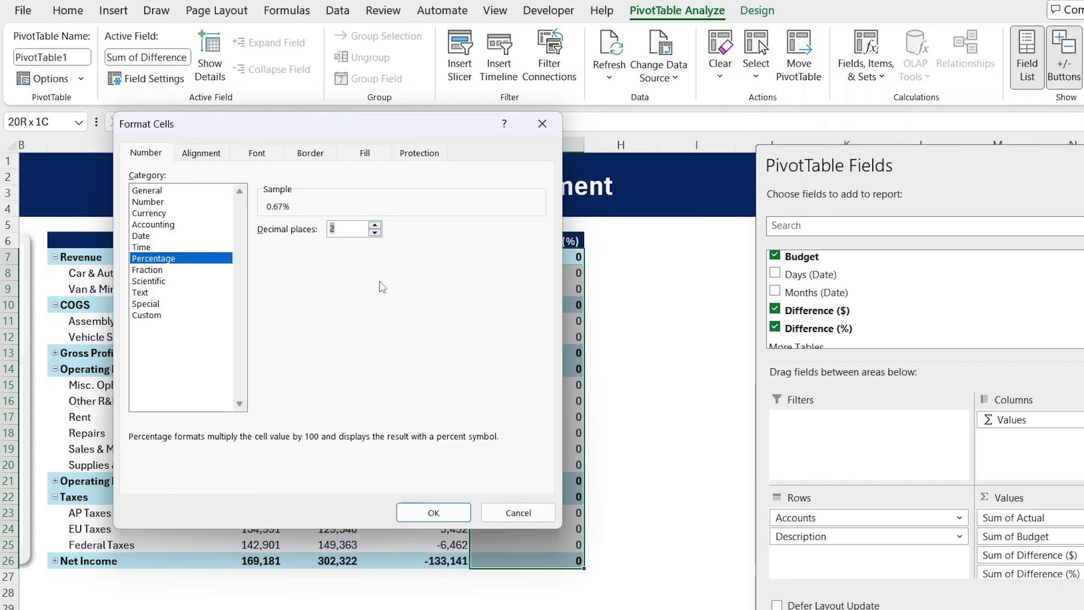
pyautogui.click(433, 513)
pyautogui.hscroll(-3, 376, 359)
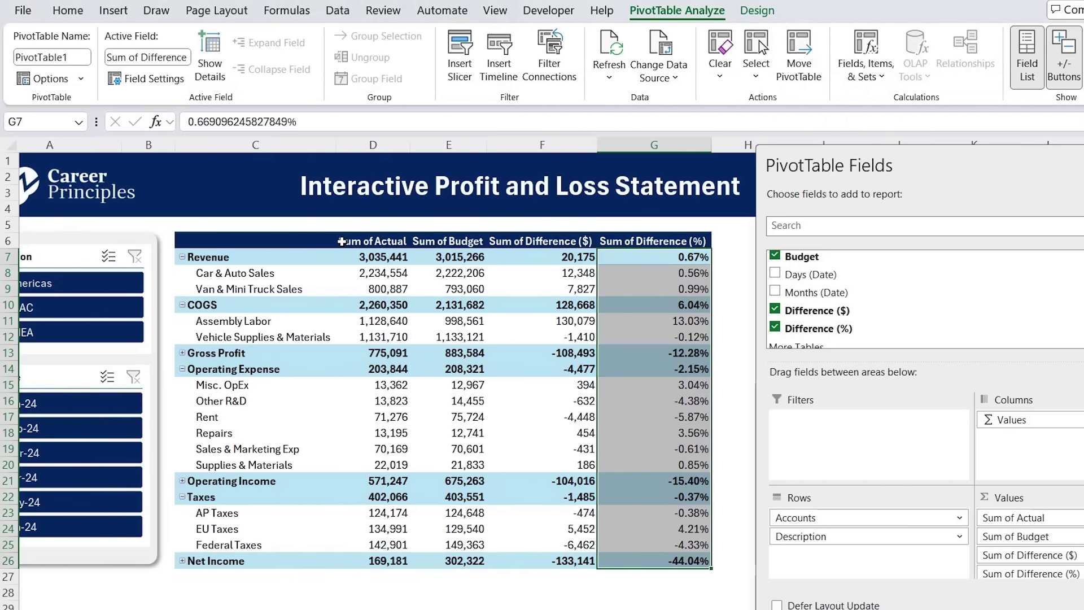
# - Strip the 'Sum of' prefix from the Difference (%), Difference ($) and Budget headers
pyautogui.click(641, 241)
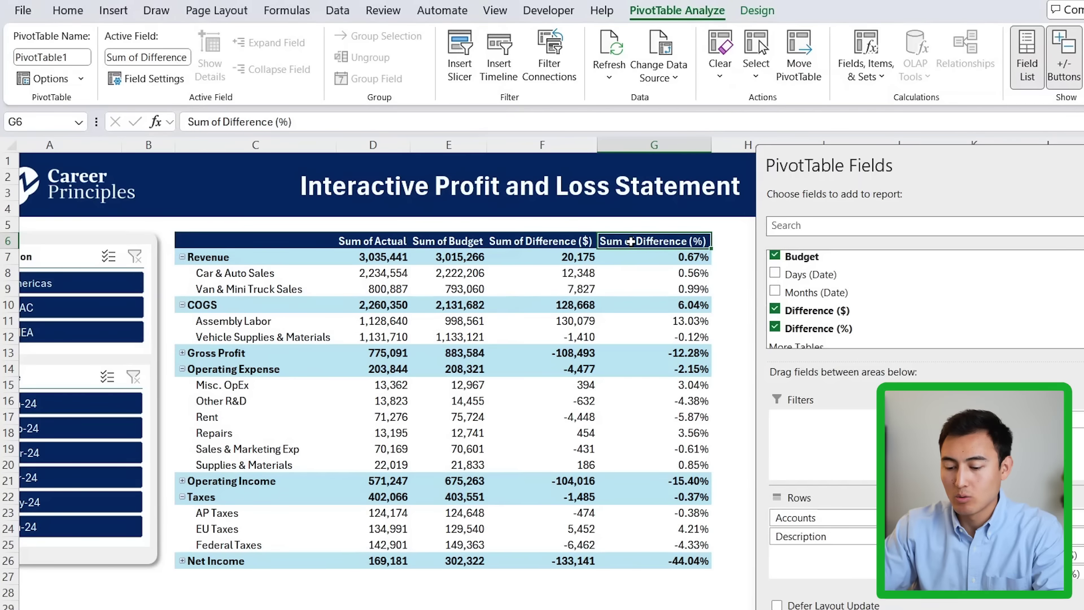
pyautogui.press('F2')
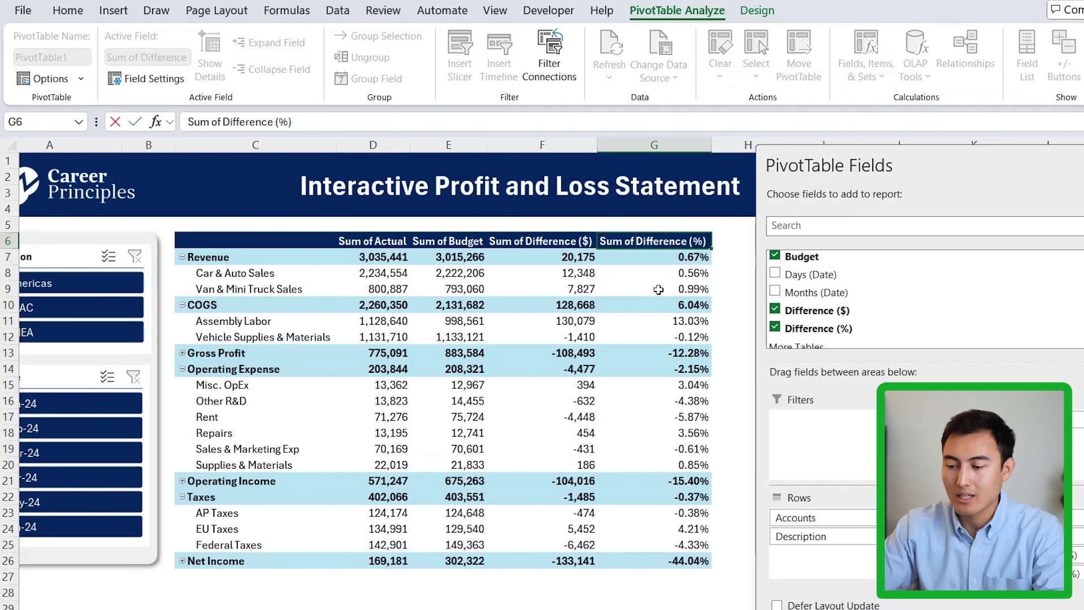
pyautogui.press('BackSpace')
pyautogui.press('BackSpace')
pyautogui.press('BackSpace')
pyautogui.press('BackSpace')
pyautogui.press('BackSpace')
pyautogui.press('BackSpace')
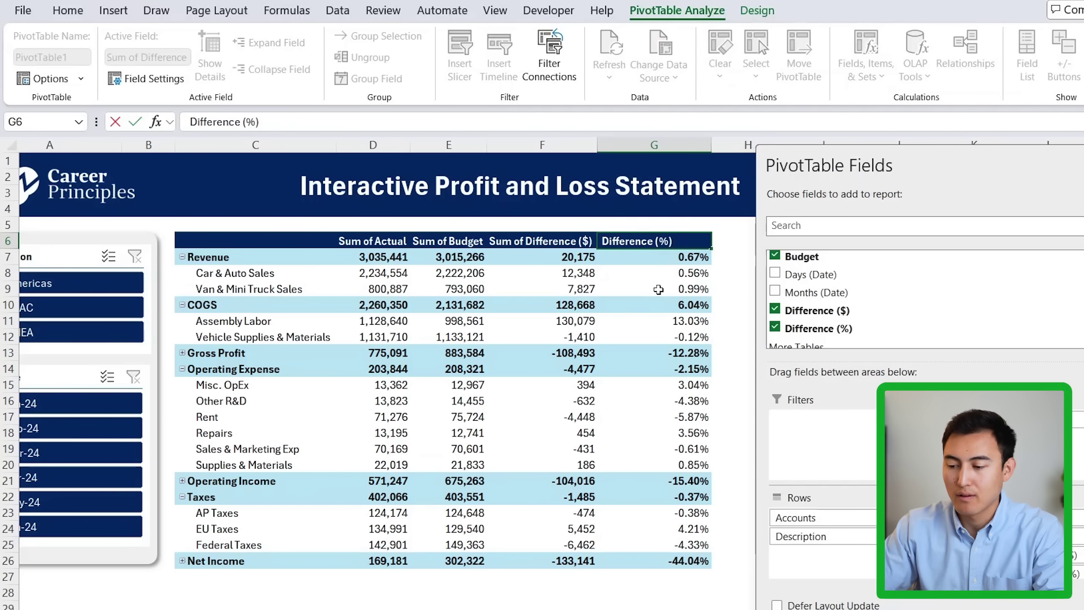
pyautogui.press('Return')
pyautogui.press('Up')
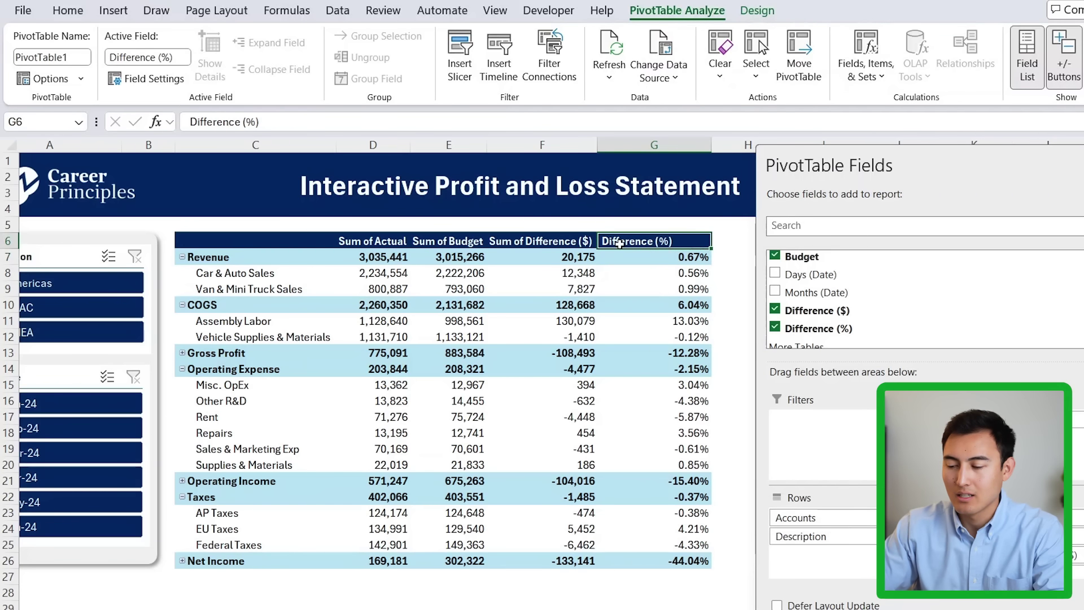
pyautogui.press('Left')
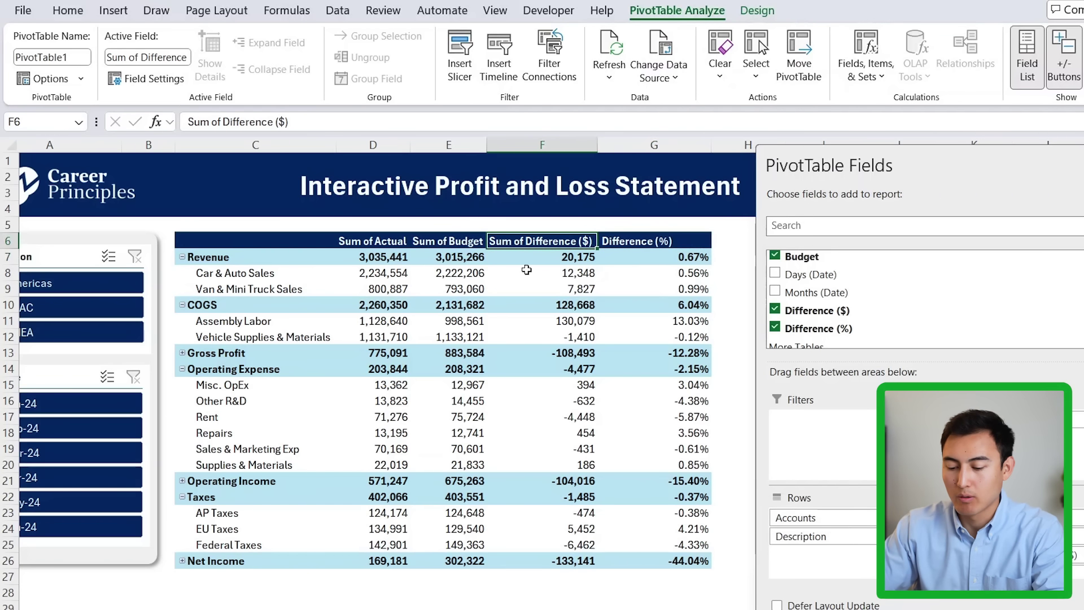
pyautogui.press('F2')
pyautogui.press('Home')
pyautogui.press('Delete')
pyautogui.press('Delete')
pyautogui.press('Delete')
pyautogui.press('Delete')
pyautogui.press('Delete')
pyautogui.press('Delete')
pyautogui.press('Delete')
pyautogui.hotkey('shift', 'Tab')
pyautogui.press('F2')
pyautogui.press('Home')
pyautogui.hotkey('ctrl', 'Right')
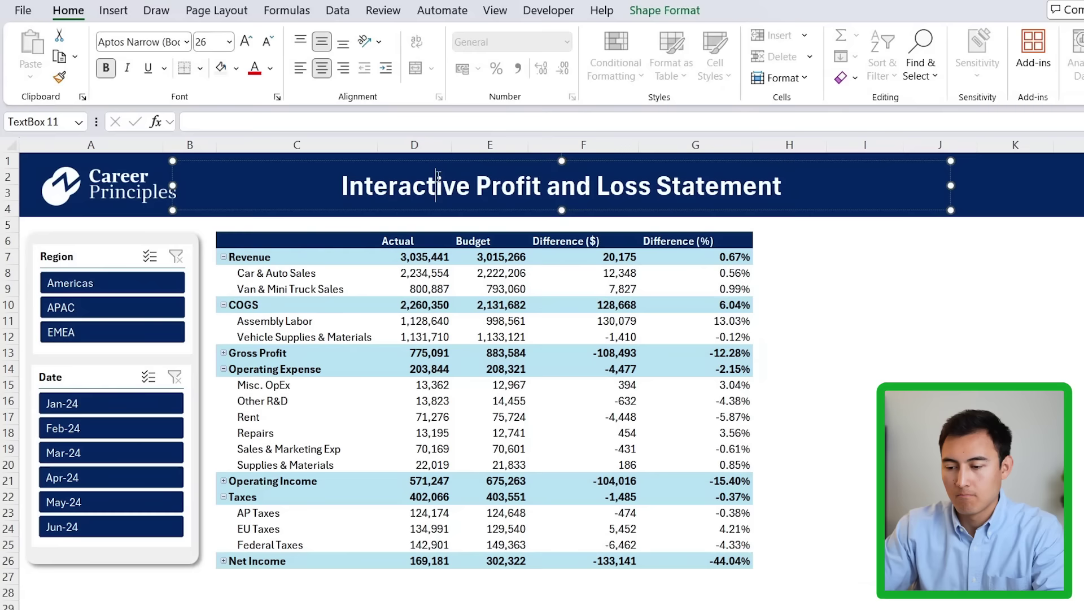
# - Narrow column G (Difference (%)) and column F (Difference ($))
pyautogui.click(706, 146)
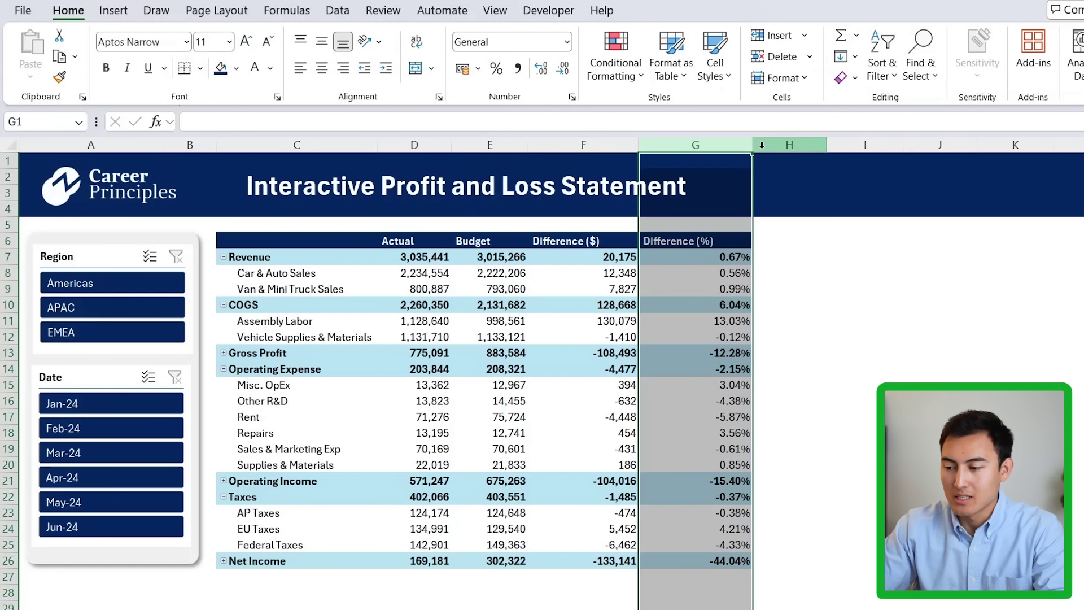
pyautogui.moveTo(754, 145); pyautogui.dragTo(721, 148)
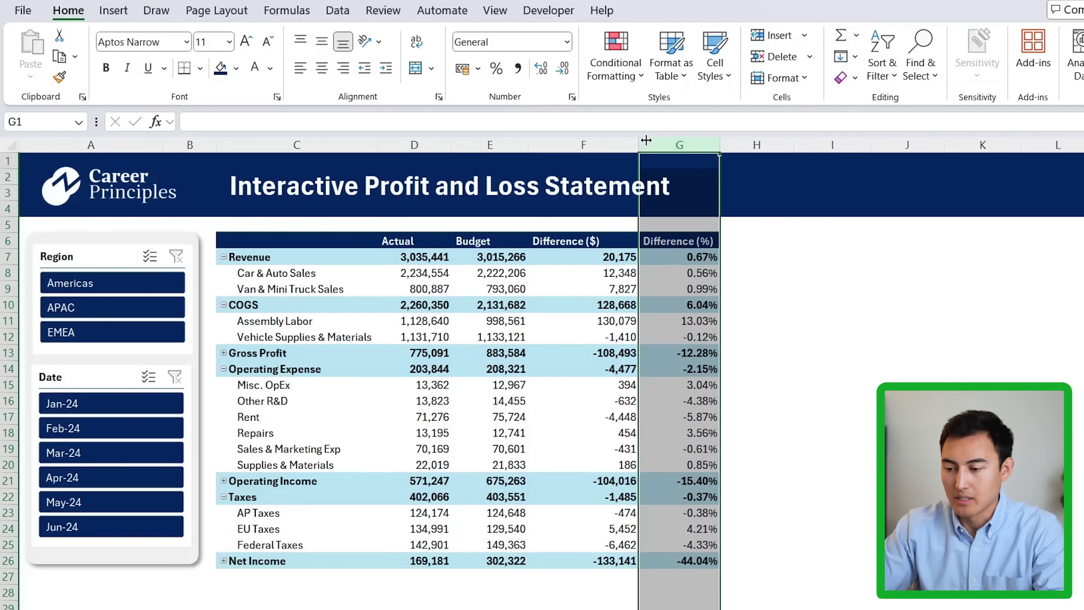
pyautogui.moveTo(639, 146); pyautogui.dragTo(607, 149)
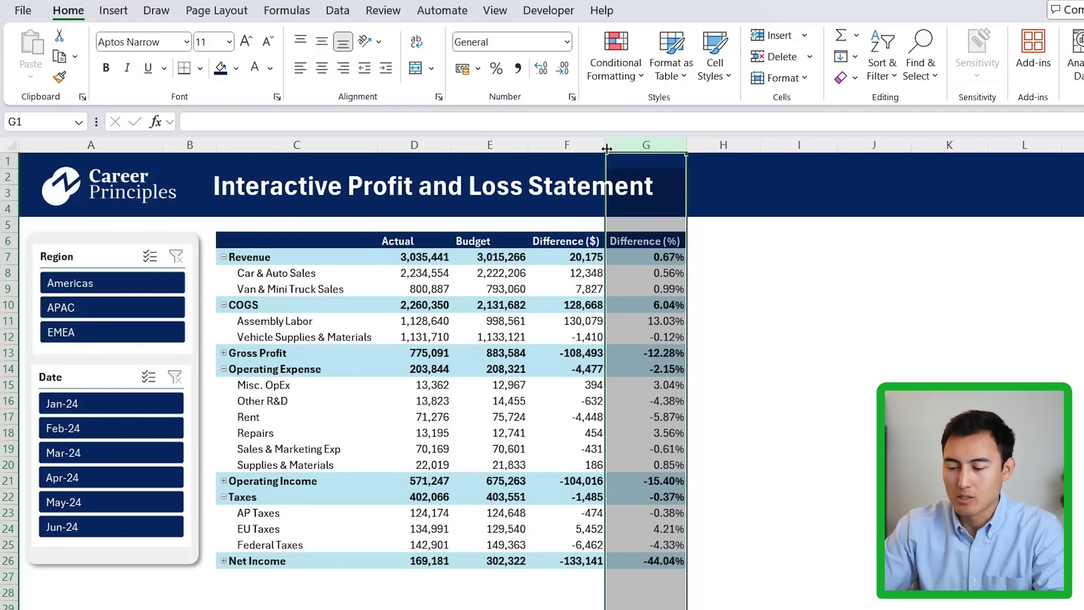
pyautogui.press('Down')
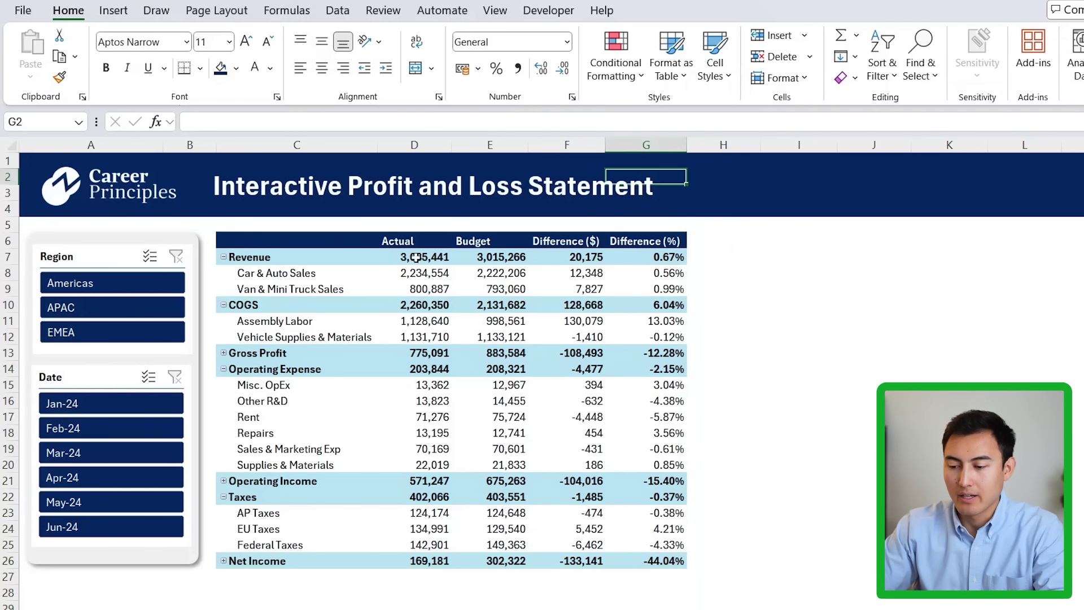
# - Try the Jan-24 Date slicer, clear it, then filter the Region slicer to APAC
pyautogui.click(109, 412)
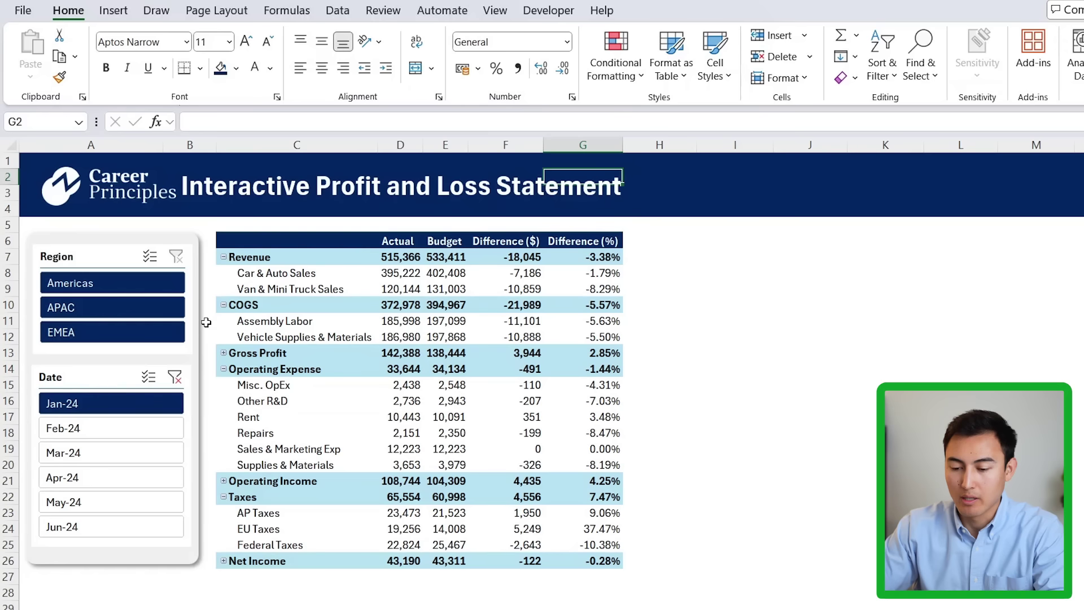
pyautogui.click(174, 377)
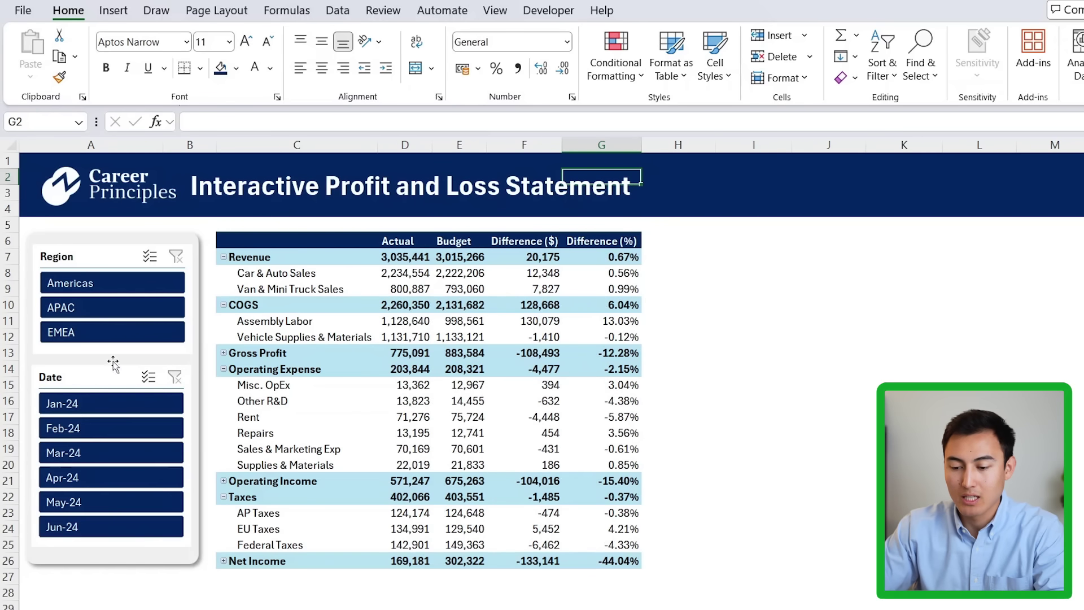
pyautogui.click(99, 307)
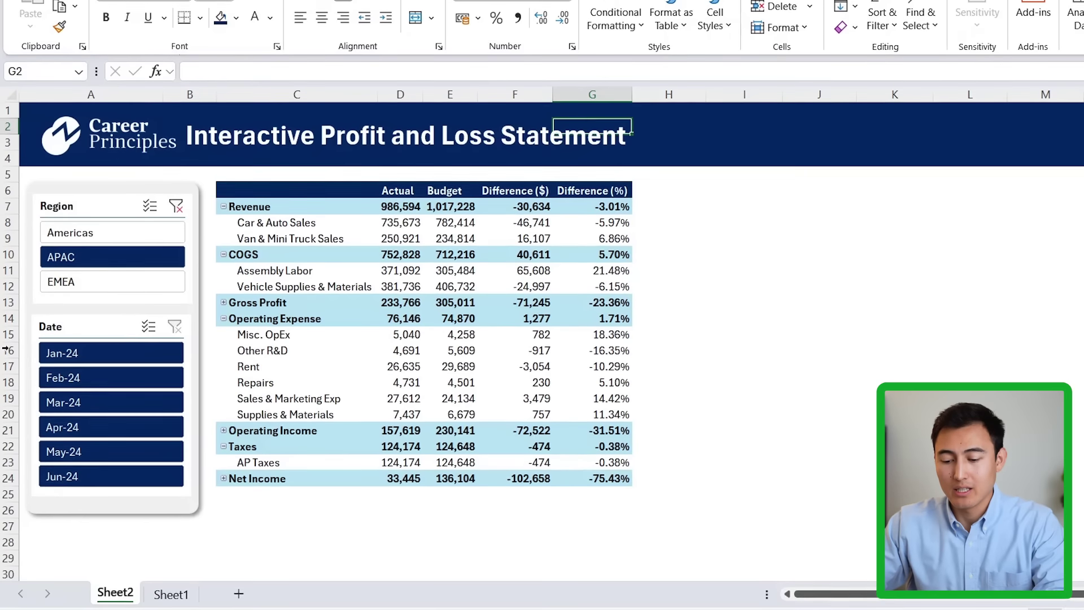
# - On Sheet1, copy the last Net Income row 254 into new row 255
pyautogui.click(172, 592)
pyautogui.scroll(-3, 133, 383)
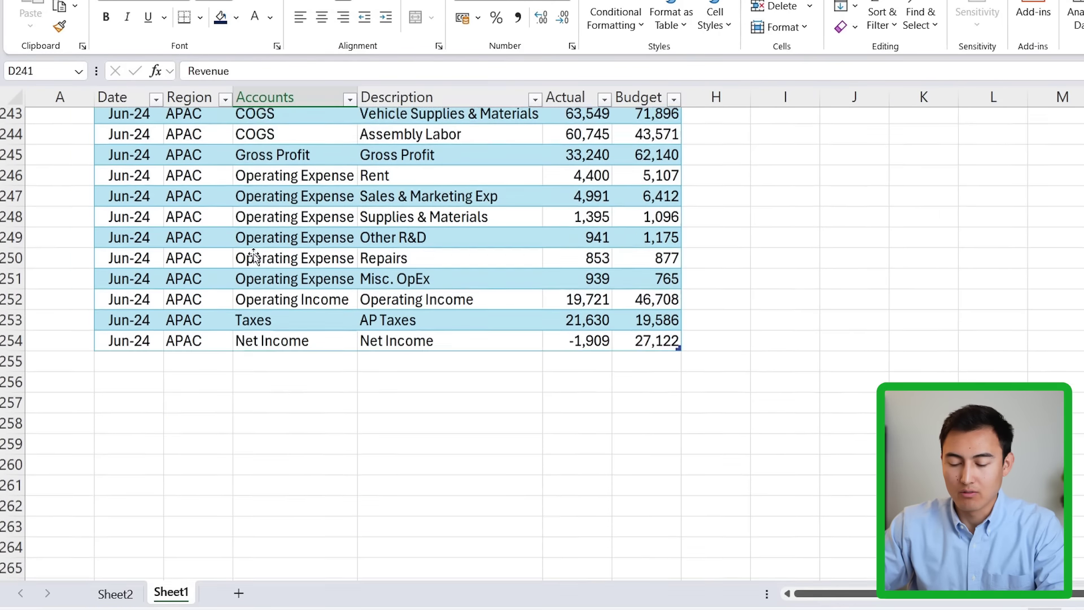
pyautogui.click(131, 380)
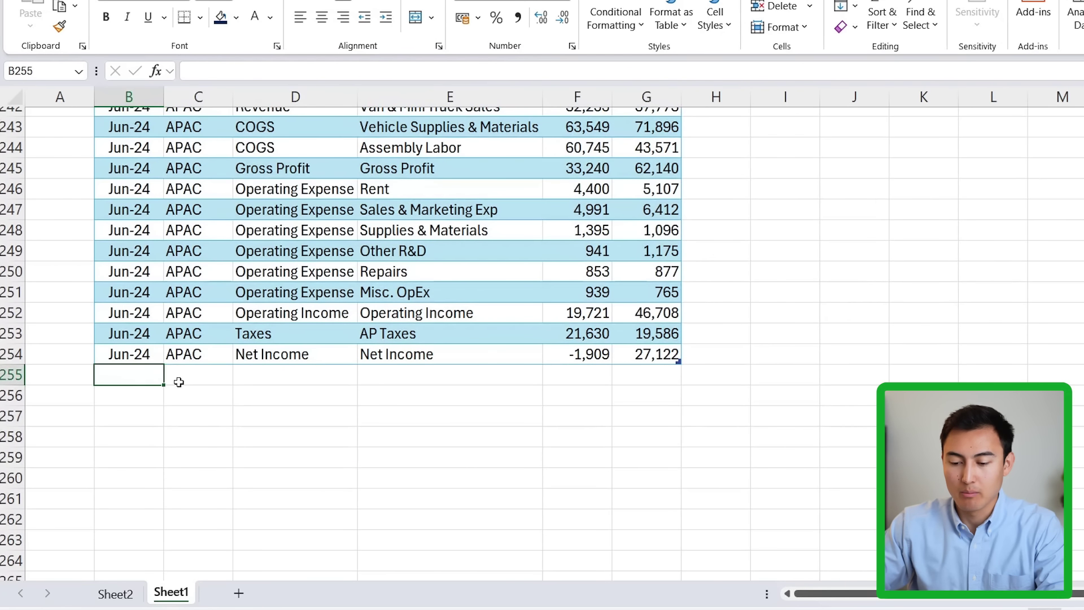
pyautogui.press('Up')
pyautogui.hotkey('ctrl', 'shift', 'Right')
pyautogui.hotkey('ctrl', 'c')
pyautogui.press('Down')
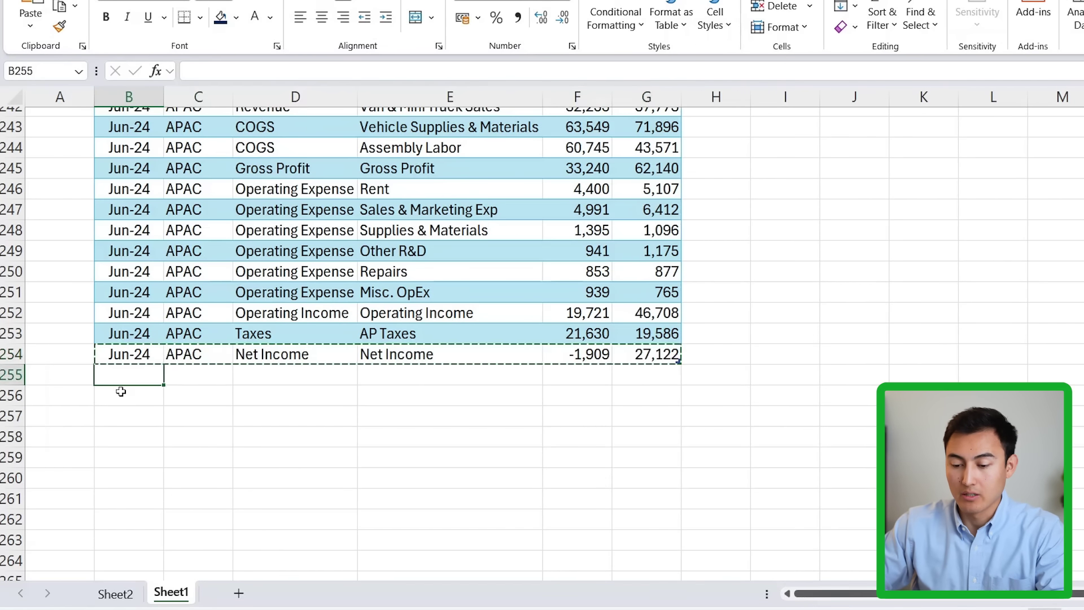
pyautogui.hotkey('ctrl', 'v')
# - Set row 255's date to Jul-2024 and its region to APAC
pyautogui.press('Left')
pyautogui.press('Right')
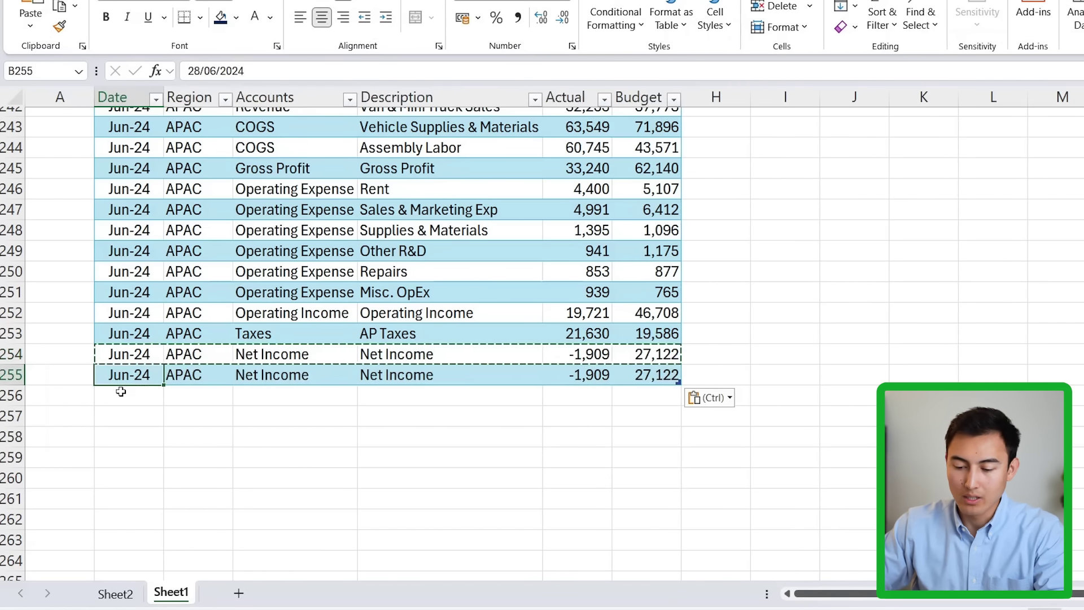
pyautogui.press('Escape')
pyautogui.write('Jul')
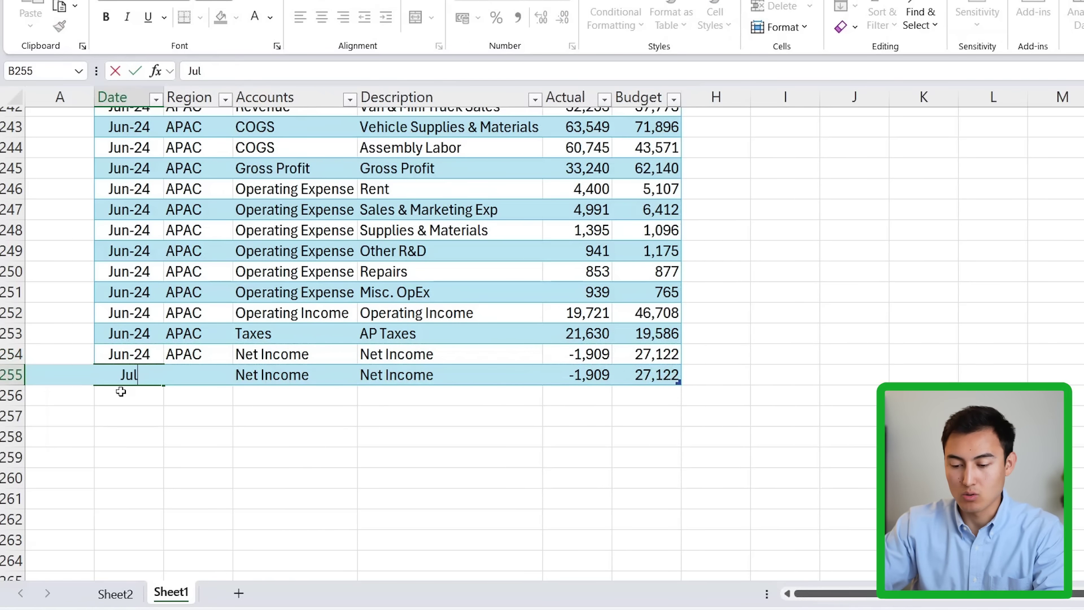
pyautogui.write('-2024')
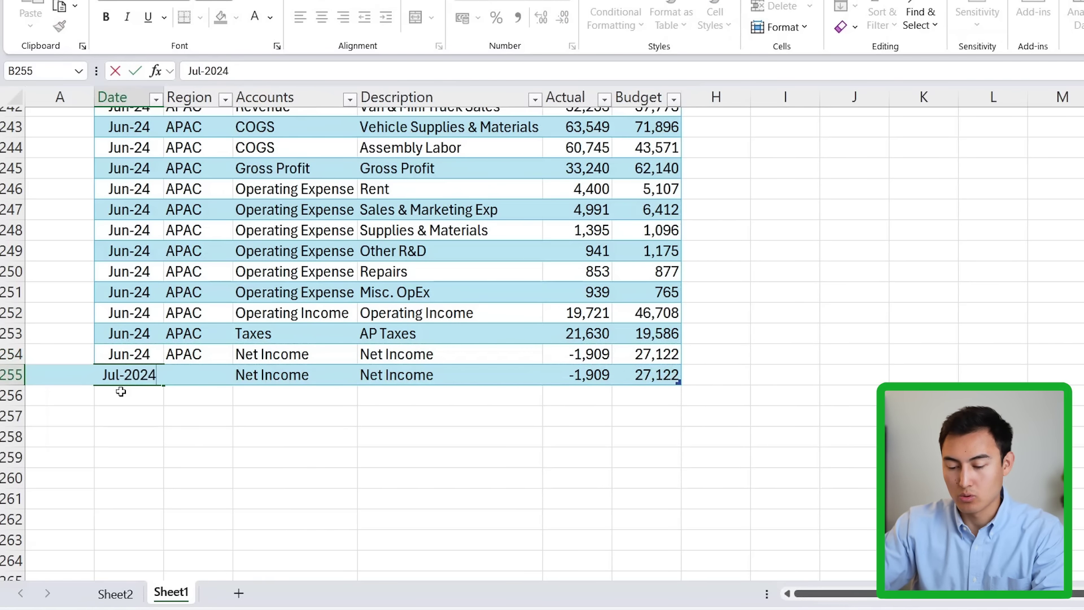
pyautogui.press('Tab')
pyautogui.write('APAC')
pyautogui.press('Return')
pyautogui.press('Up')
pyautogui.press('Right')
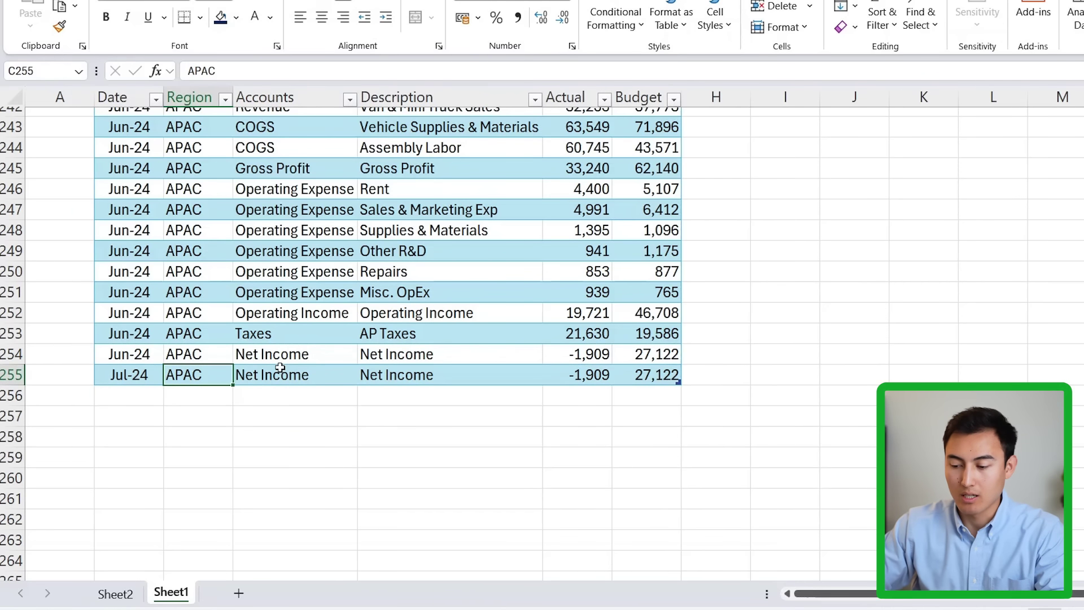
# - Refresh the Sheet2 dashboard pivot so it picks up the new July data
pyautogui.click(124, 591)
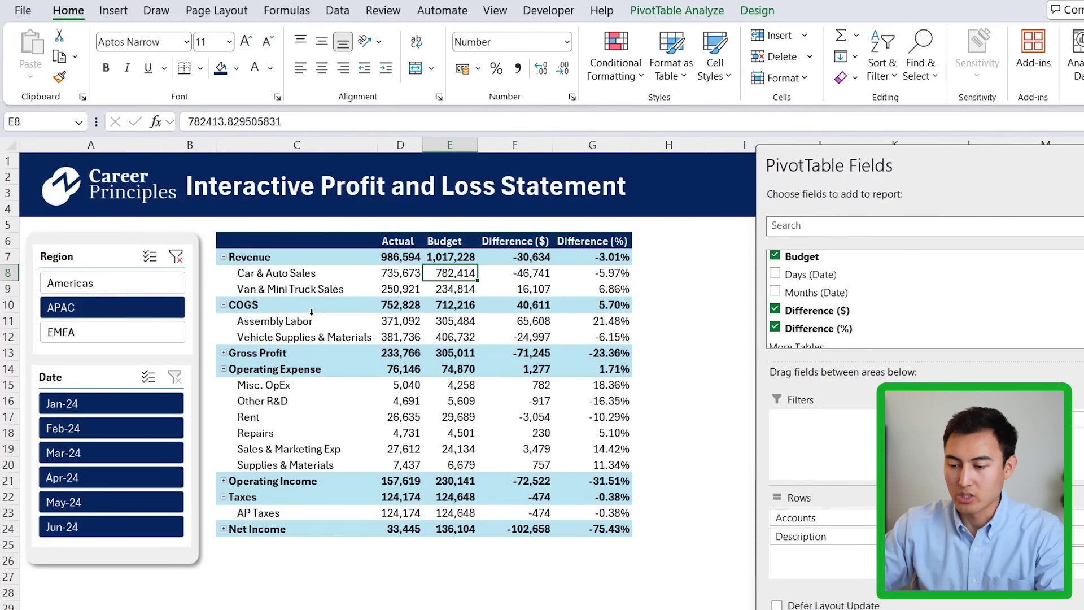
pyautogui.click(672, 8)
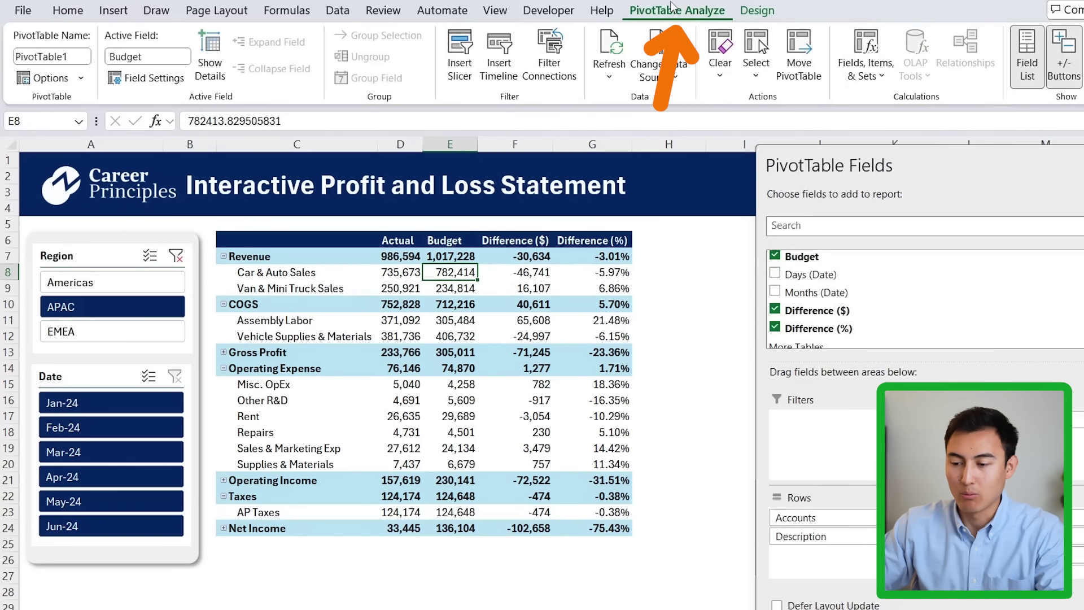
pyautogui.click(617, 40)
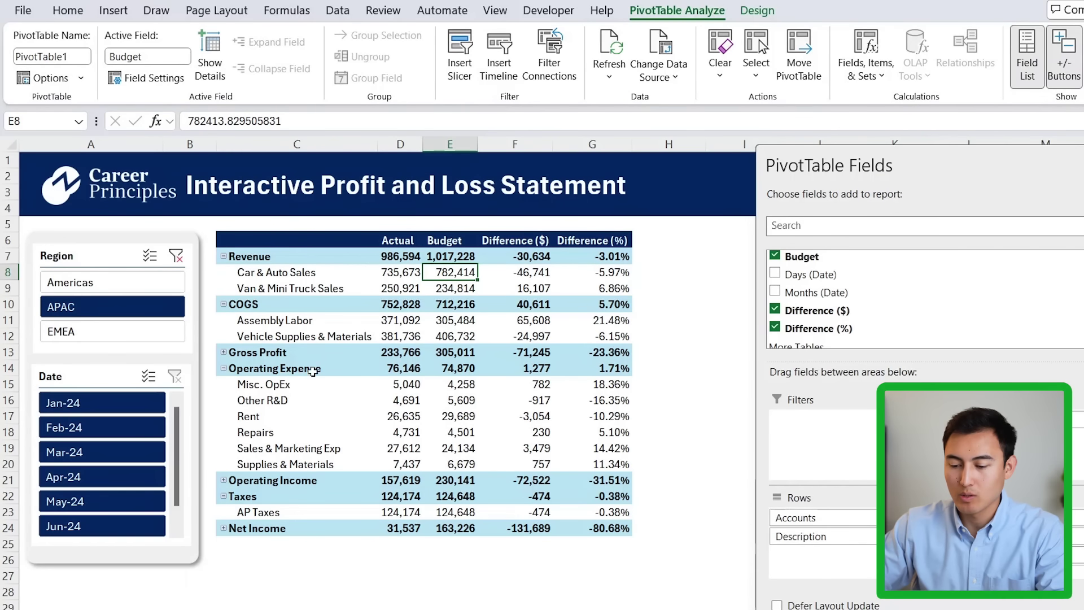
# - Filter the Date slicer to Jul-24 to check it, then clear the filter to show all months
pyautogui.scroll(-3, 122, 442)
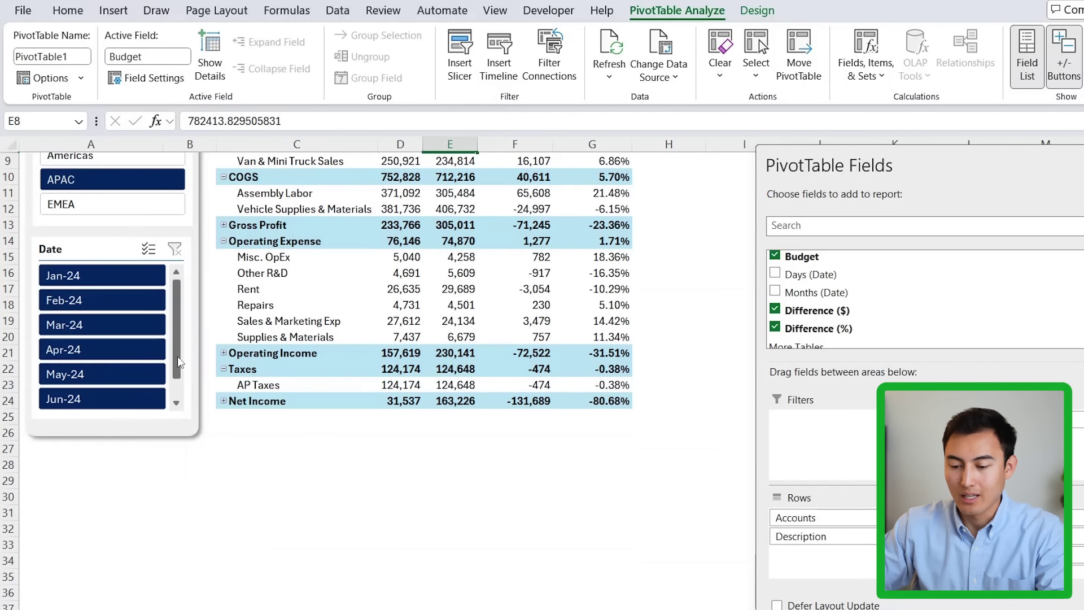
pyautogui.scroll(-1, 175, 363)
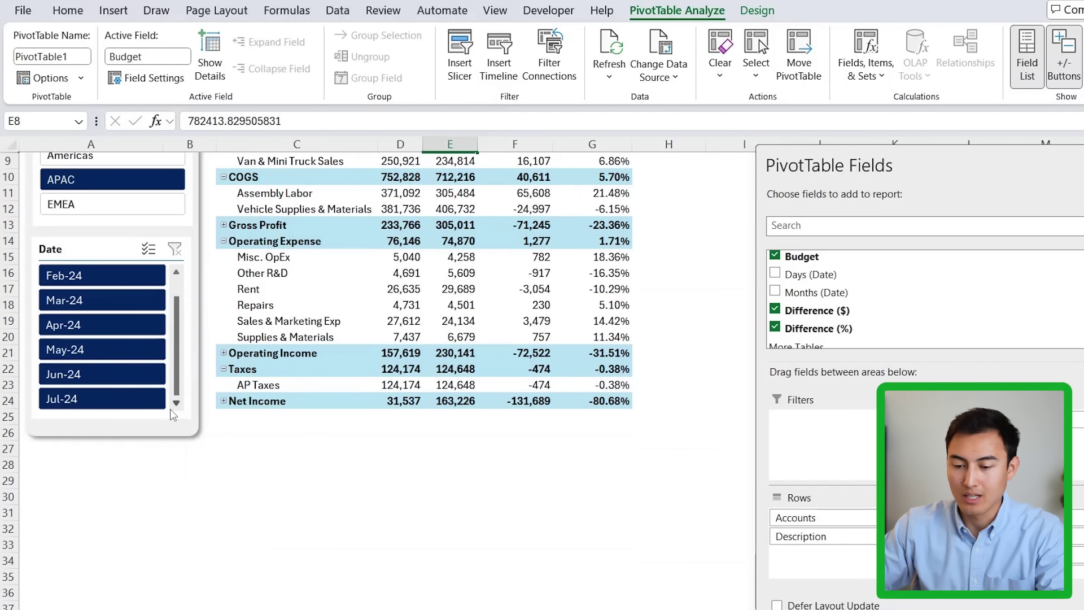
pyautogui.click(80, 401)
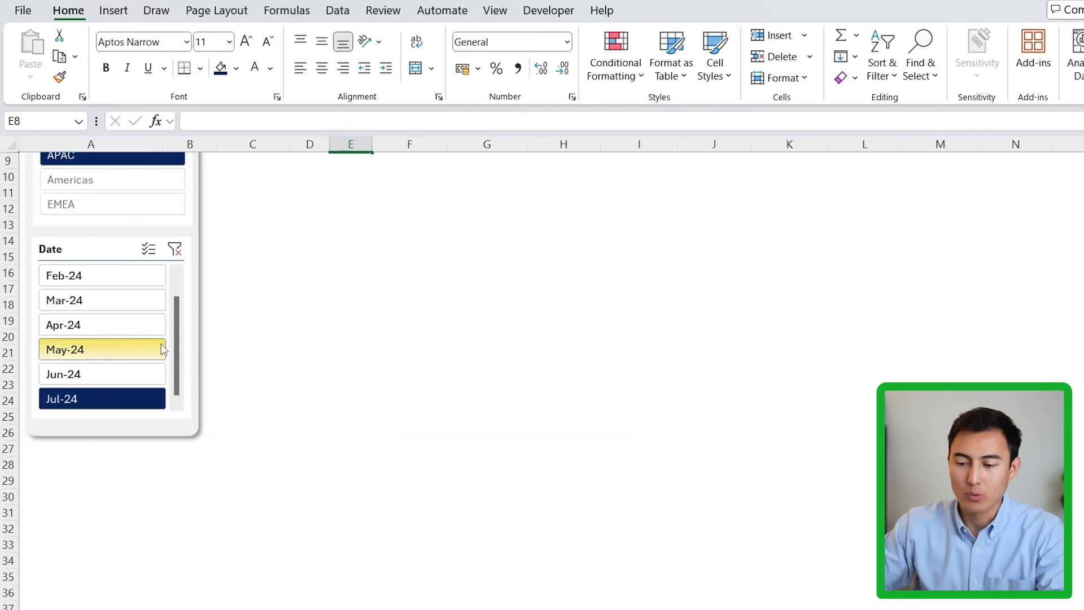
pyautogui.scroll(3, 305, 305)
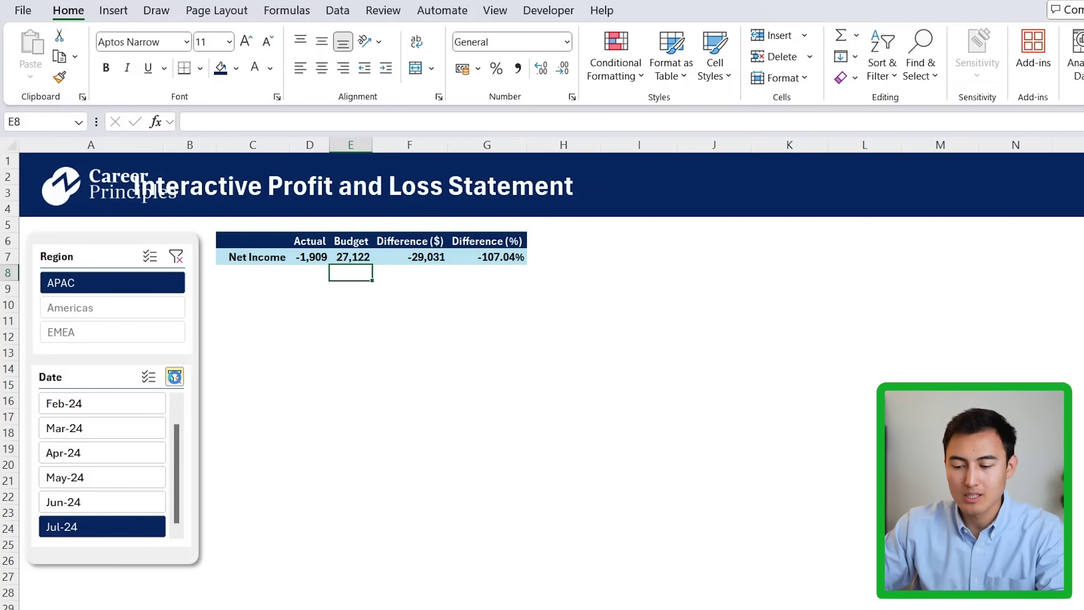
pyautogui.click(174, 376)
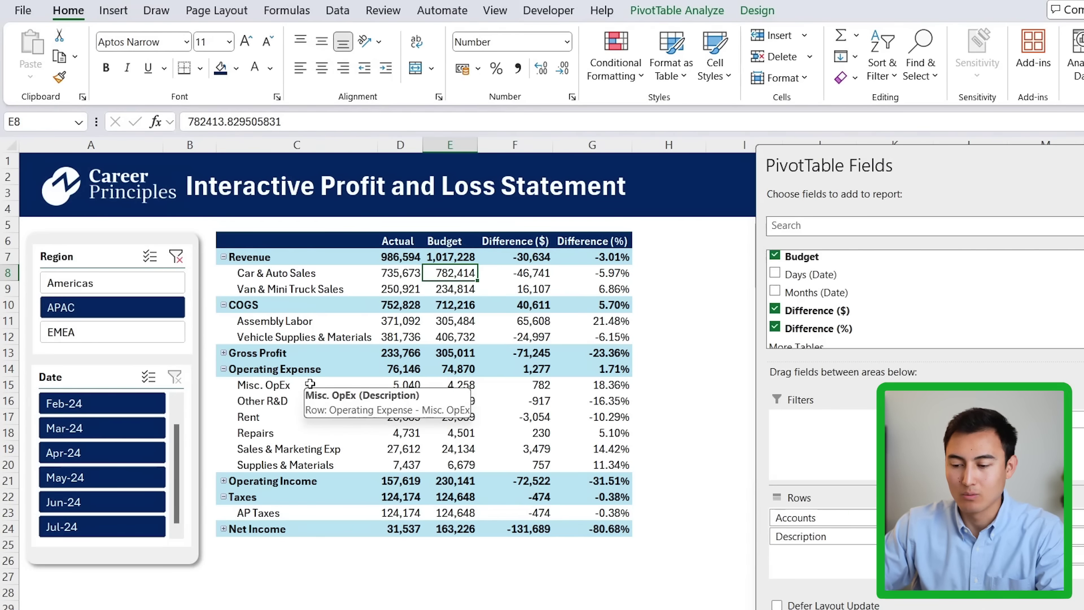